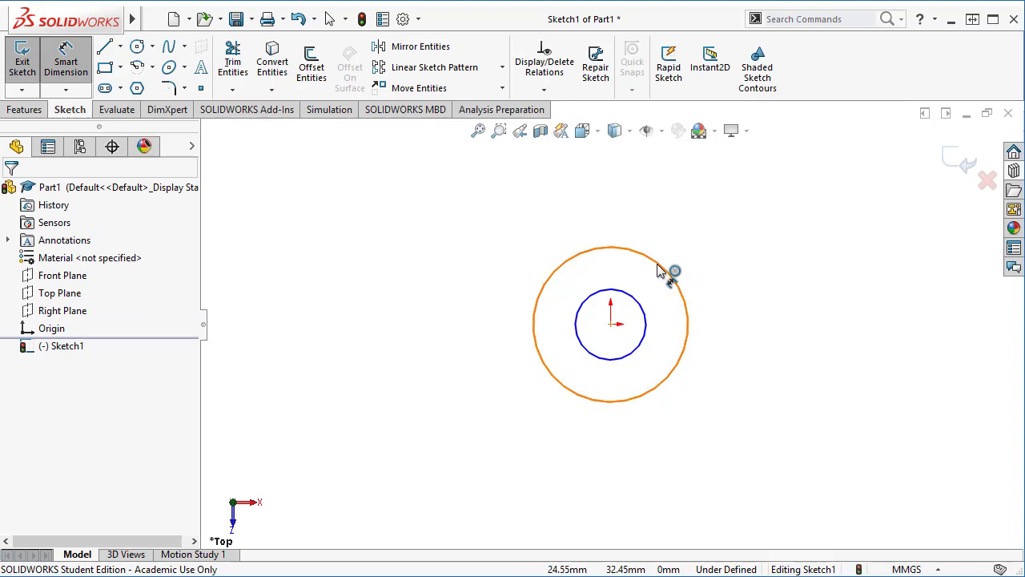
- Dimension the outer circle to 38 mm diameter and the inner circle to 20 mm diameter
left_click(668, 270)
left_click(711, 216)
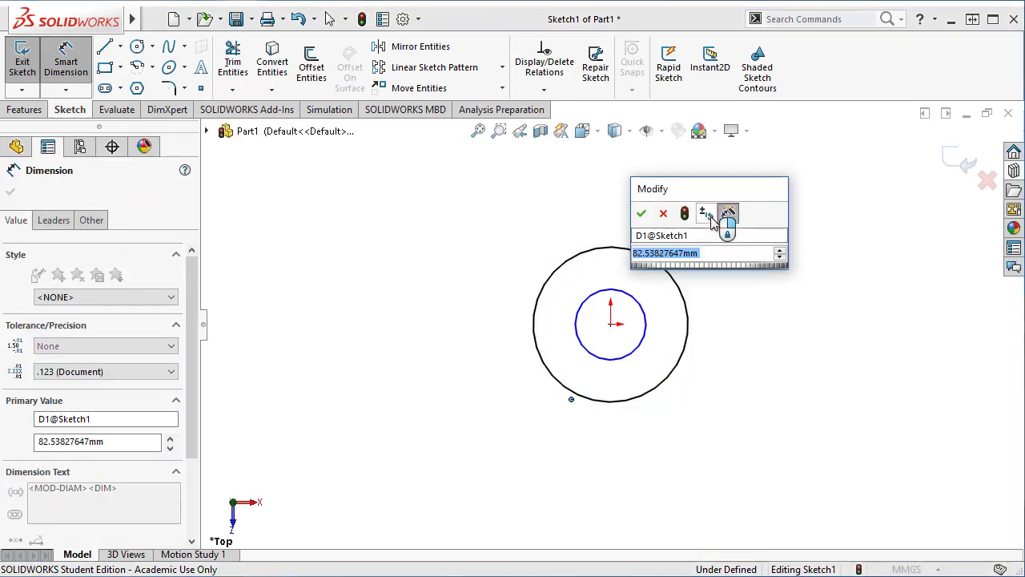
type("38")
key("Return")
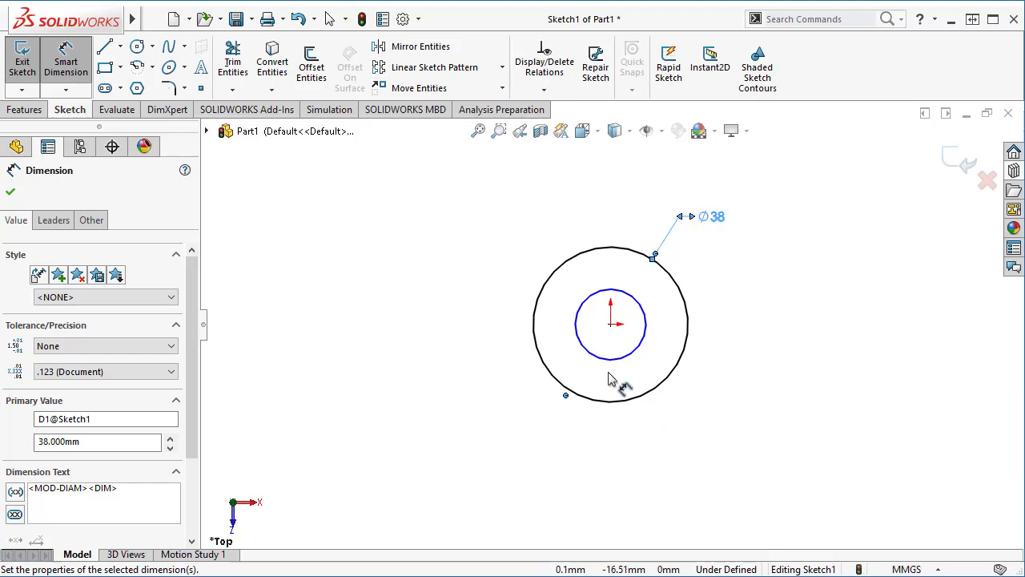
left_click(633, 353)
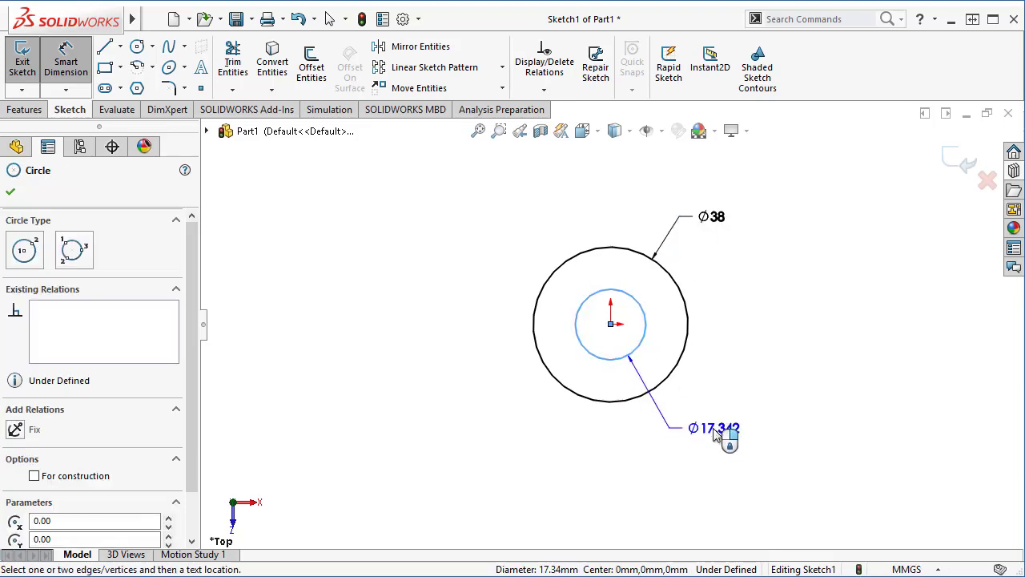
left_click(718, 445)
type("20")
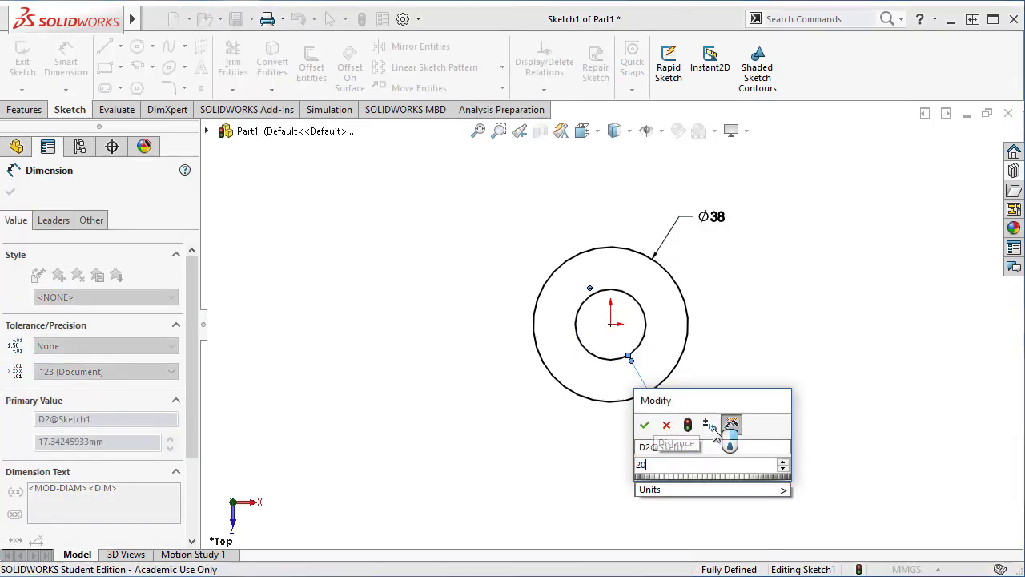
key("Return")
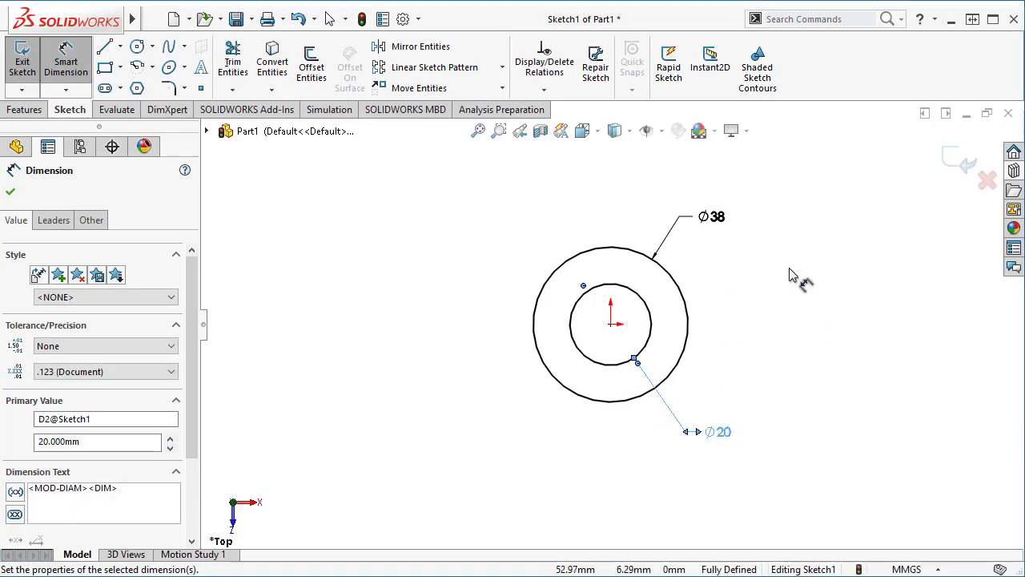
key("Escape")
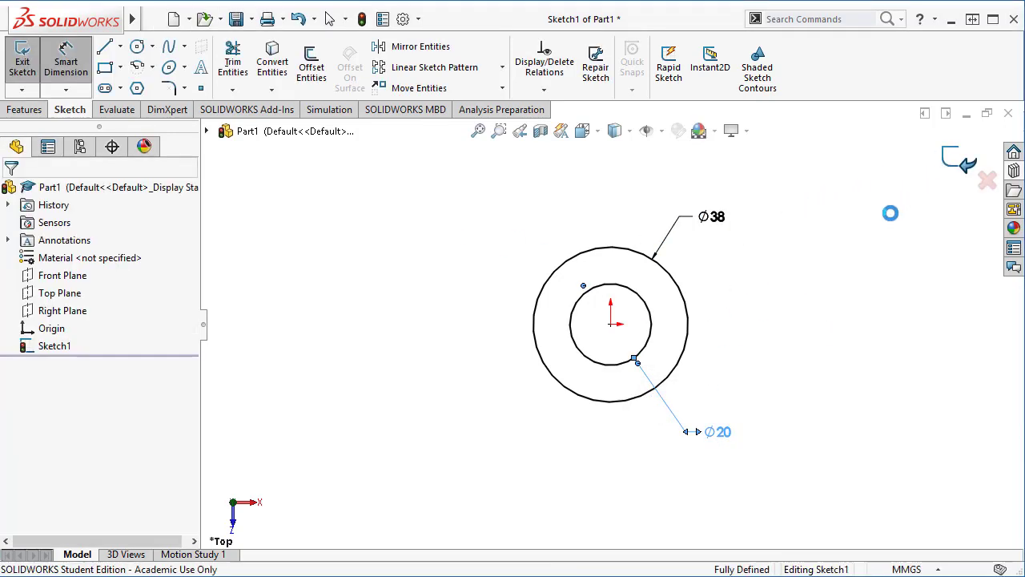
- Extrude the ring sketch as a blind boss with a depth of 20 mm
key("e")
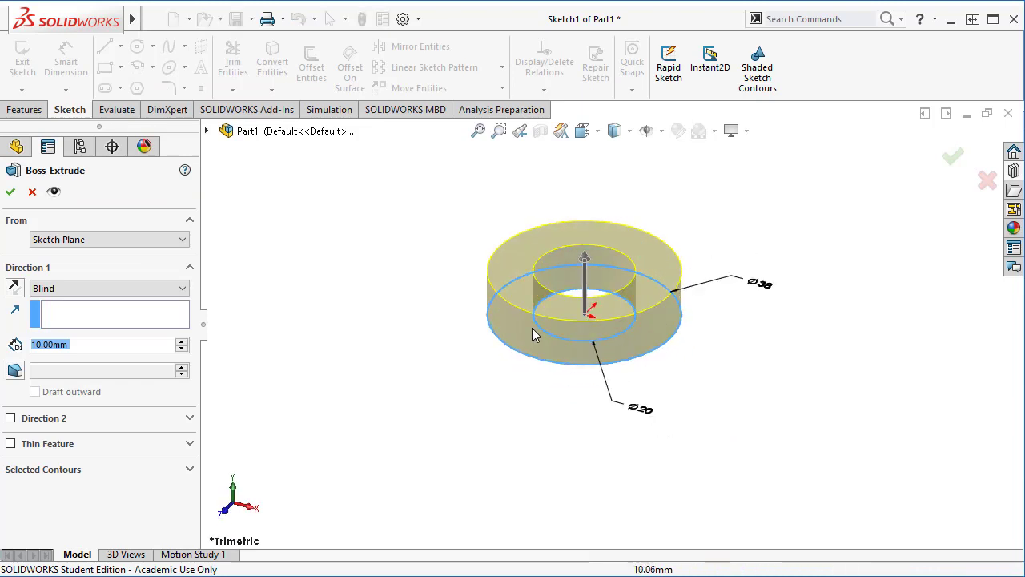
type("20")
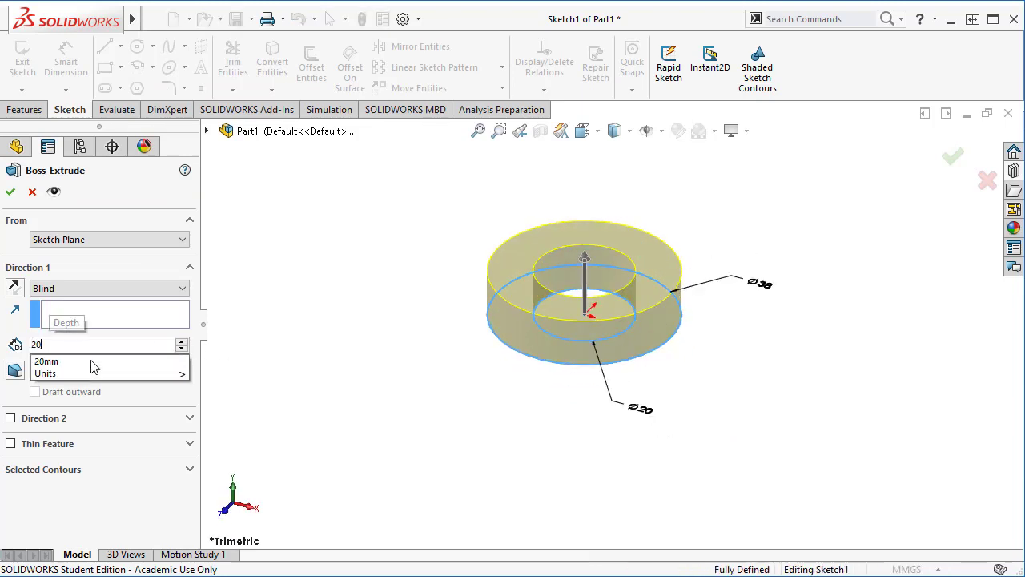
key("Return")
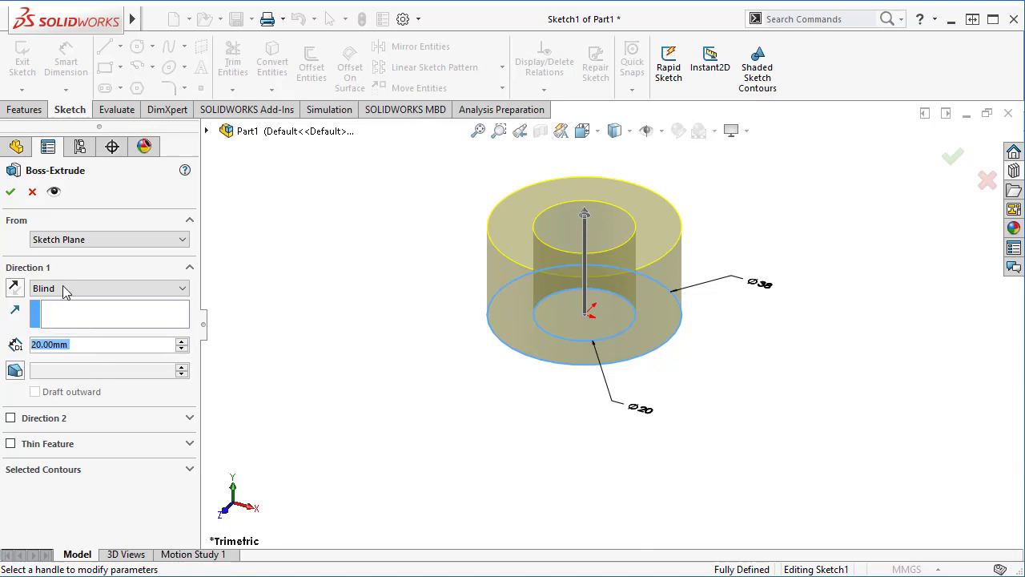
left_click(11, 191)
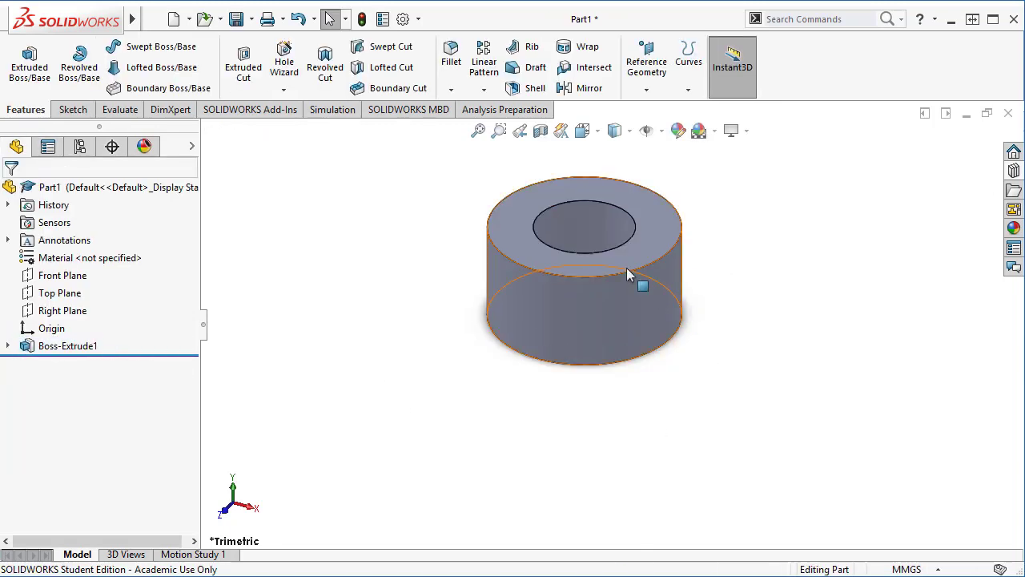
- Sketch a corner rectangle on the ring's top face, from its outer edge to about 34 mm along +X from the origin
left_click(662, 251)
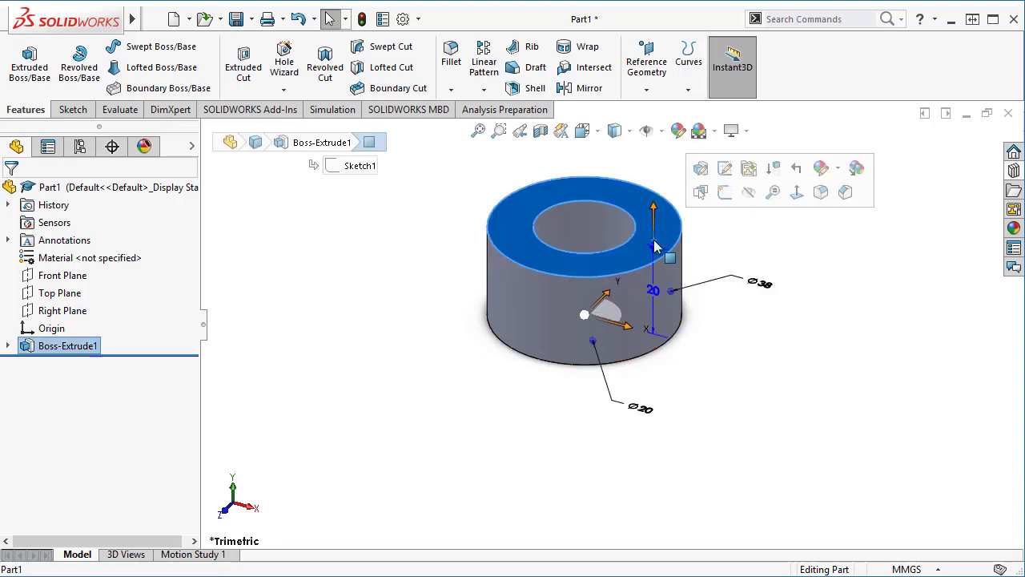
left_click(30, 77)
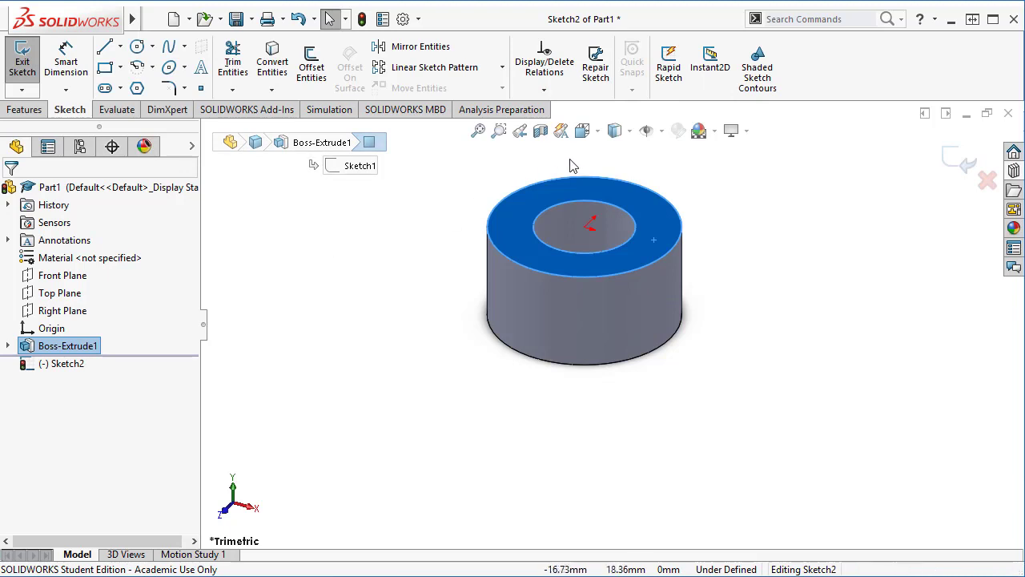
key("space")
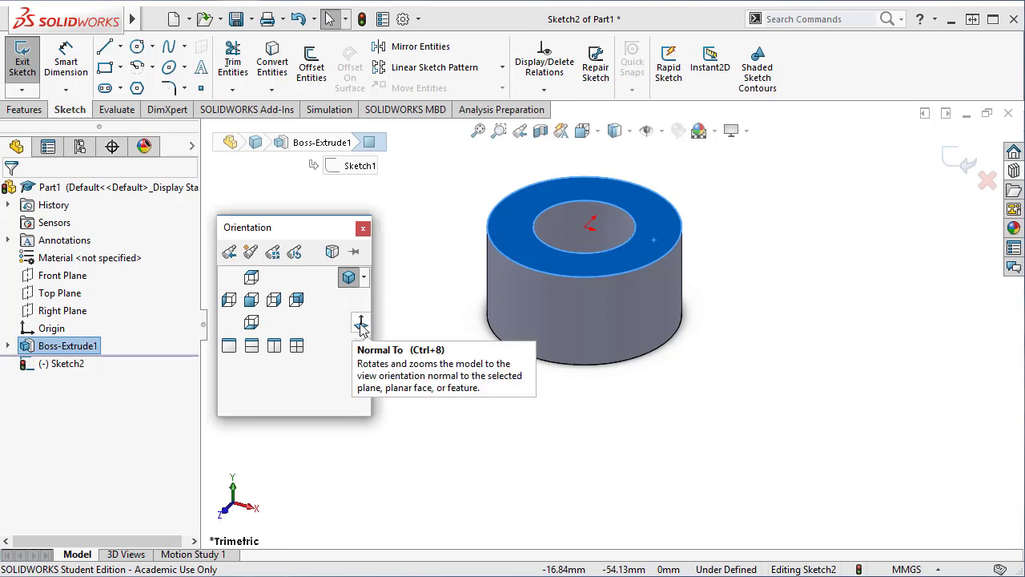
left_click(361, 324)
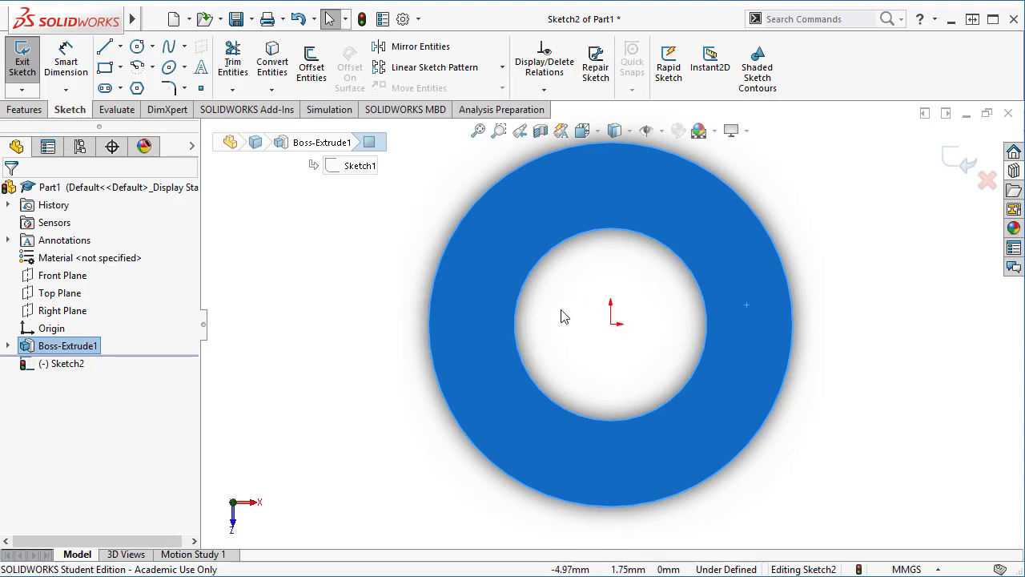
left_click(104, 68)
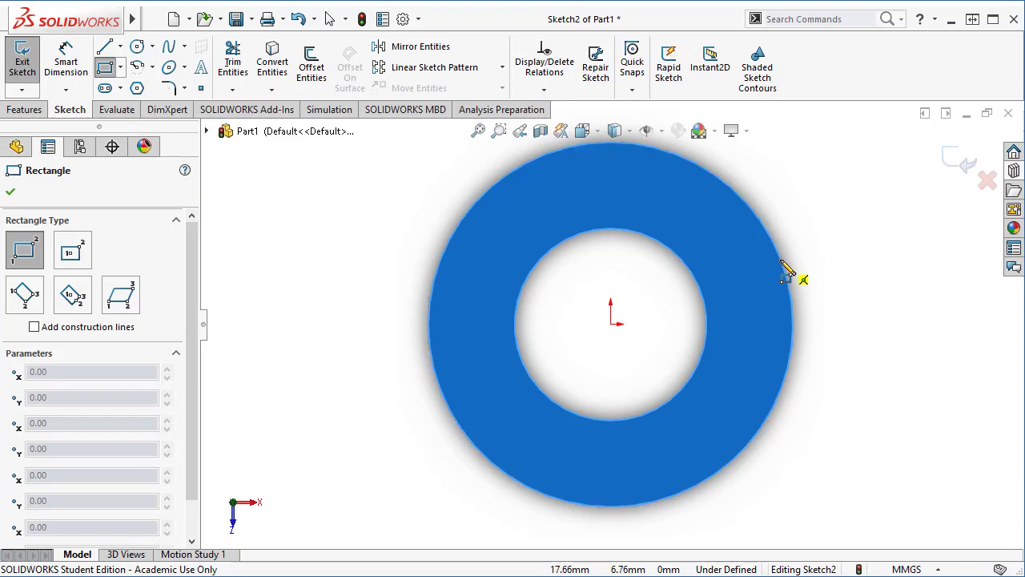
left_click(781, 259)
left_click(938, 381)
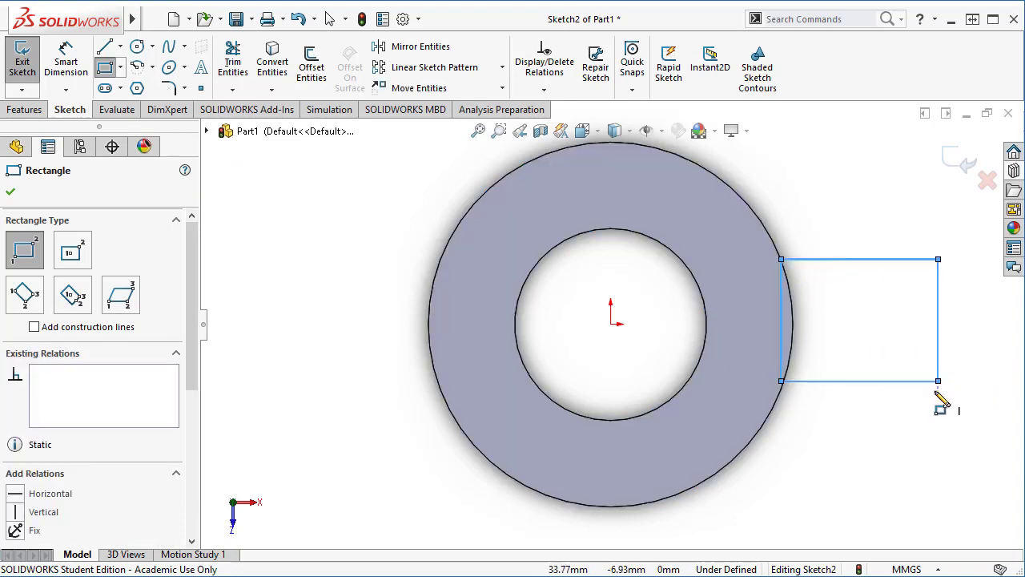
key("Escape")
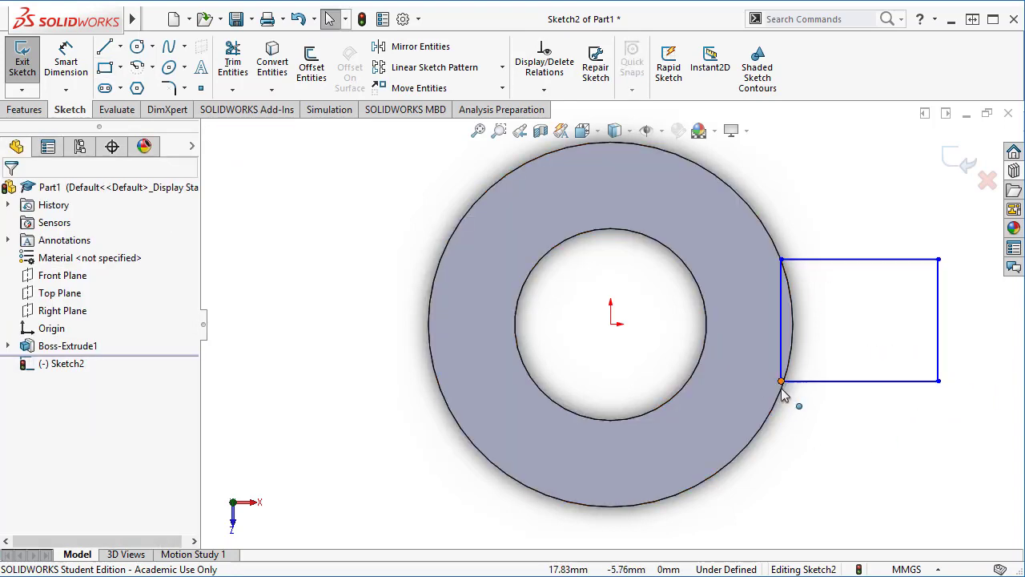
- Make the rectangle's lower inner corner coincident with the ring's outer circular edge
left_click(781, 381)
left_click(784, 384, "ctrl")
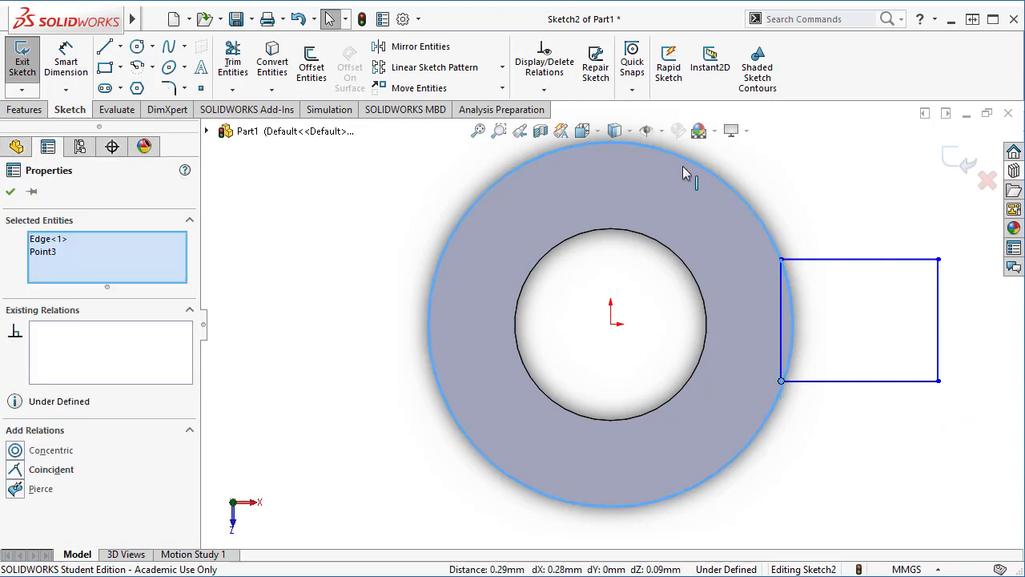
left_click(17, 472)
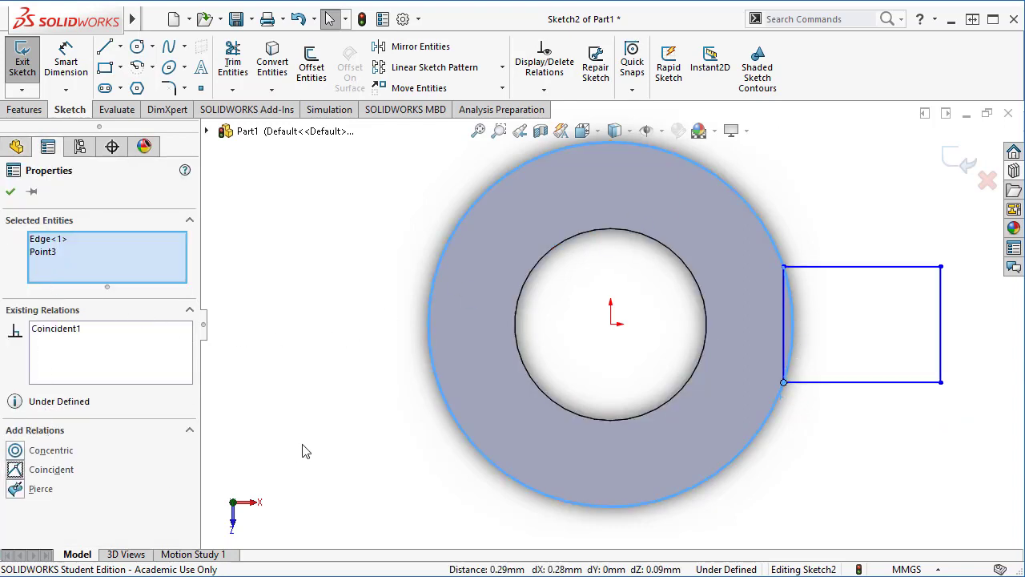
- Draw a horizontal centerline about 34 mm long from the origin to the midpoint of the rectangle's outer vertical edge
left_click(120, 46)
left_click(113, 95)
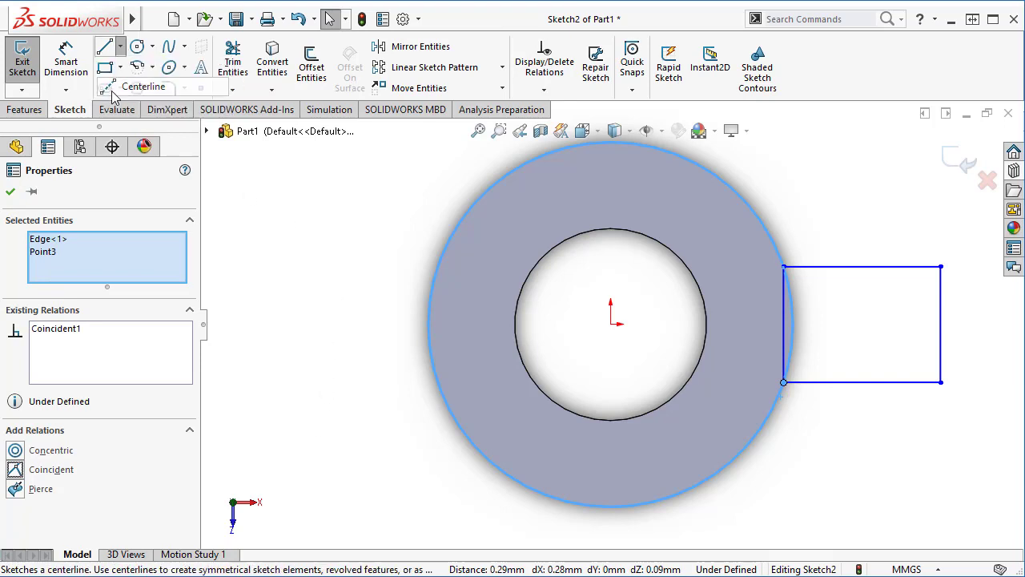
left_click(611, 323)
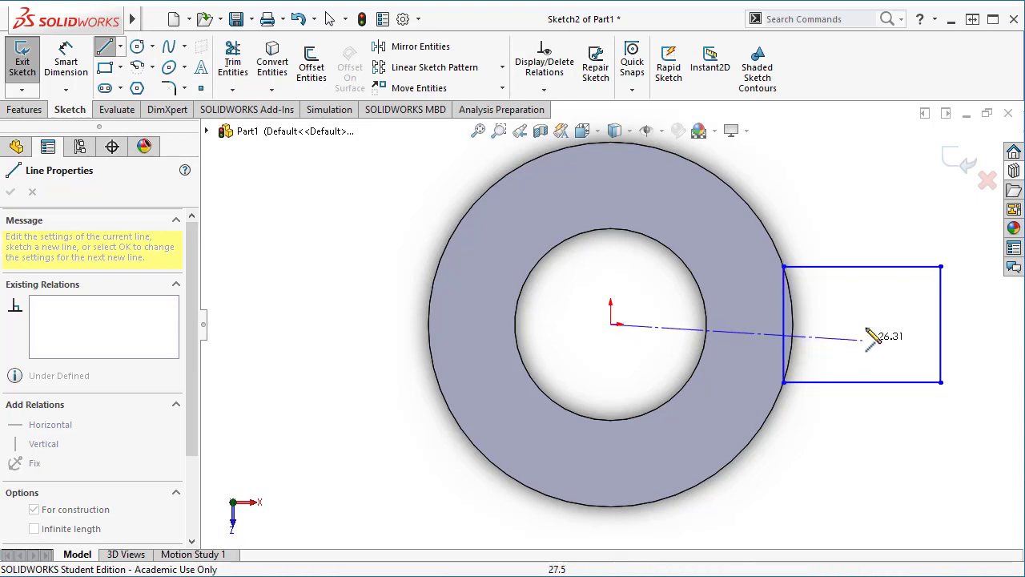
left_click(941, 323)
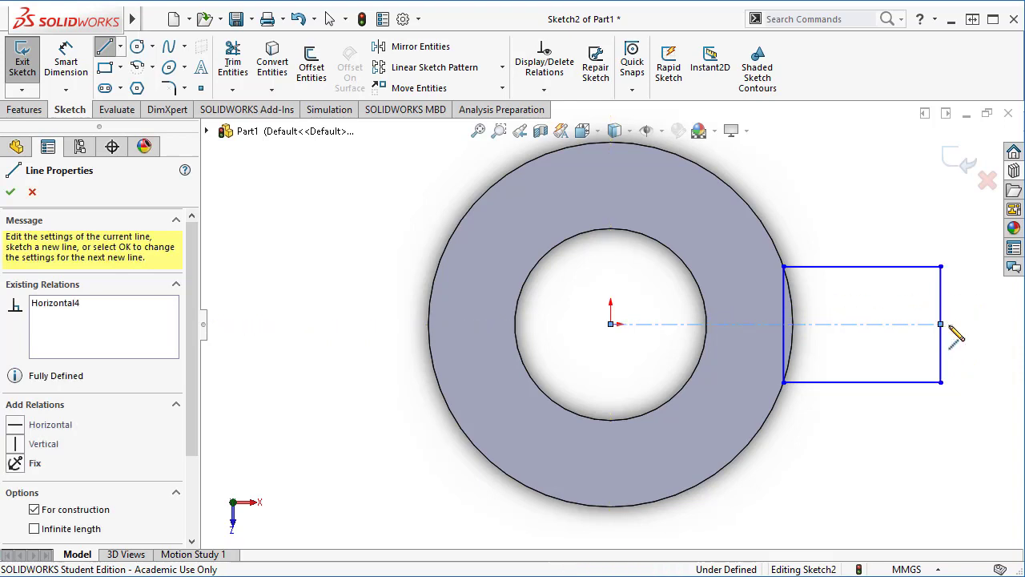
key("Escape")
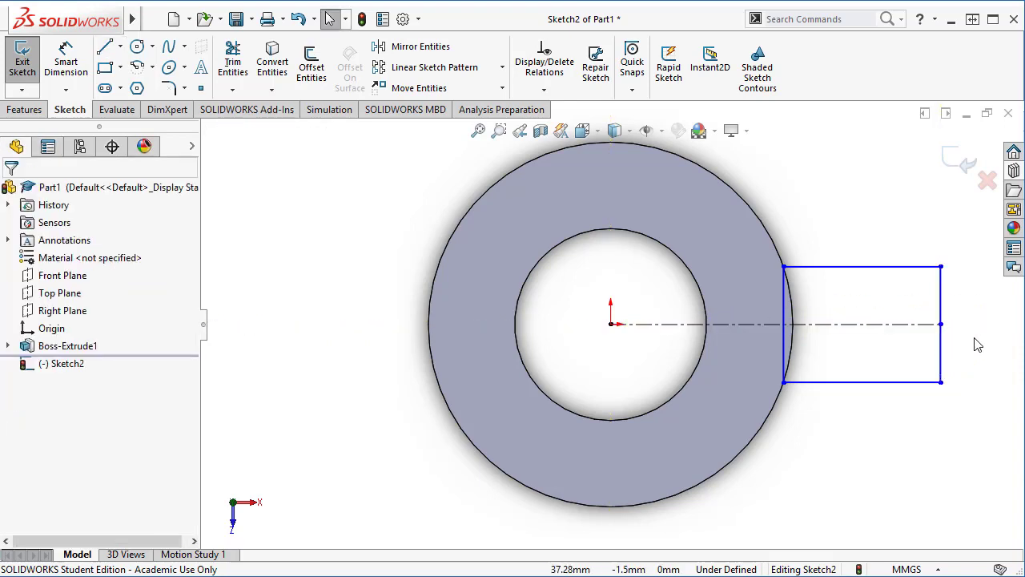
- Check the centerline's relations and stretch the rectangle by its upper edge to test its symmetry
left_click(831, 327)
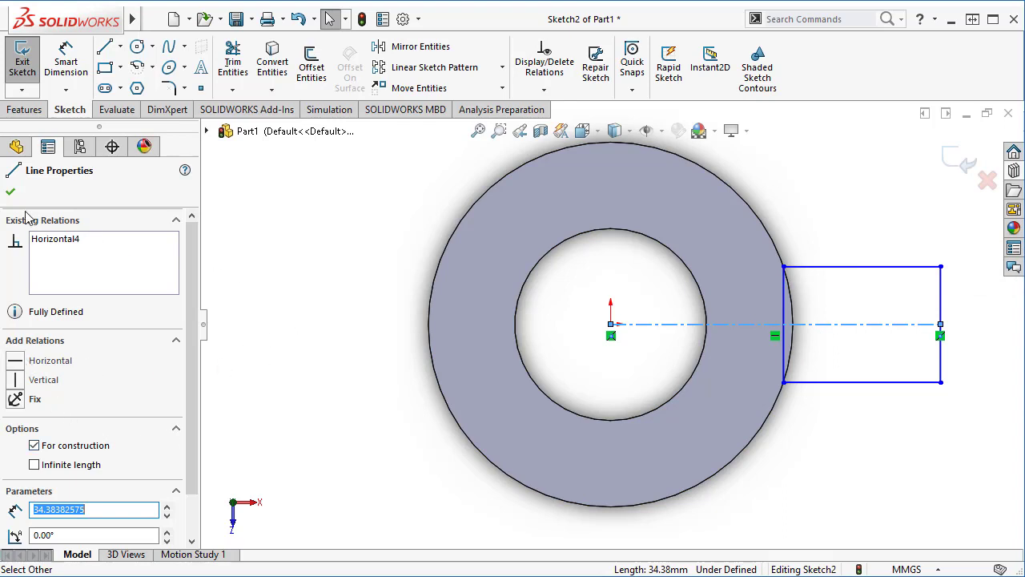
left_click(10, 191)
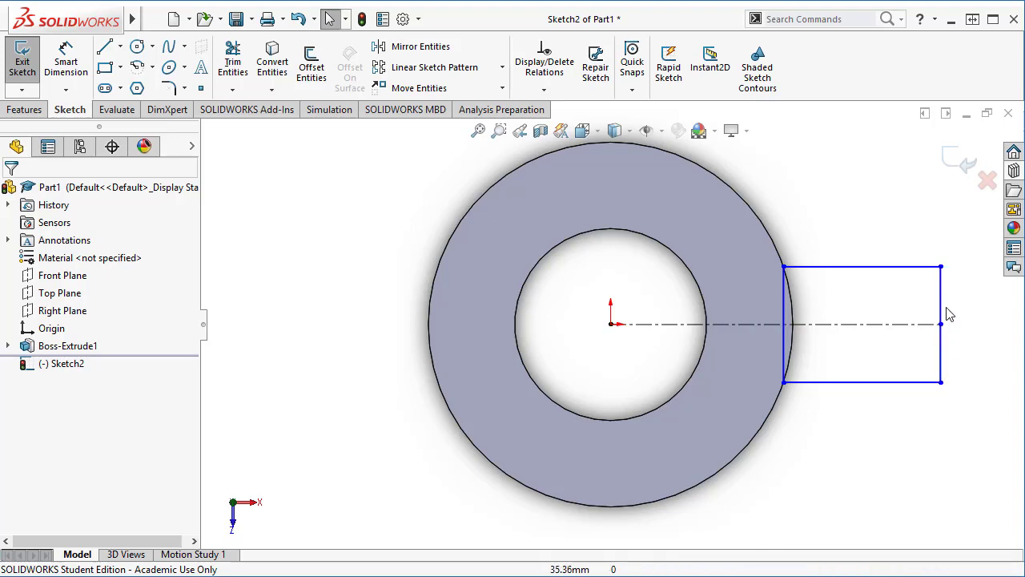
left_click_drag(858, 268, 911, 255)
- Dimension the distance from the origin to the rectangle's outer vertical edge as 33 mm
key("d")
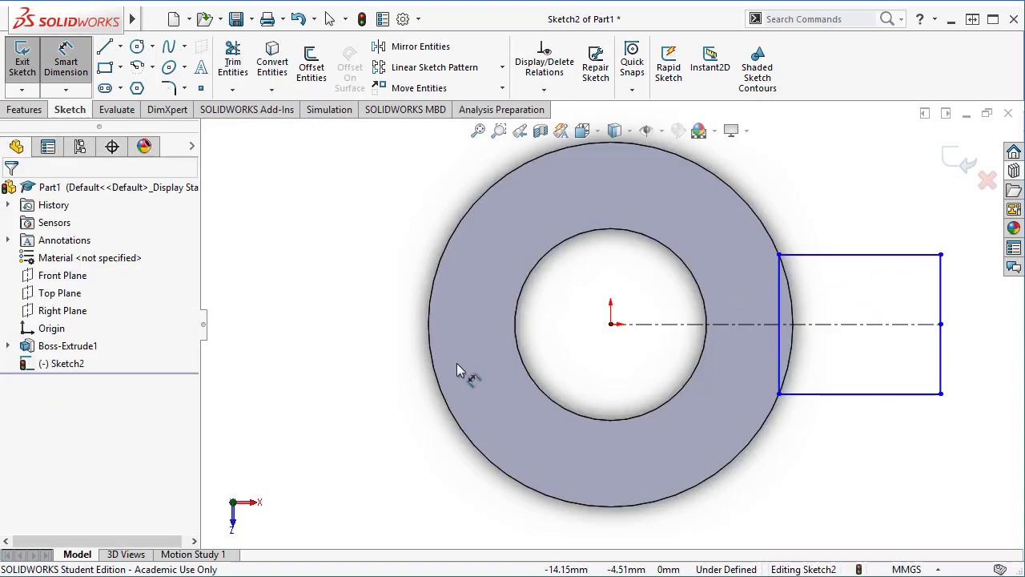
left_click(613, 327)
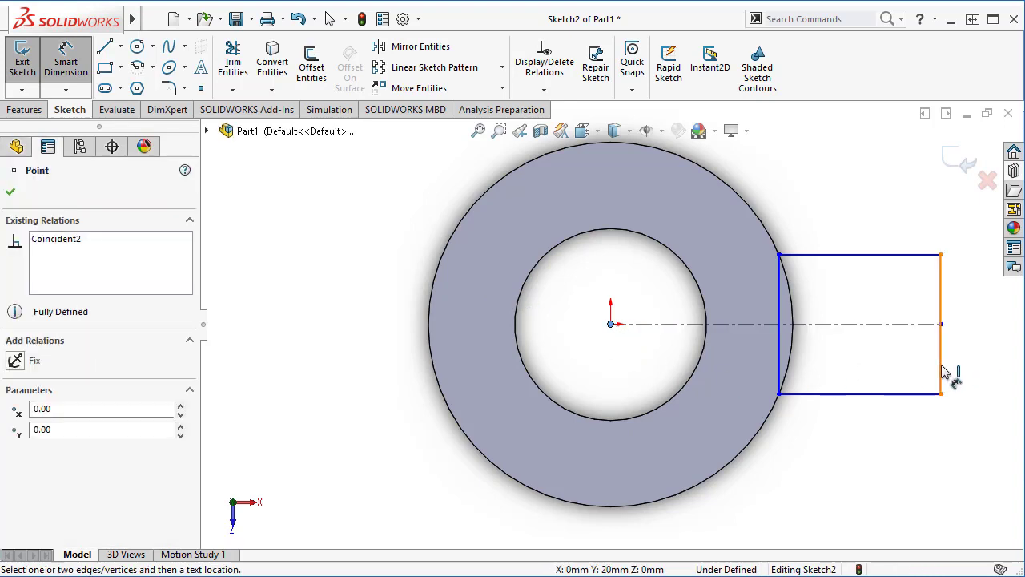
left_click(942, 373)
left_click(788, 540)
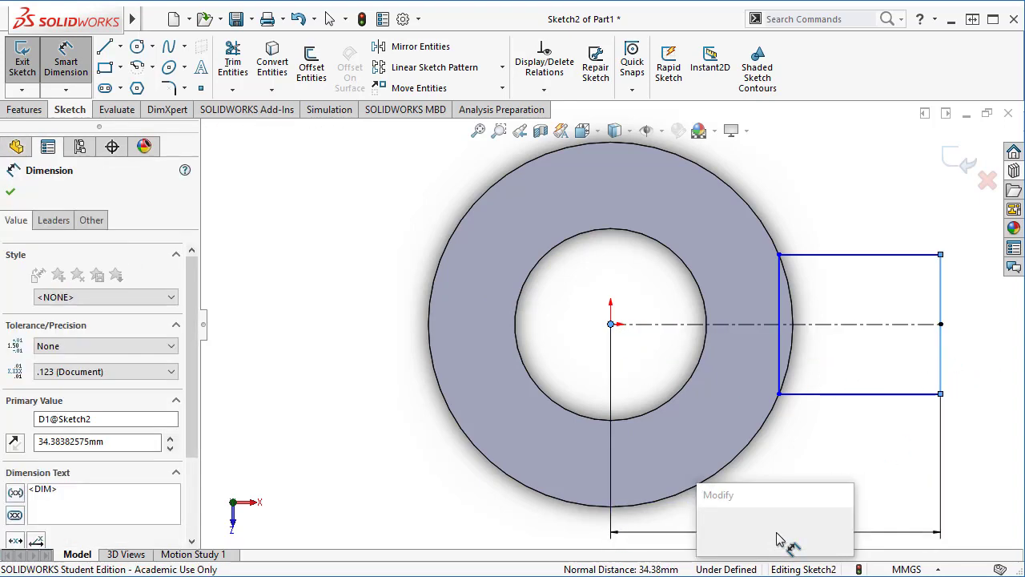
type("33")
key("Return")
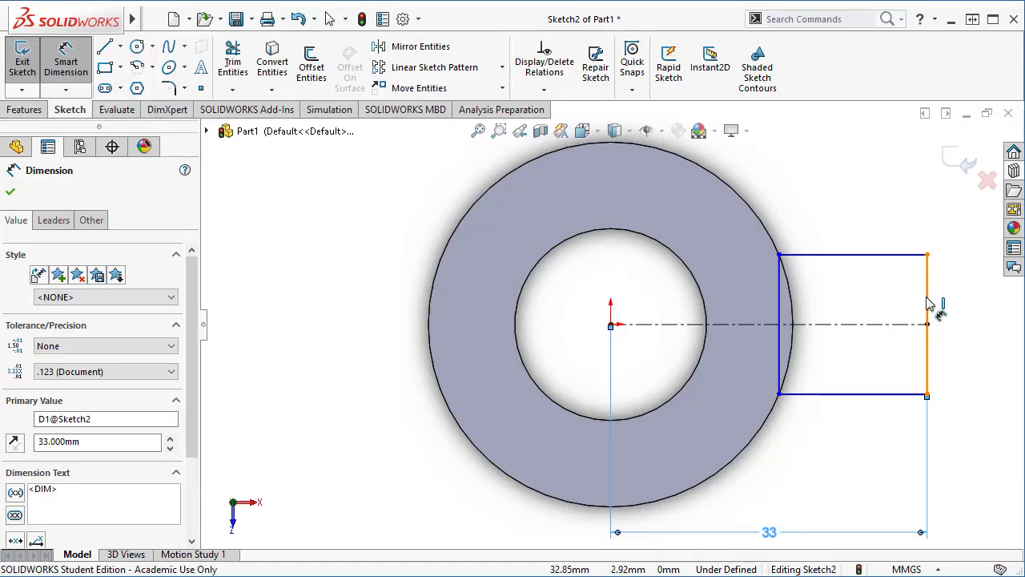
- Dimension the rectangle's outer vertical edge to a length of 18 mm
left_click(929, 301)
left_click(979, 313)
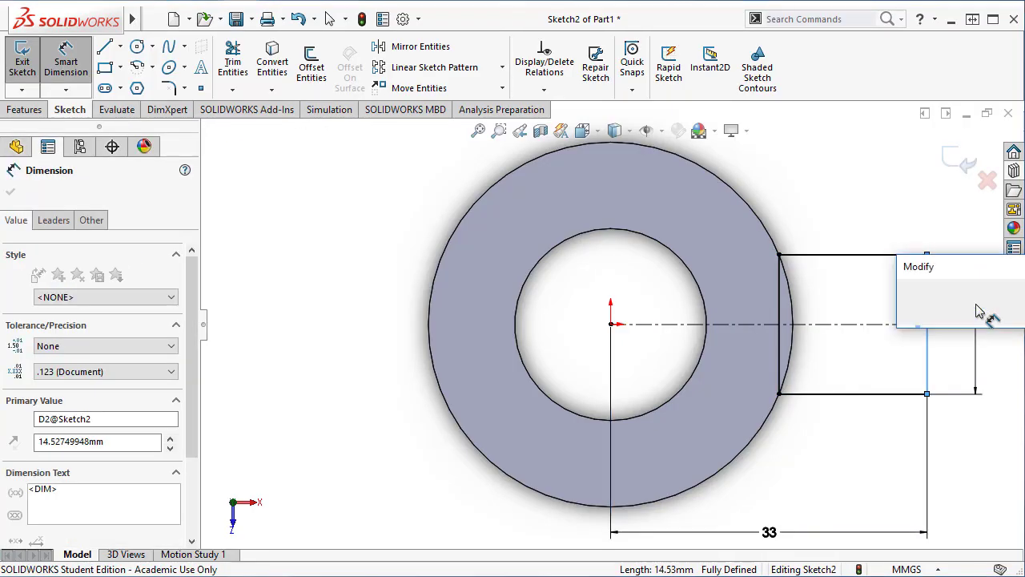
type("9")
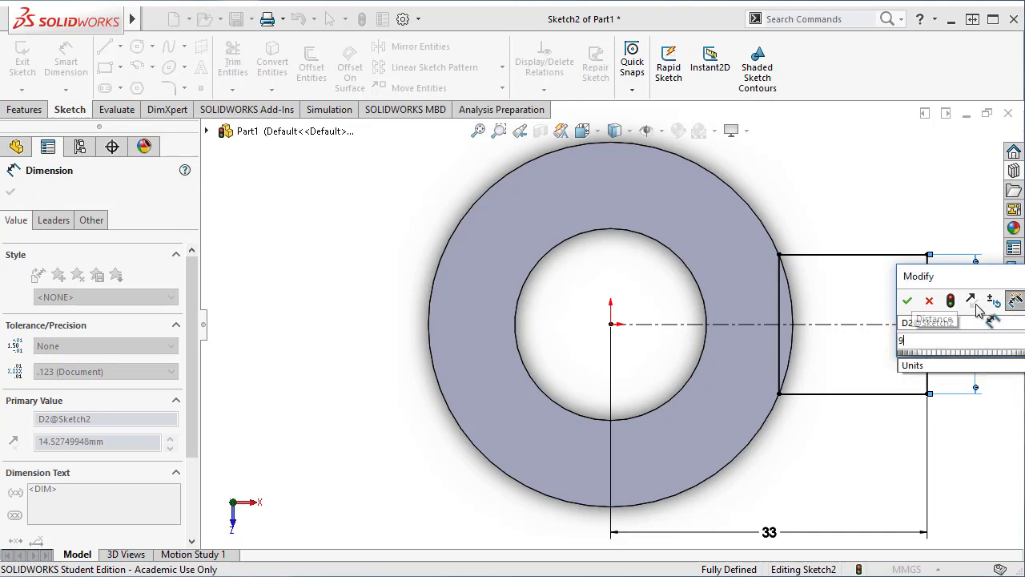
type("*")
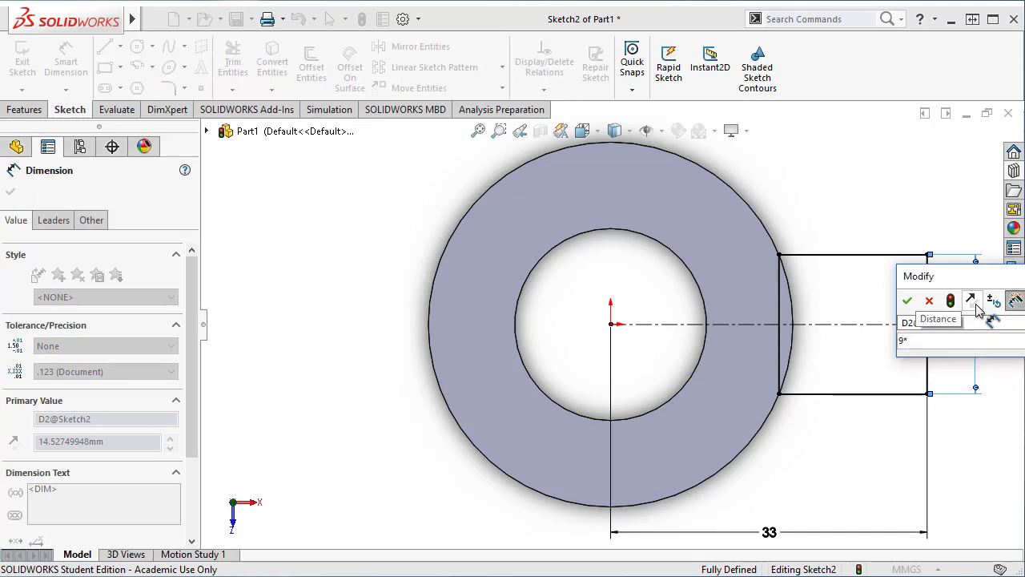
type("2")
key("Return")
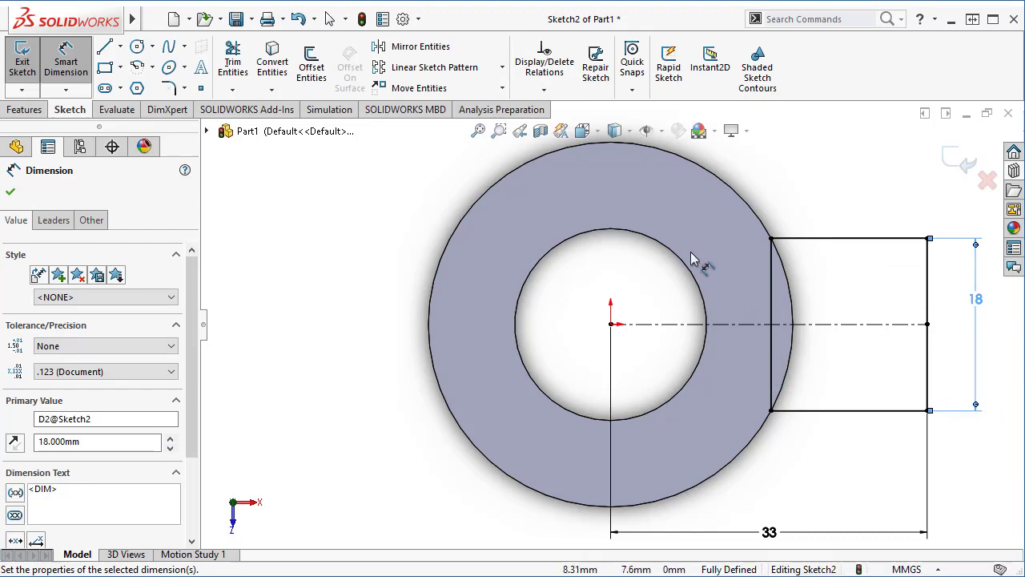
key("ctrl+7")
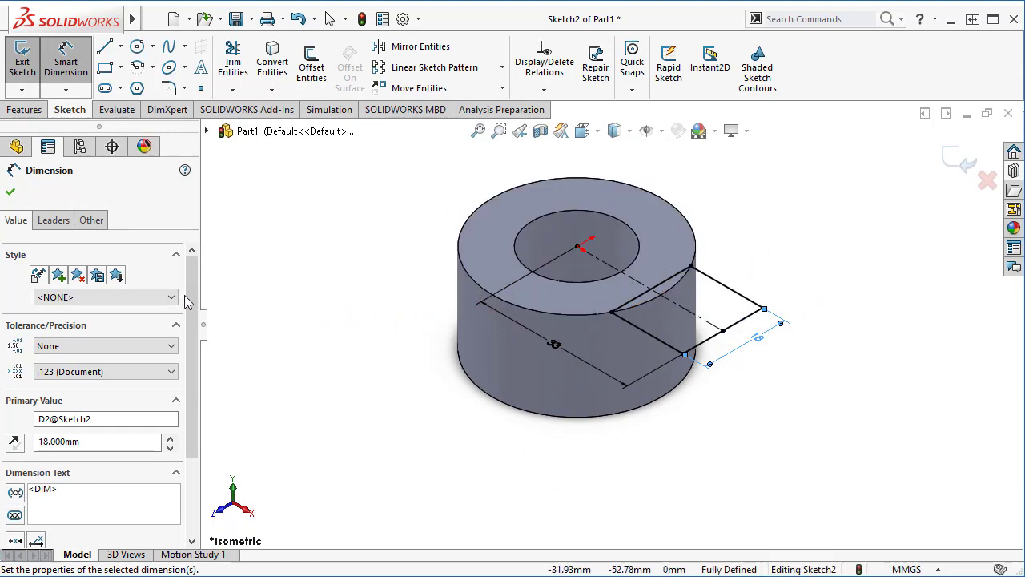
left_click(597, 133)
left_click(675, 221)
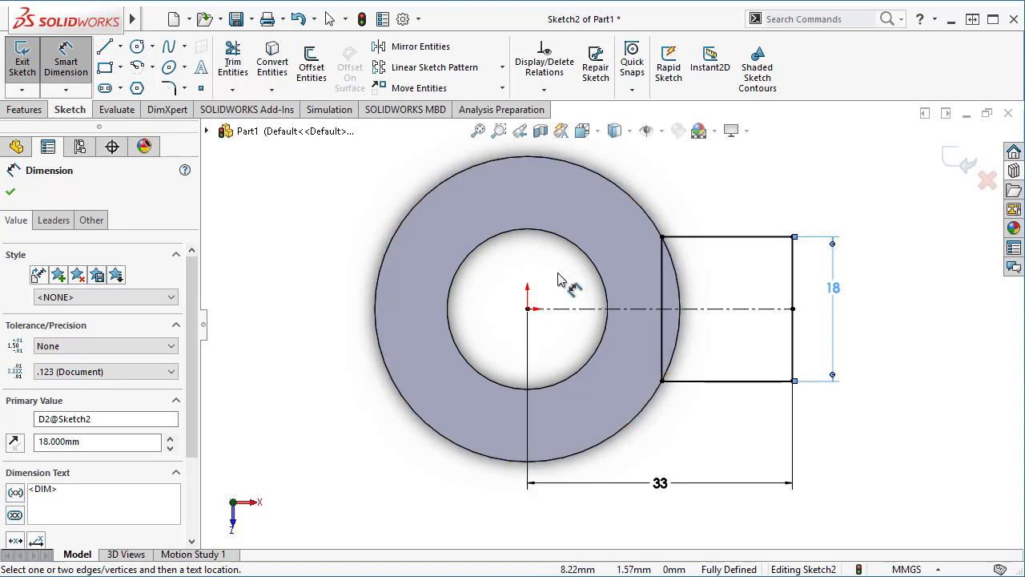
- Delete the inner vertical edge of the arm rectangle, leaving its other three sides
left_click(66, 63)
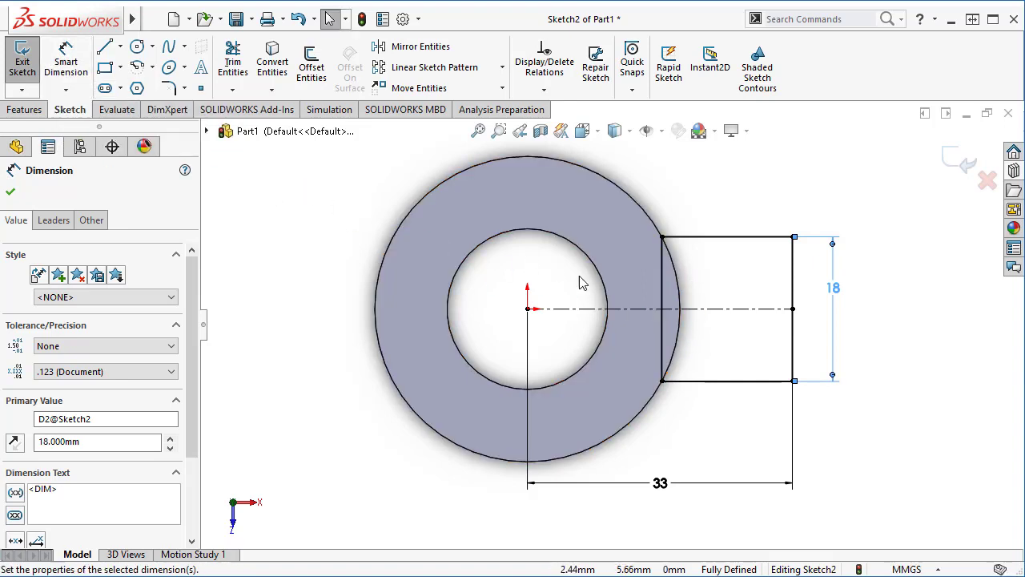
left_click(662, 296)
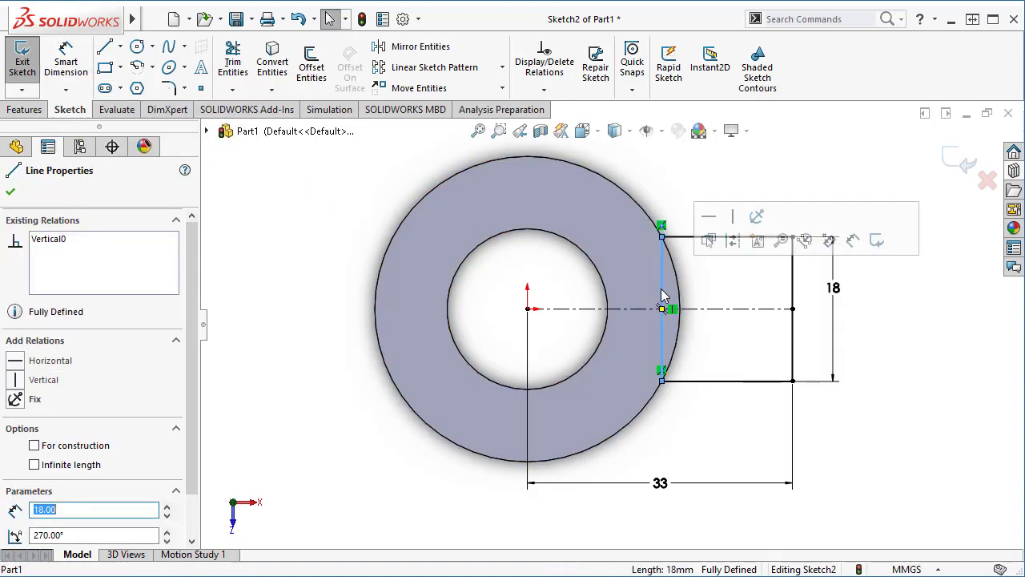
key("Escape")
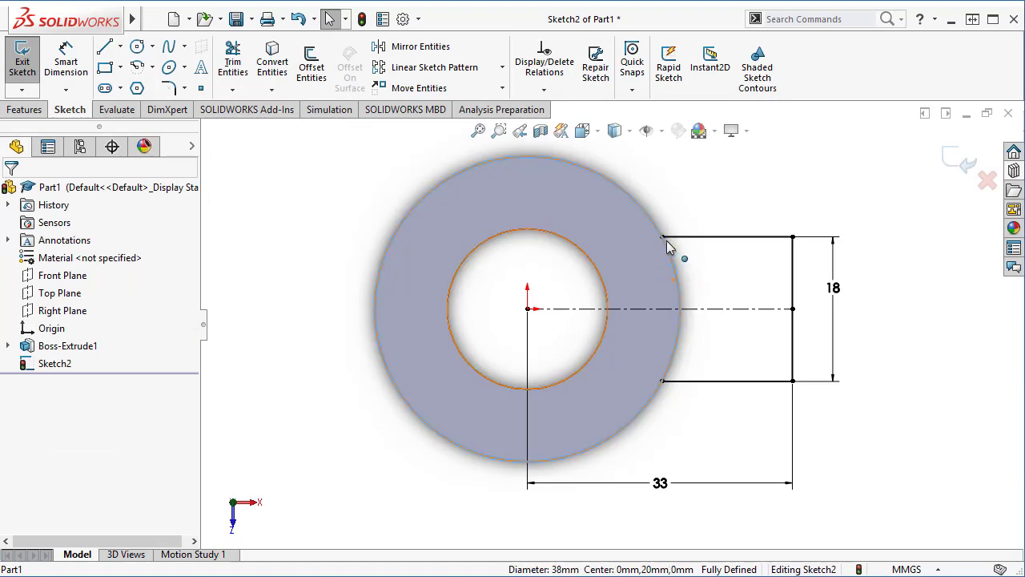
- Convert the ring's outer circular edge into the sketch and trim it to the arc between the arm's two horizontal lines
left_click(422, 199)
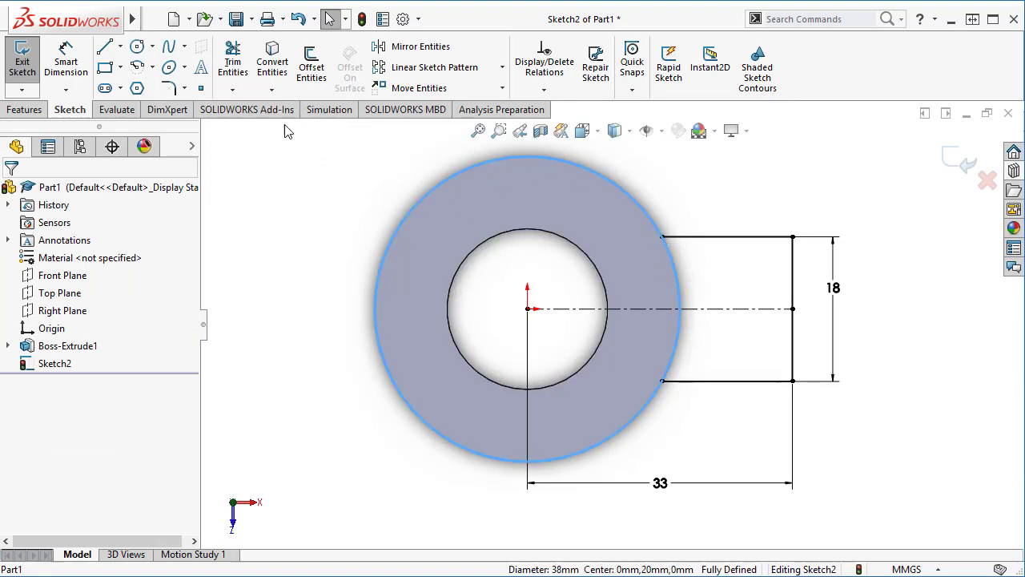
left_click(280, 60)
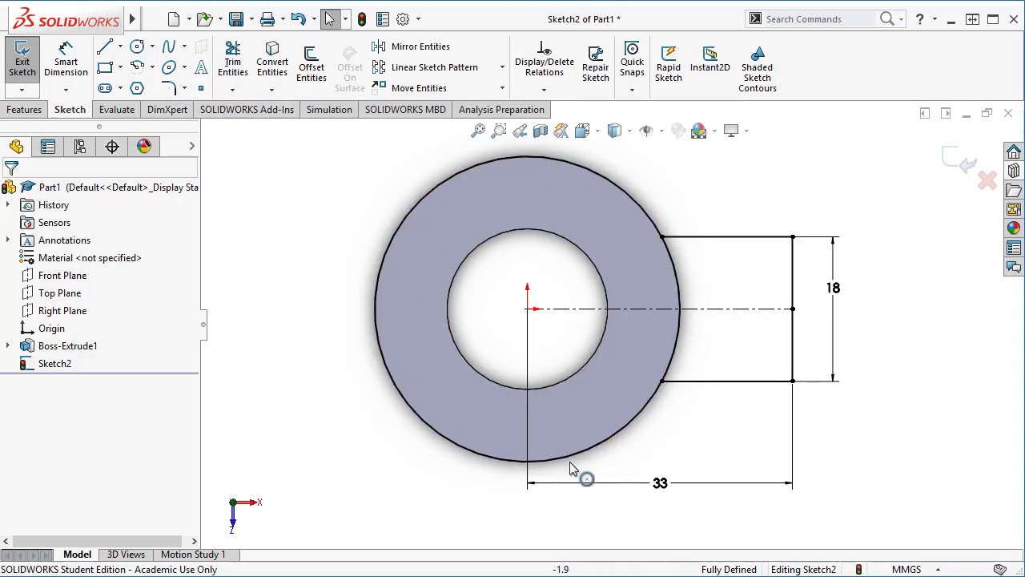
left_click(239, 63)
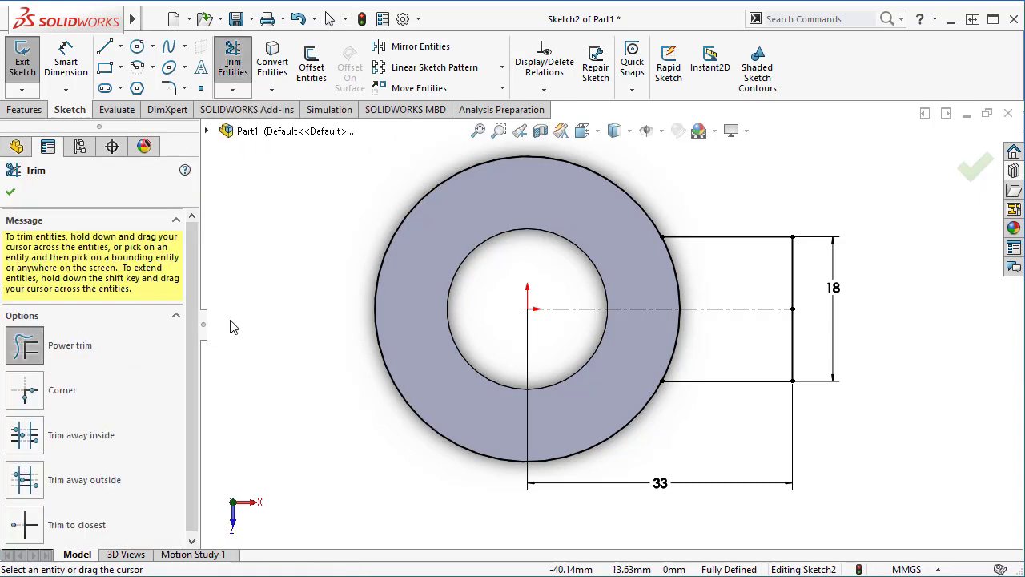
mouse_move(385, 159)
left_mouse_down()
mouse_move(442, 197)
mouse_move(431, 212)
left_mouse_up()
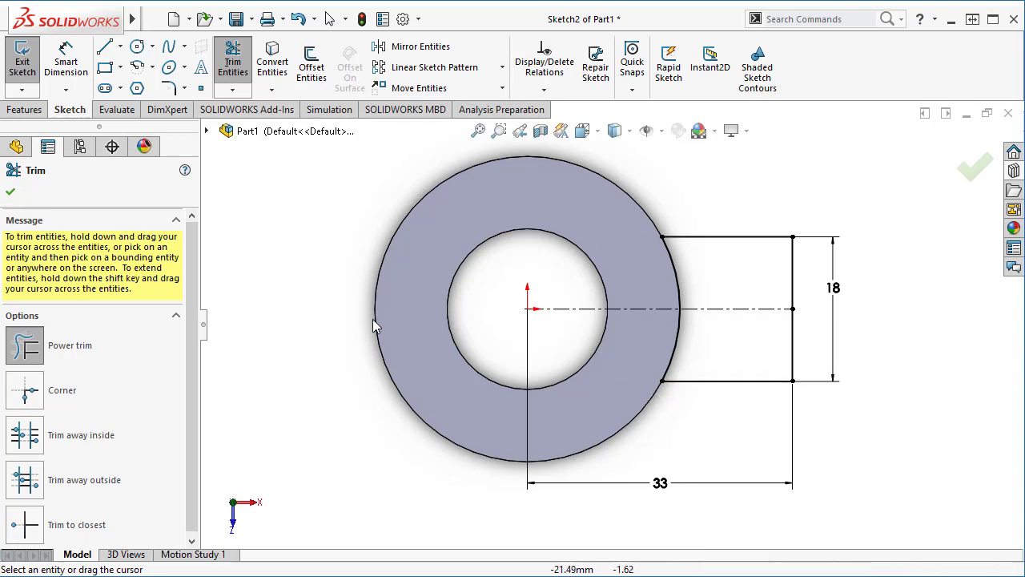
left_click(12, 192)
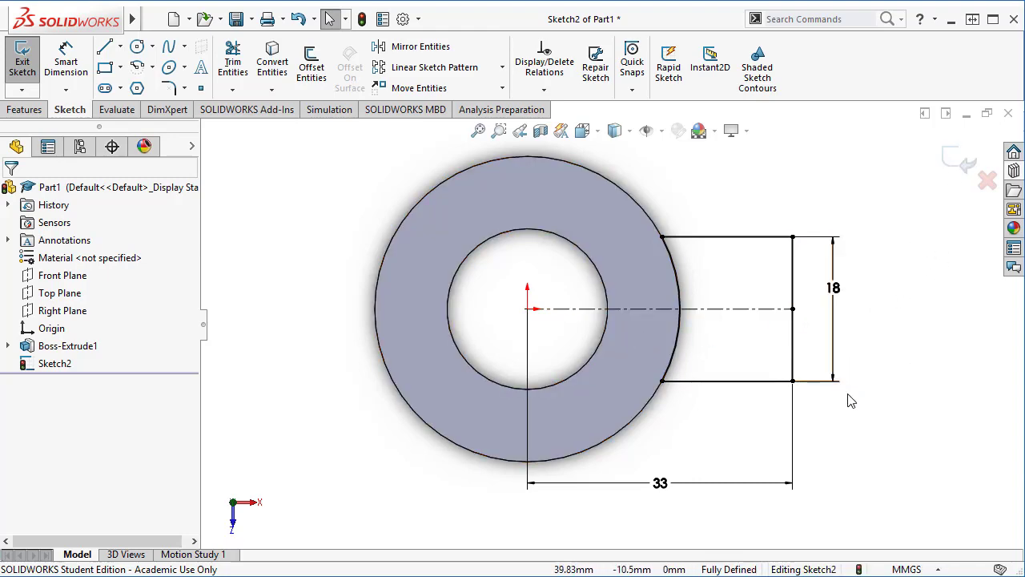
- Start a boss extrusion of the arm sketch, reverse it downward, and consult the PDF drawing for the arm's bottom offset
key("ctrl+7")
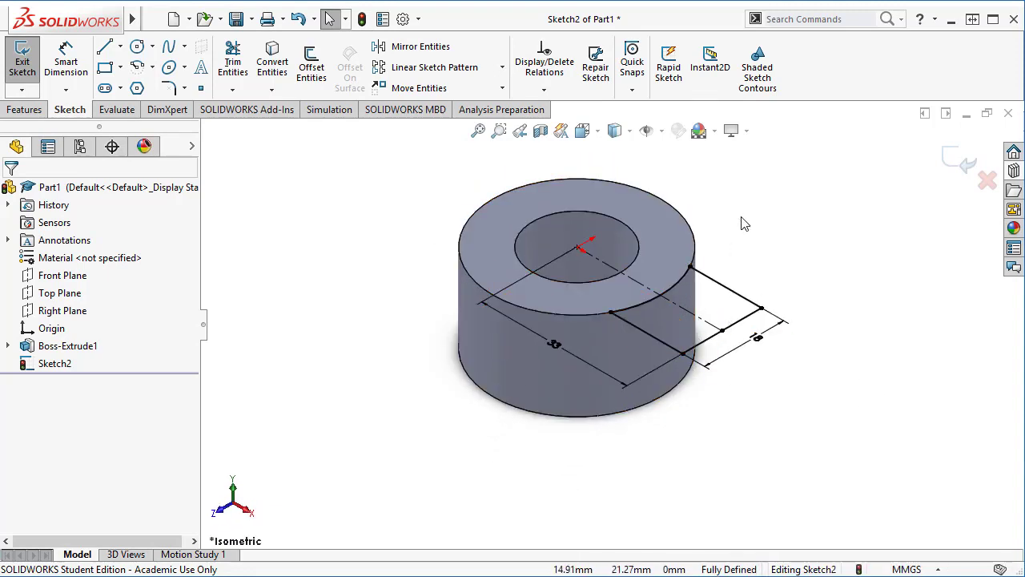
left_click(962, 160)
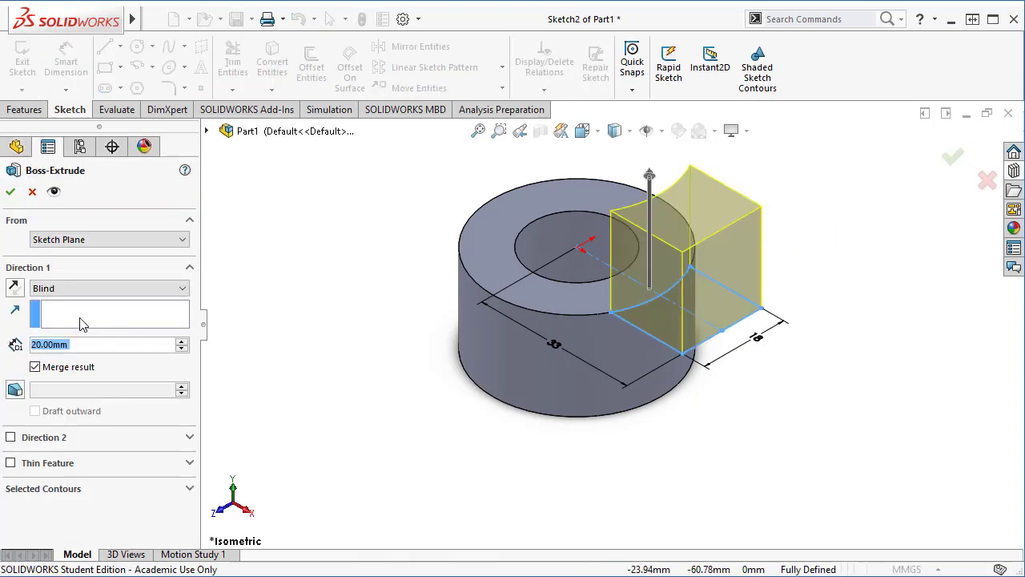
left_click(16, 288)
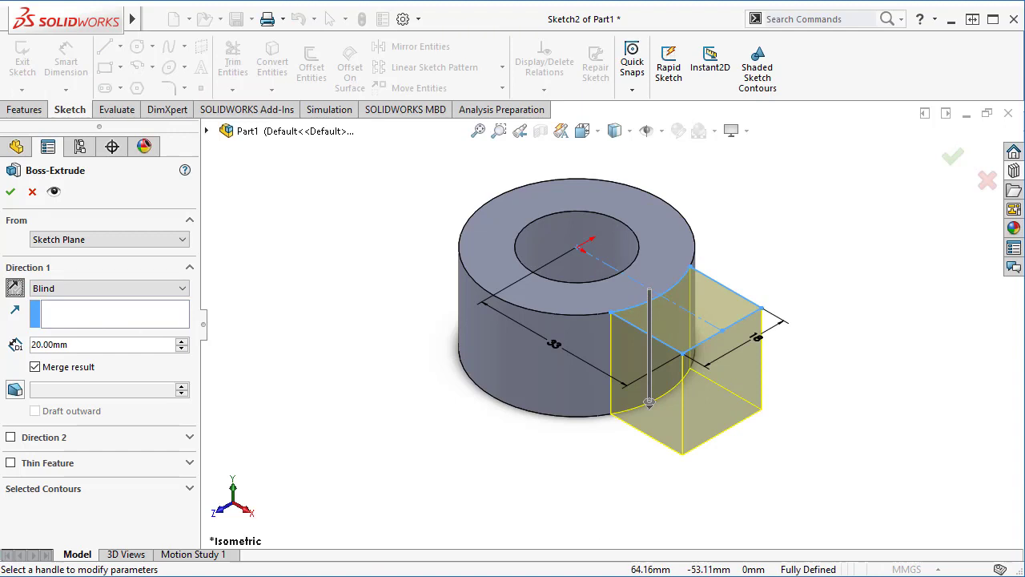
key("alt+Tab")
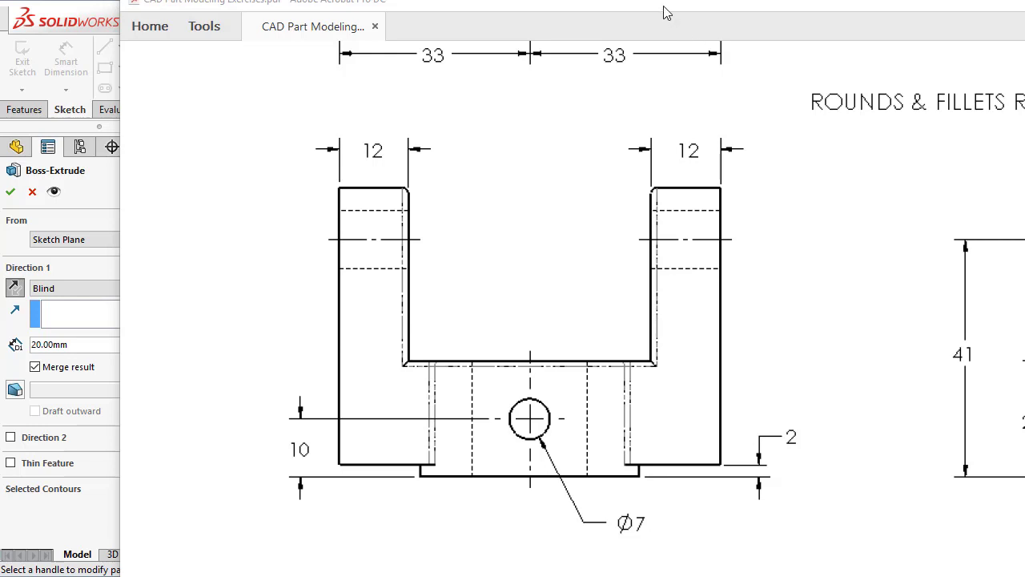
key("alt+Tab")
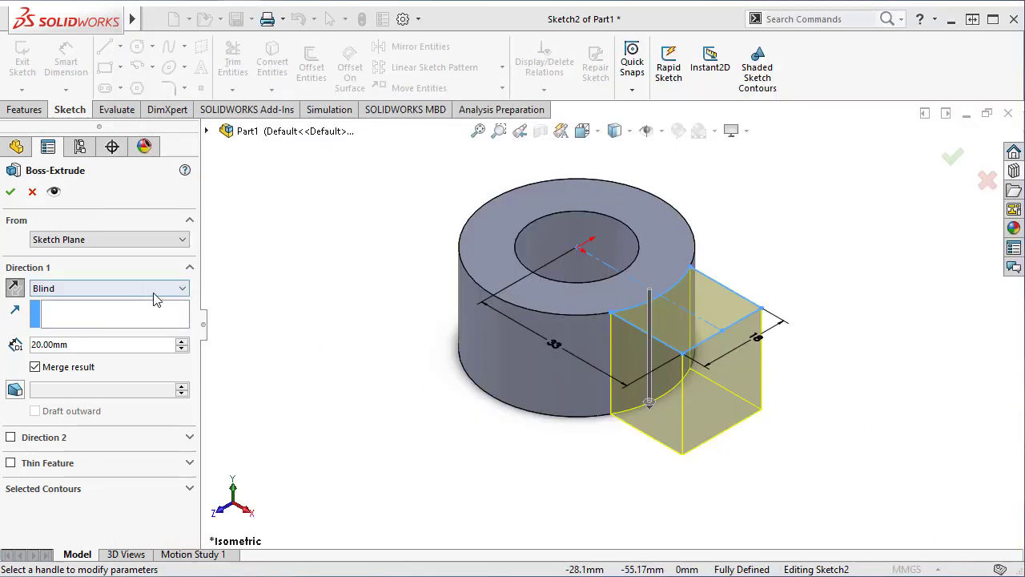
- Set the extrusion's end condition to Offset From Surface, using the ring's bottom face with a 2 mm offset
left_click(83, 288)
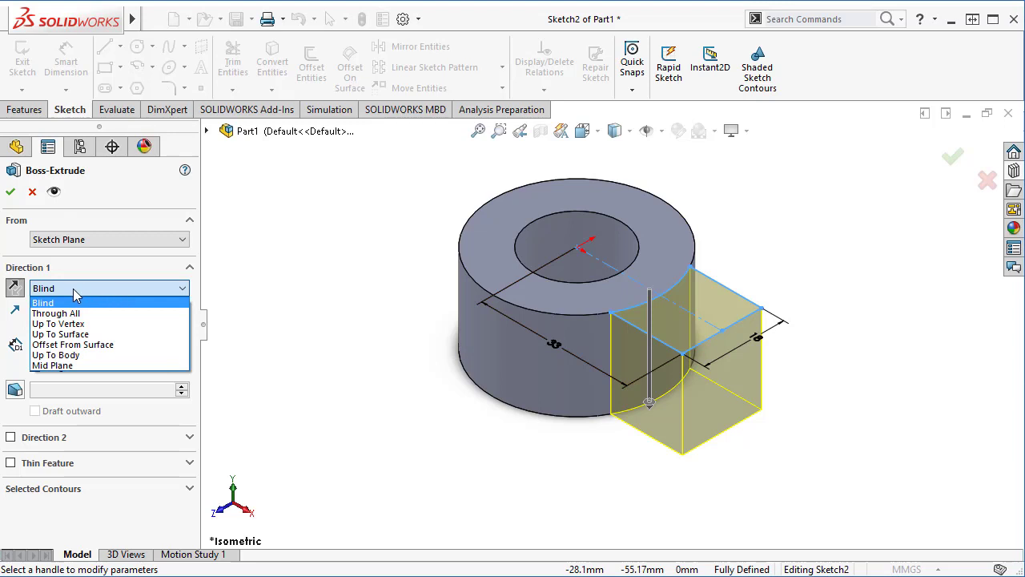
left_click(96, 346)
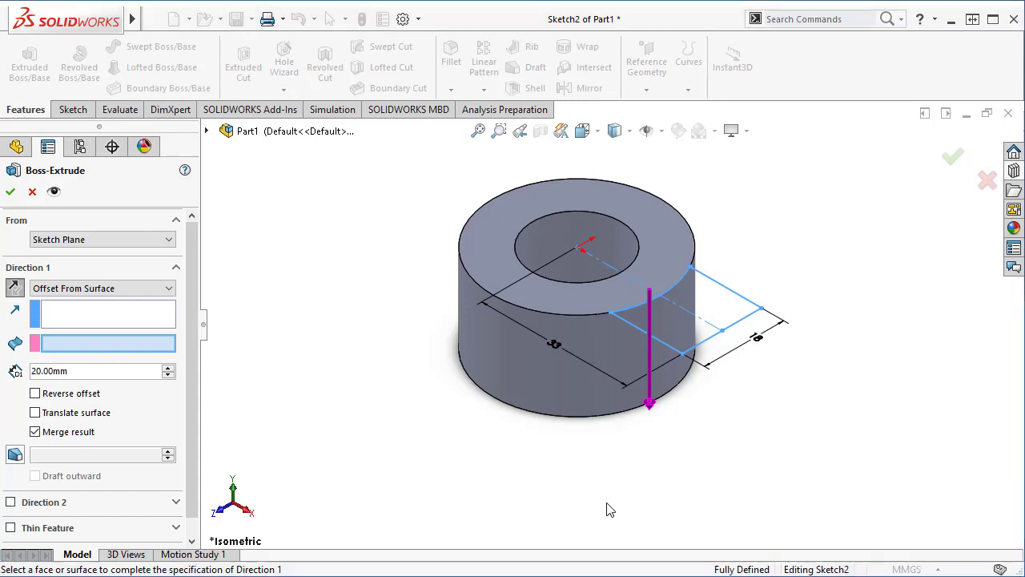
middle_click_drag(609, 508, 685, 364)
scroll(682, 401, "up", 3)
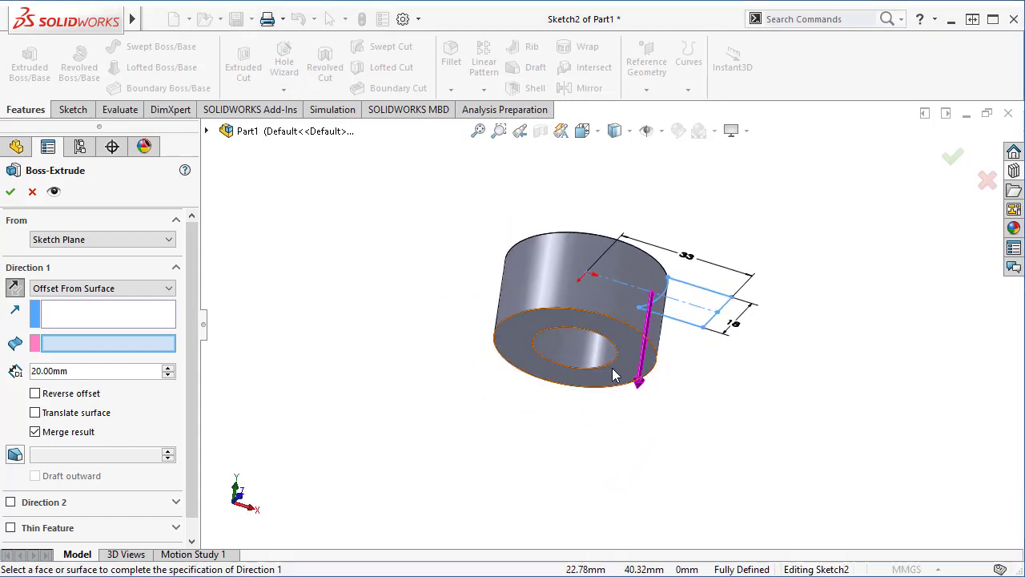
left_click(618, 368)
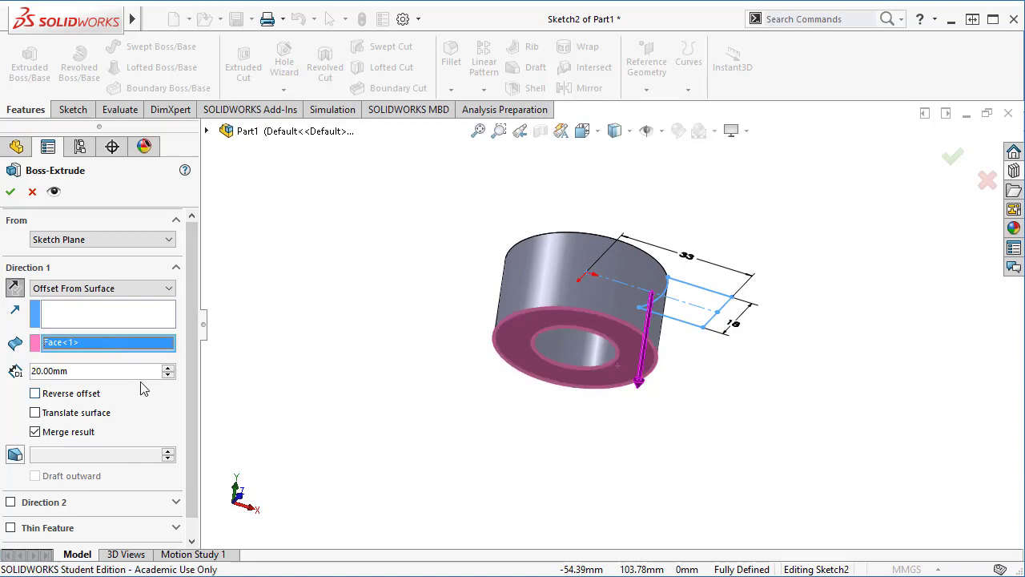
double_click(72, 370)
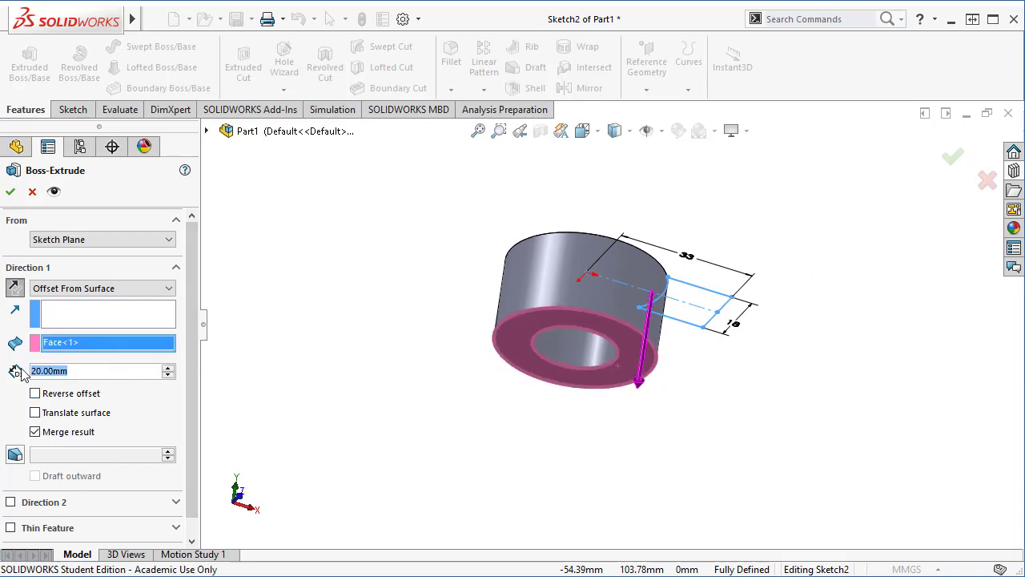
type("2")
key("Return")
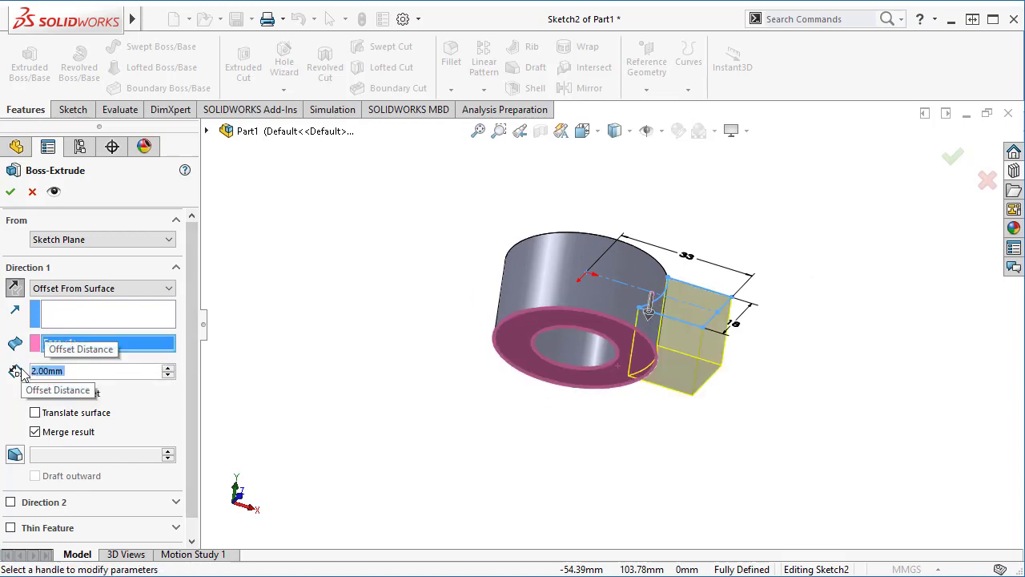
- Try the Reverse offset option, leave it off so the arm ends above the ring's bottom face, and accept the extrusion
key("f")
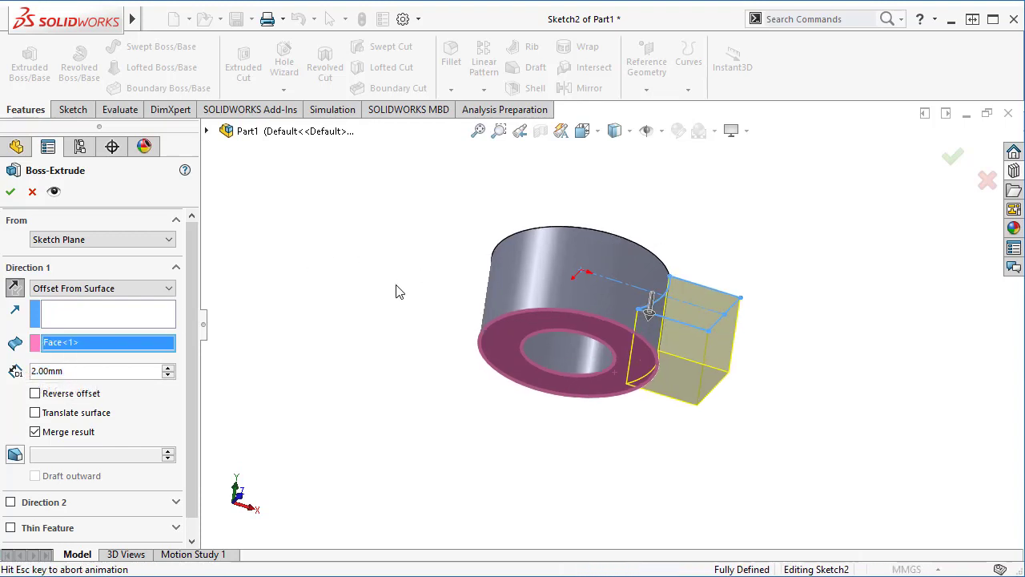
middle_click_drag(418, 334, 392, 394)
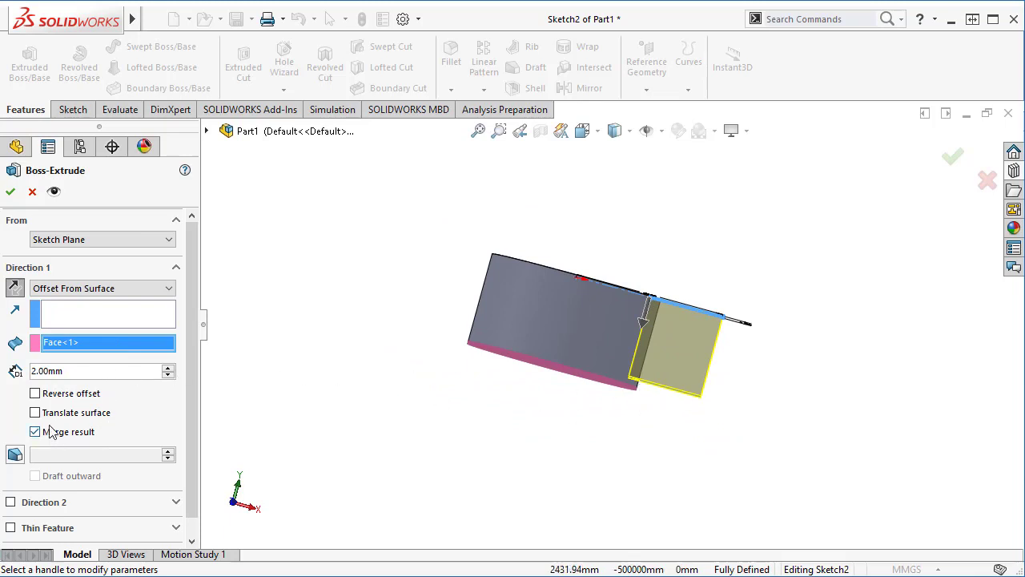
left_click(36, 394)
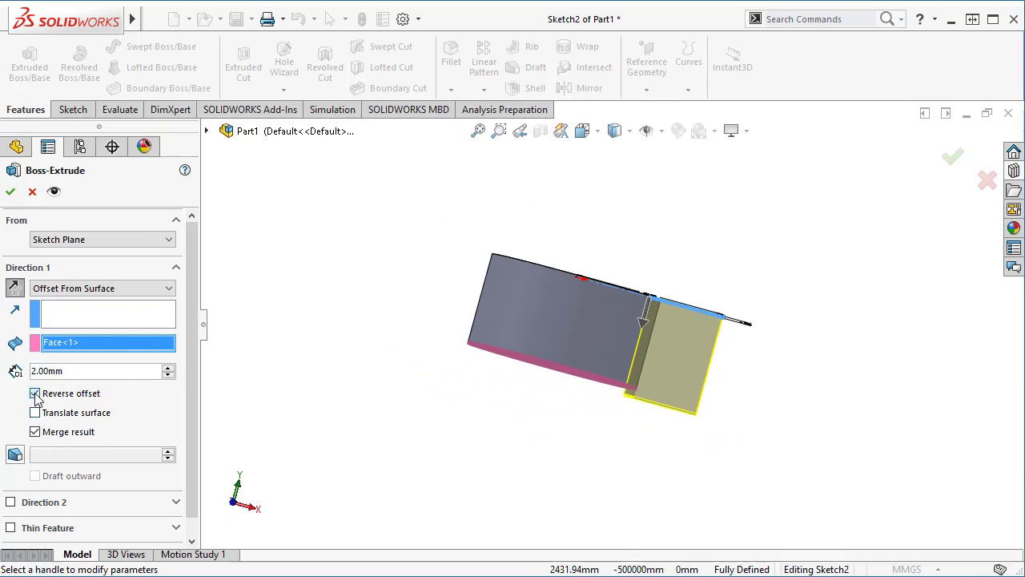
left_click(35, 394)
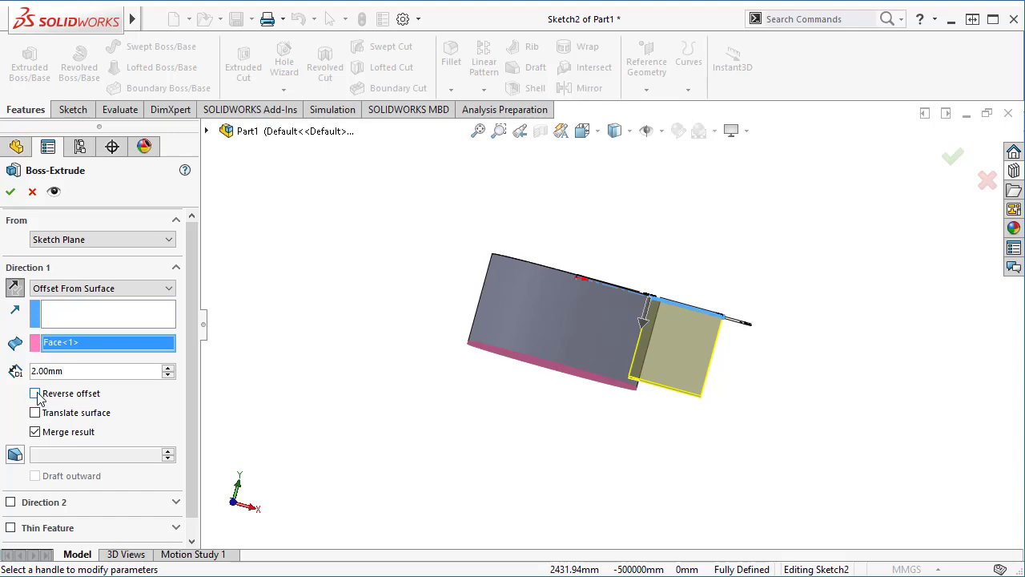
left_click(35, 394)
left_click(10, 193)
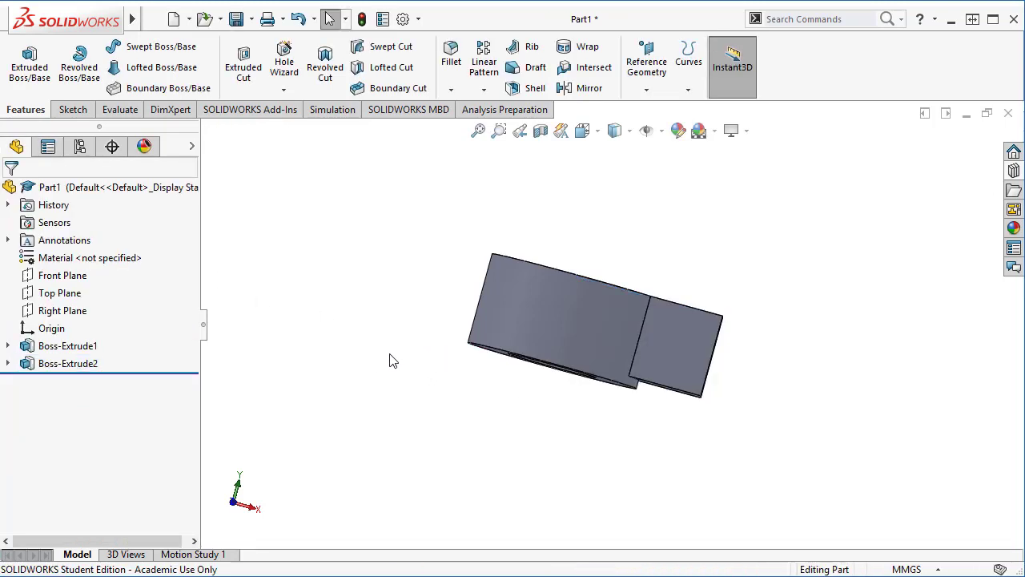
- Inspect the extruded arm and its offset from the ring's bottom face from several angles
middle_click_drag(387, 354, 247, 358)
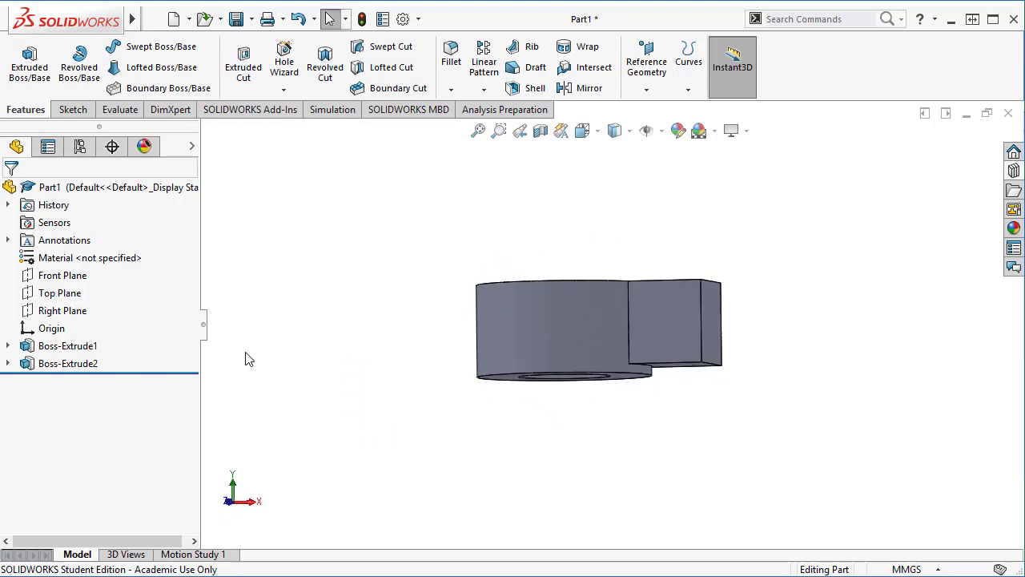
left_click(70, 365)
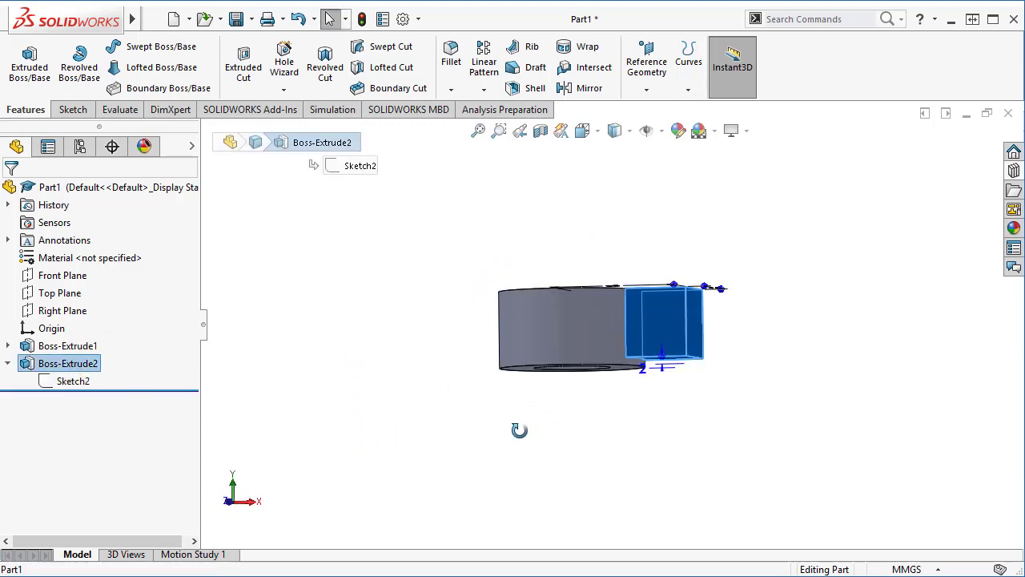
middle_click_drag(519, 431, 646, 362)
scroll(664, 375, "down", 4)
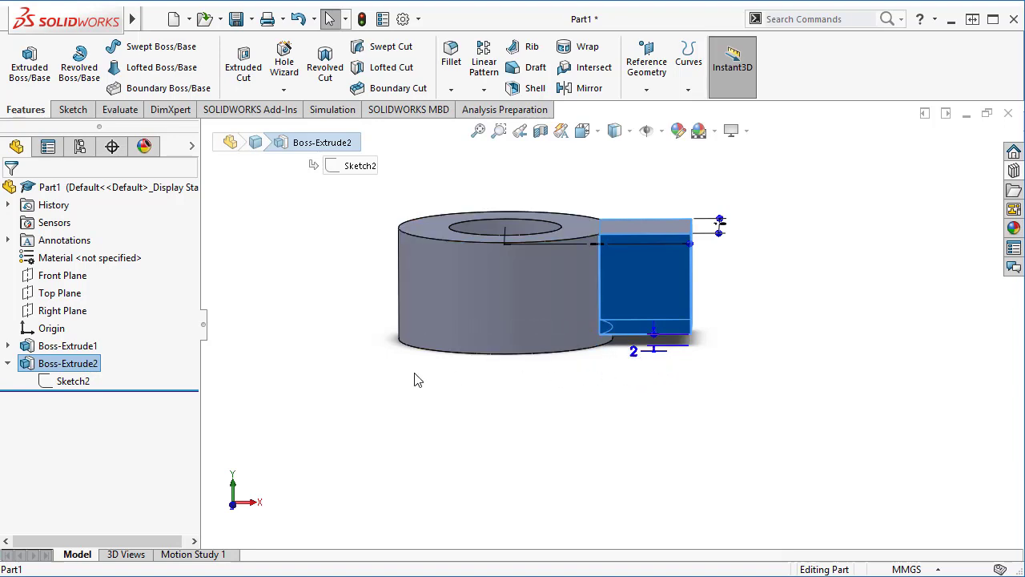
left_click(321, 375)
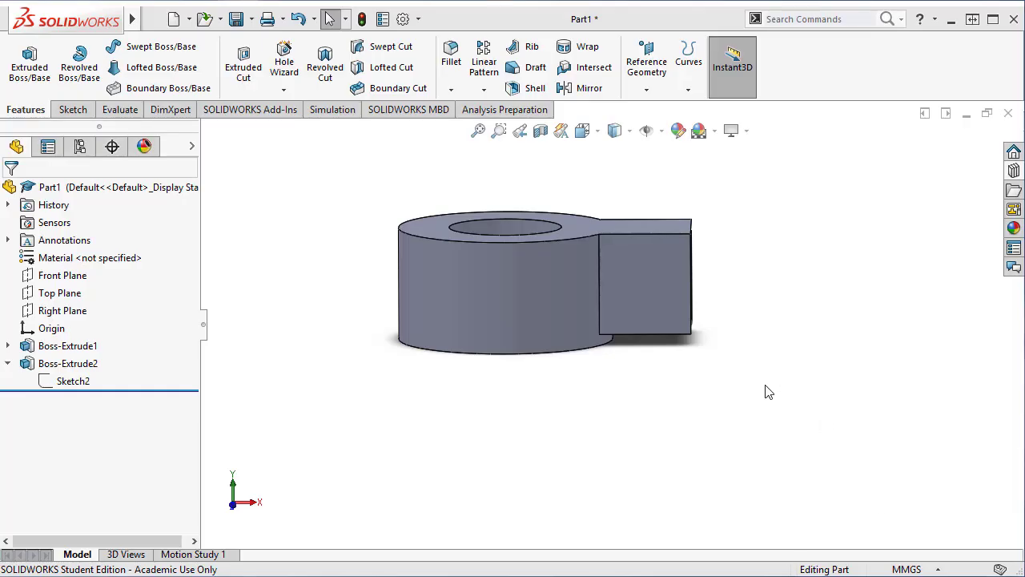
- Open a new sketch on the arm's outer end face and orient the view normal to it
middle_click_drag(739, 393, 680, 323)
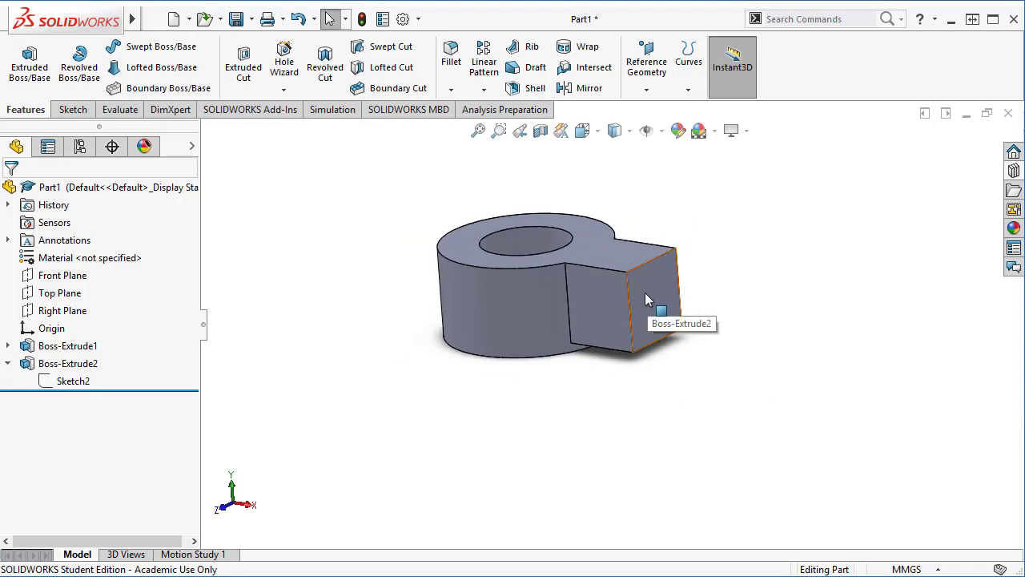
left_click(649, 292)
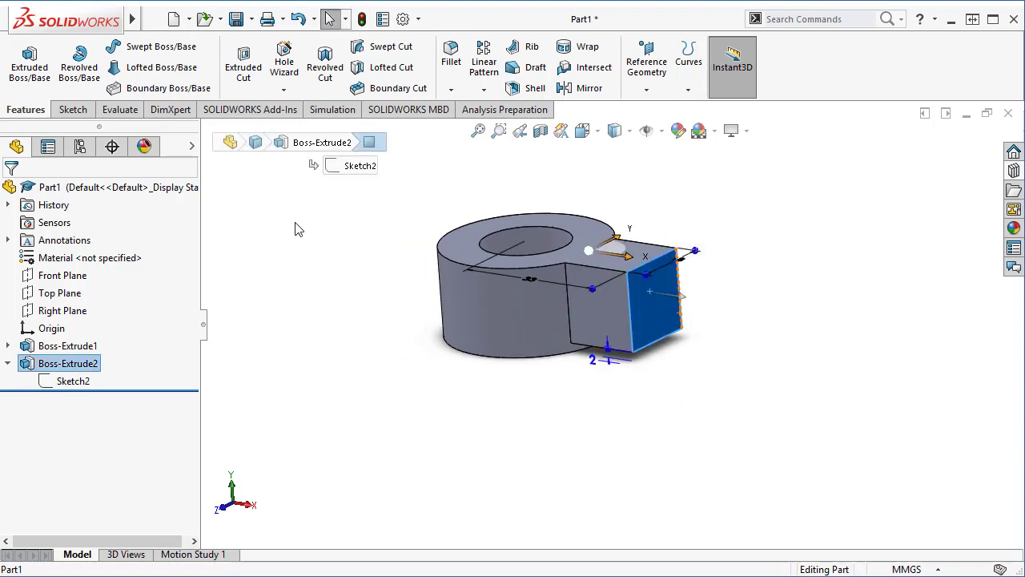
left_click(77, 110)
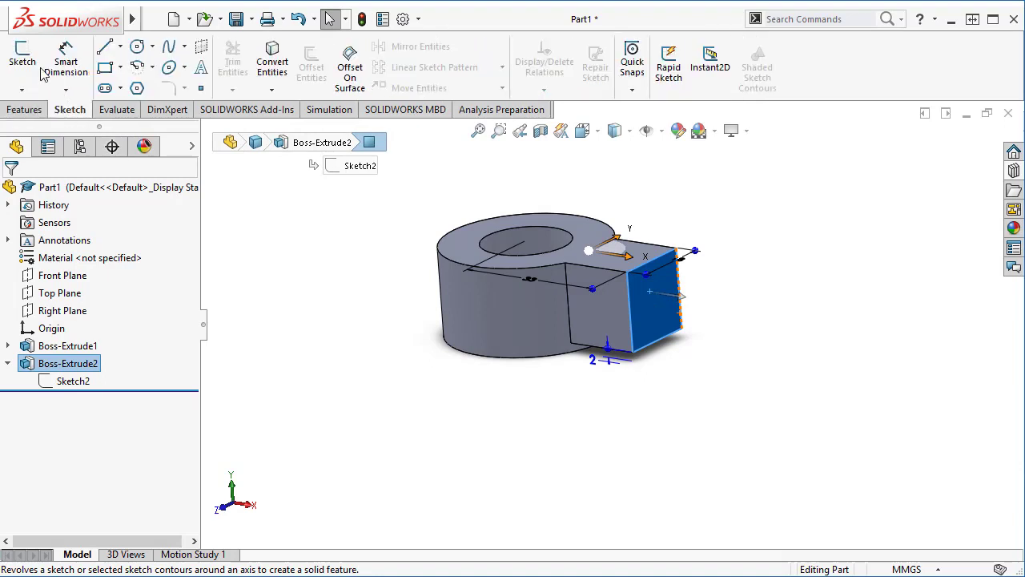
left_click(24, 58)
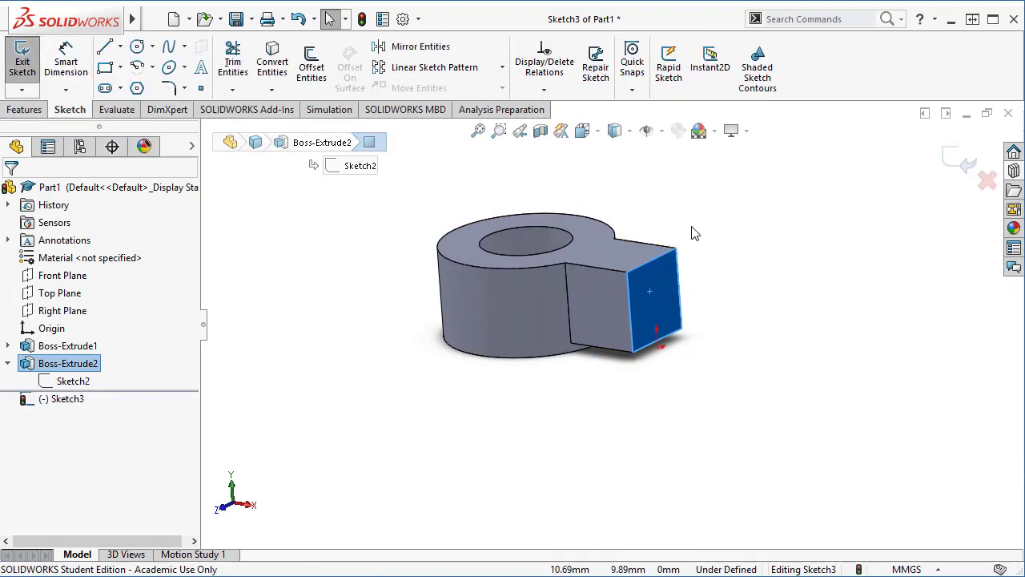
left_click(584, 132)
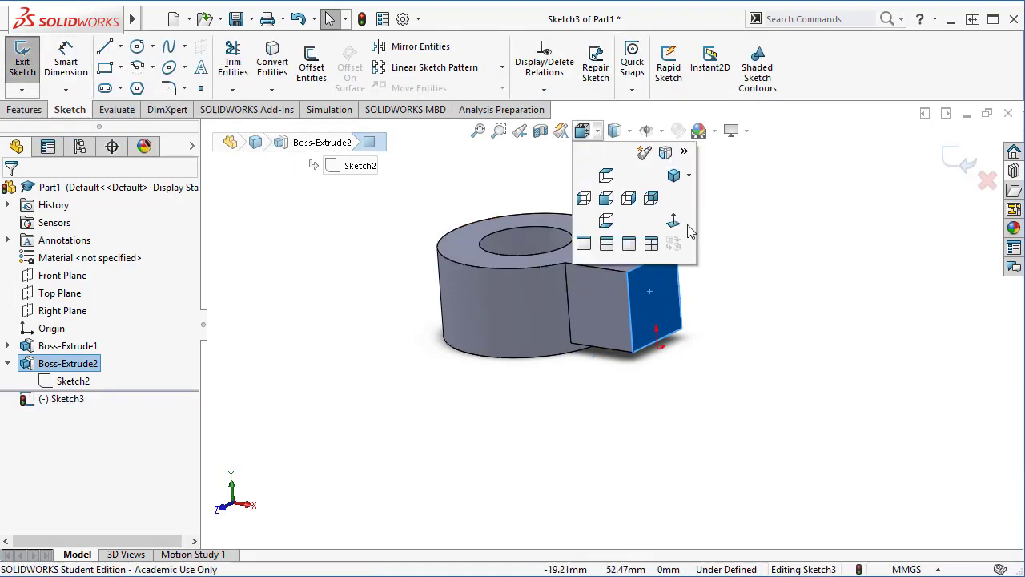
left_click(673, 222)
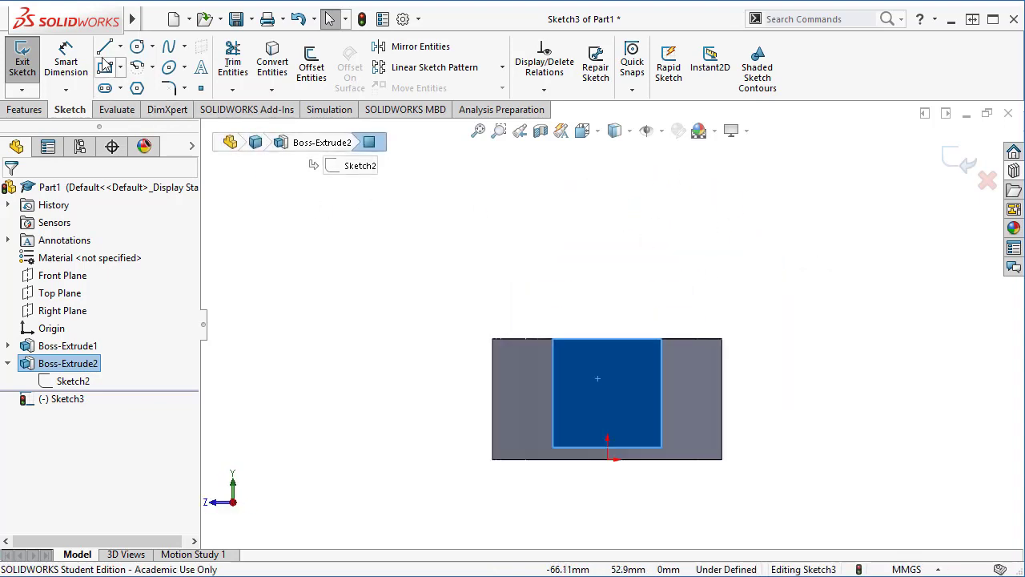
- Sketch a closed upright profile on the arm's top edge with vertical sides about 21 mm long, capped by a tangent arc of about 9 mm radius
key("l")
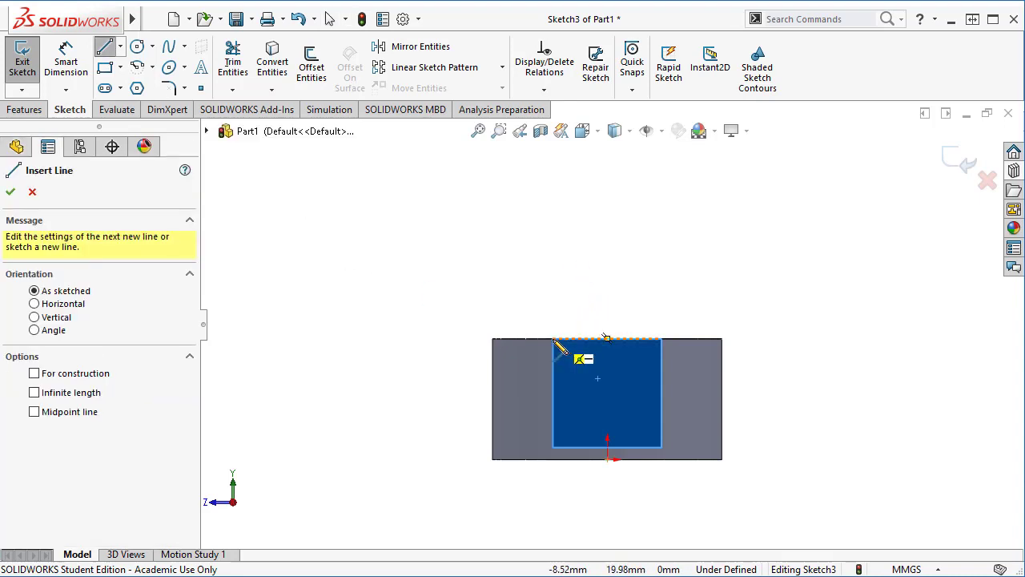
left_click(553, 338)
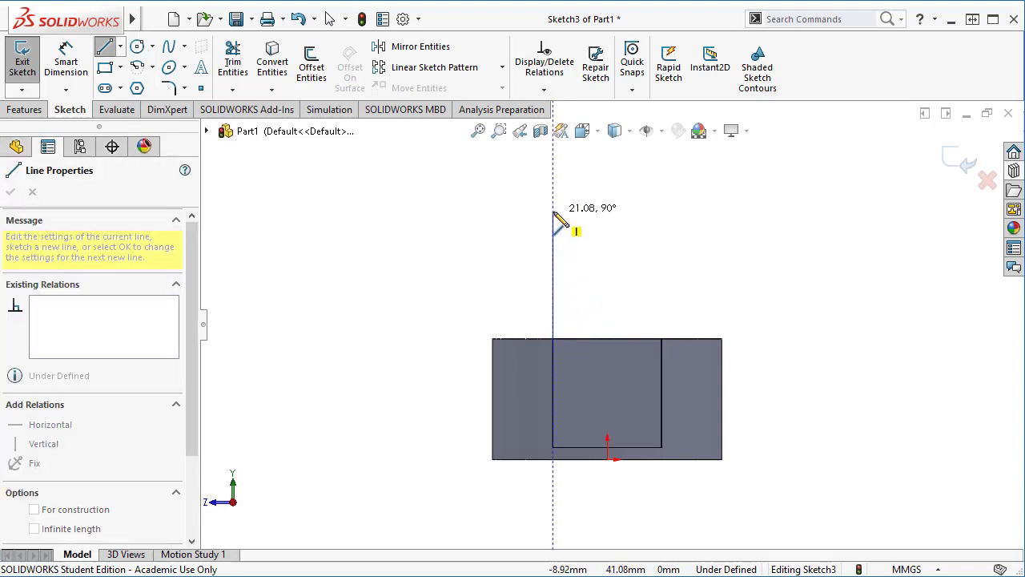
left_click(553, 212)
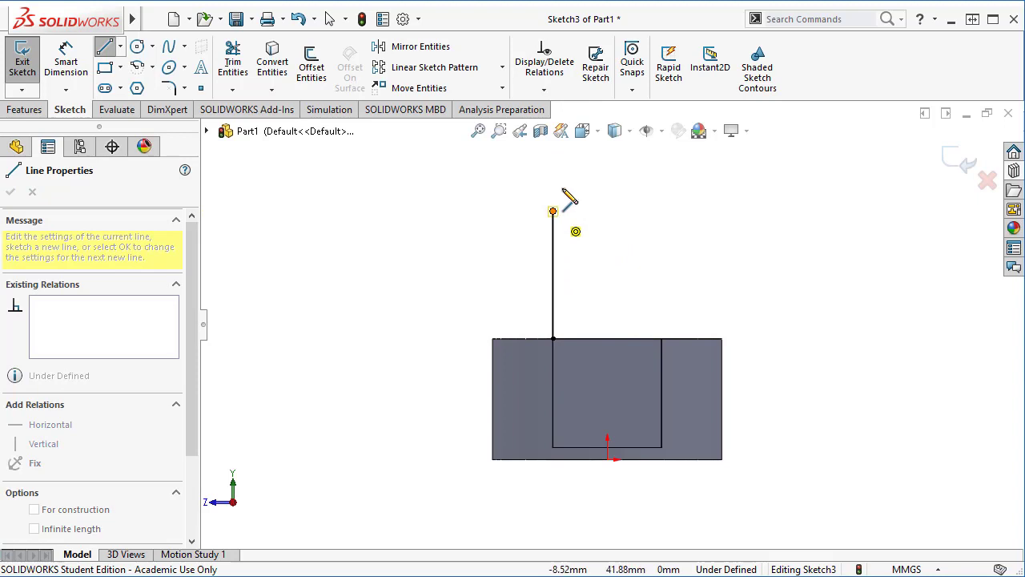
left_click(662, 211)
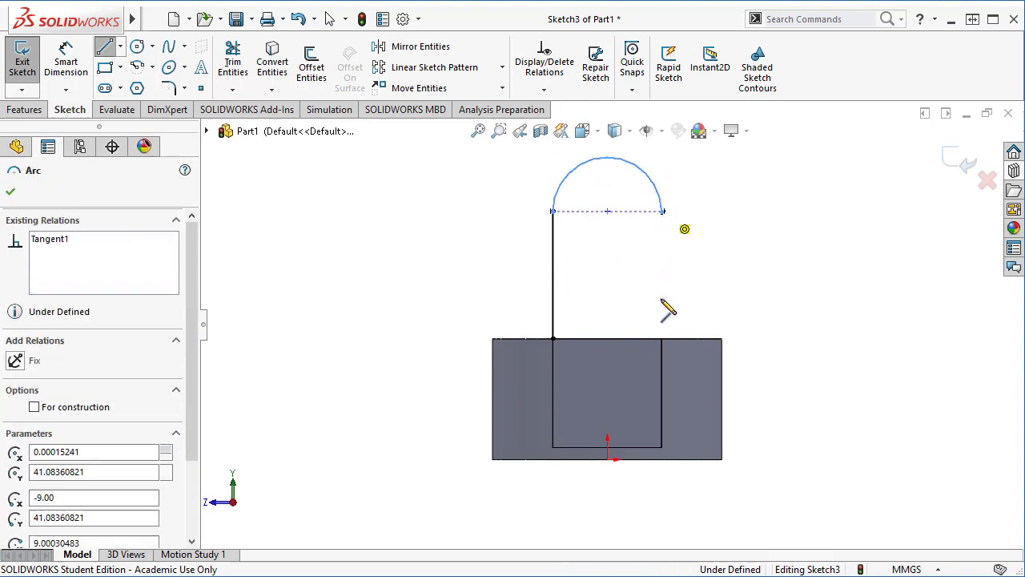
left_click(662, 338)
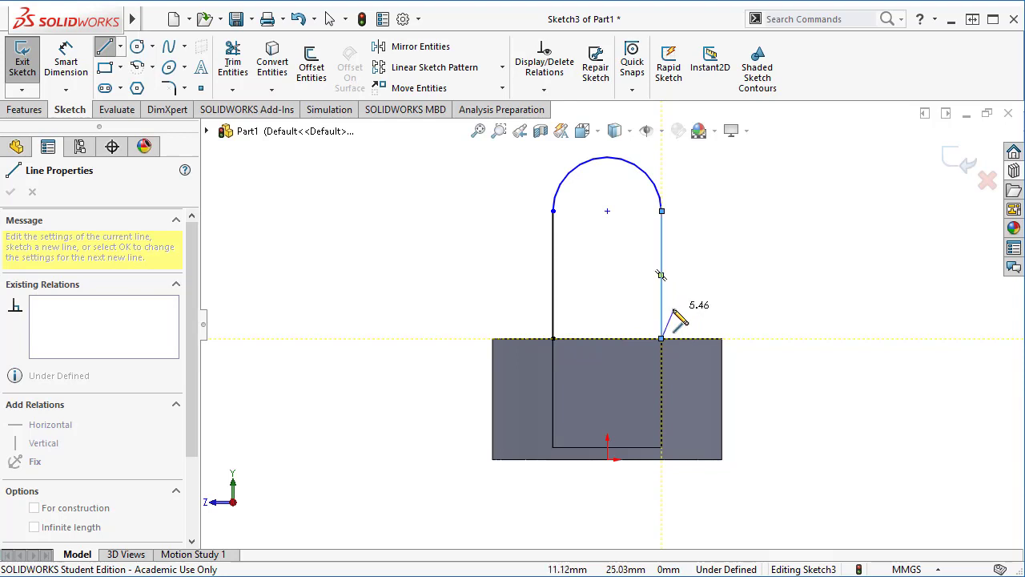
left_click(554, 338)
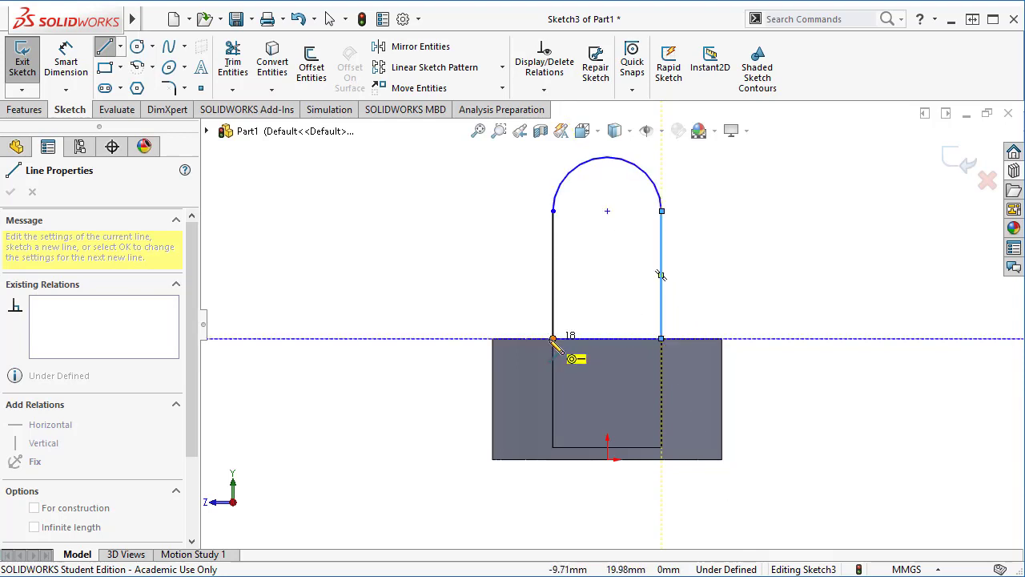
key("Escape")
- Try to dimension the profile's arc with a 9 mm radius
key("ctrl+7")
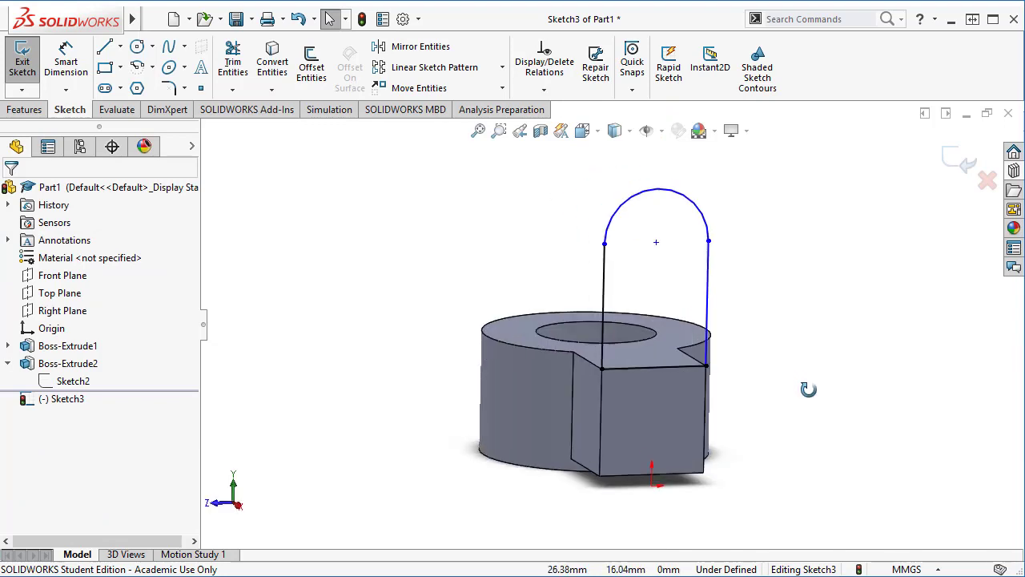
scroll(615, 311, "up", 3)
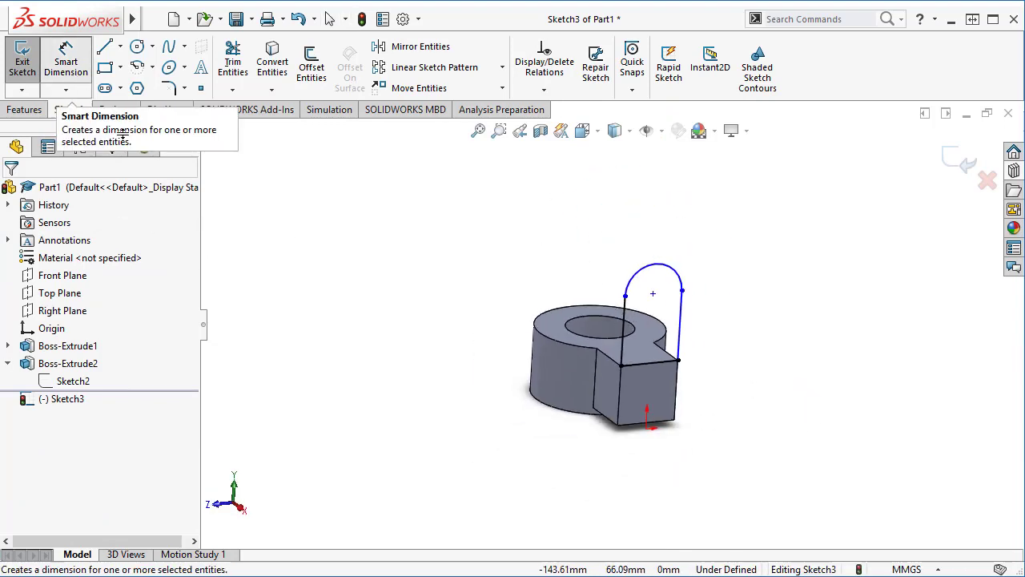
left_click(66, 64)
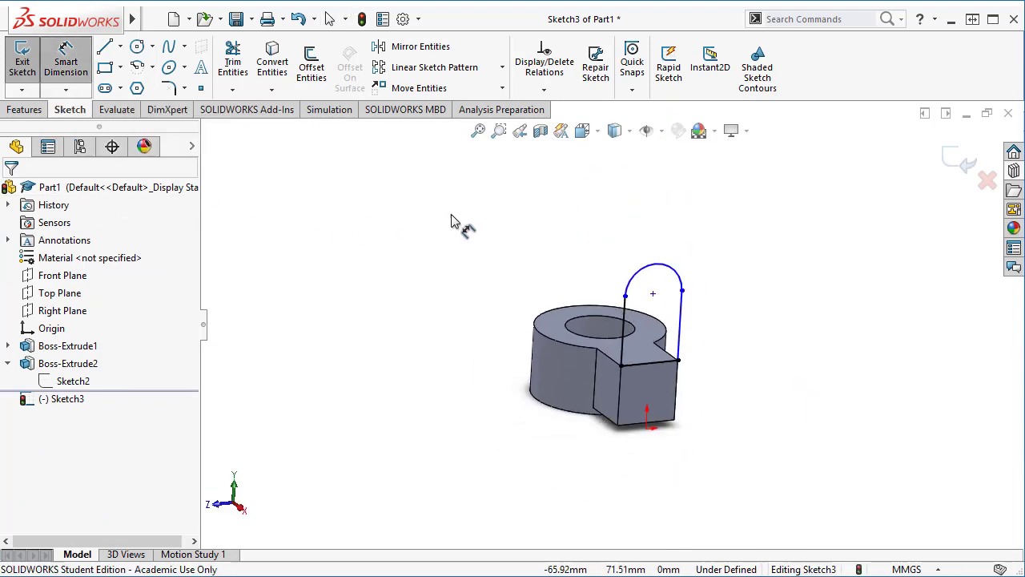
left_click(681, 277)
left_click(729, 240)
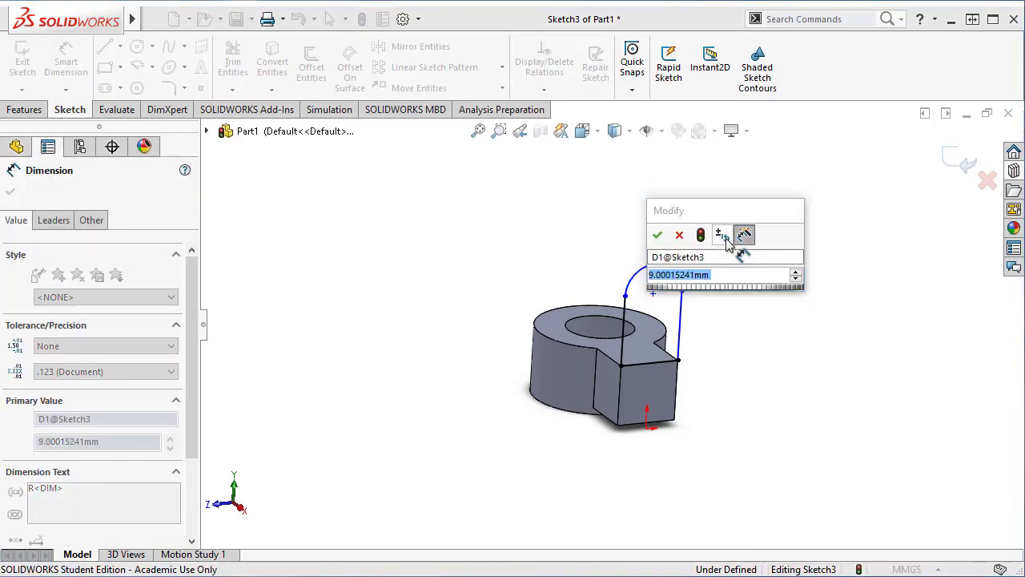
type("9")
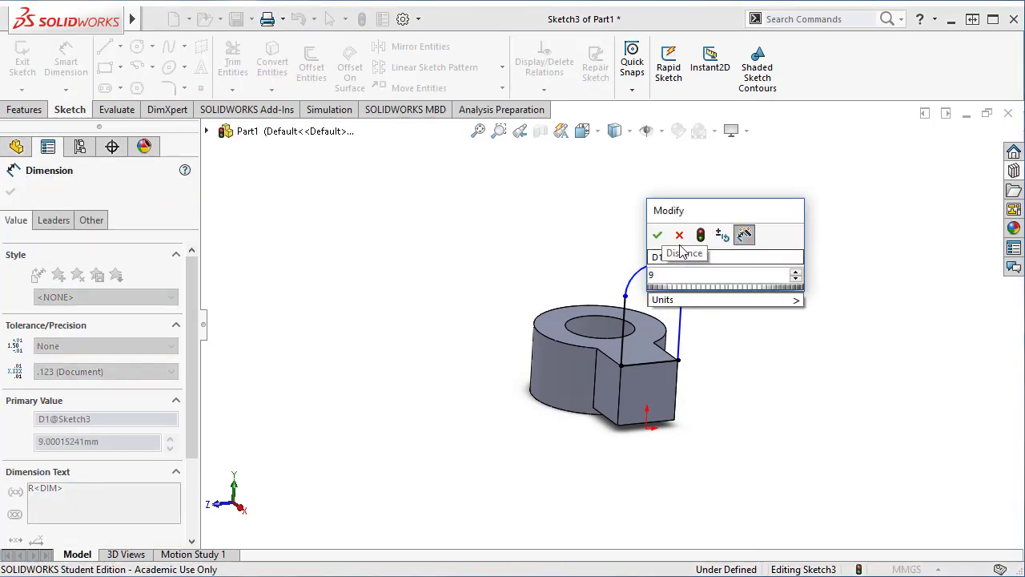
key("Return")
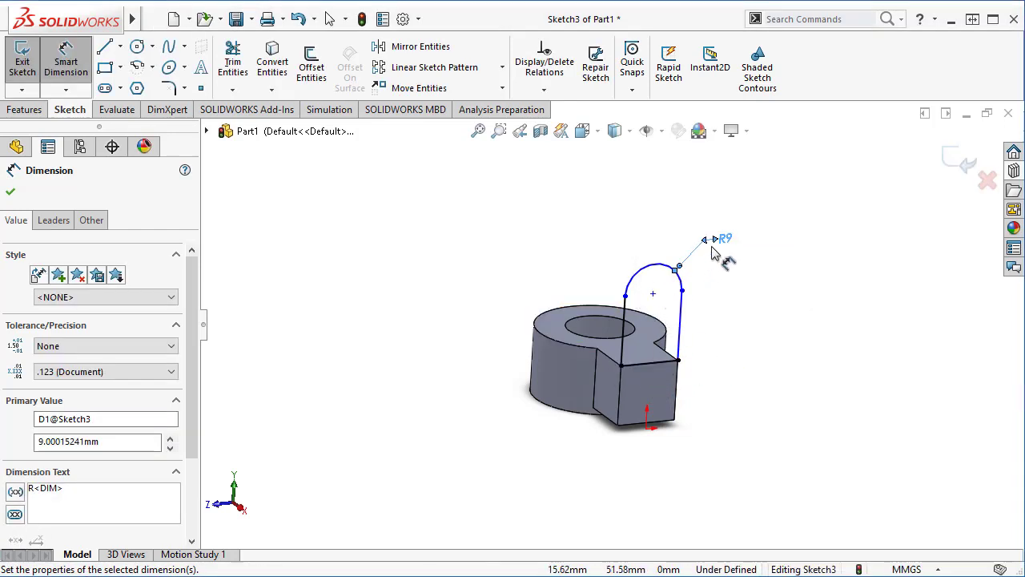
left_click(732, 273)
key("Escape")
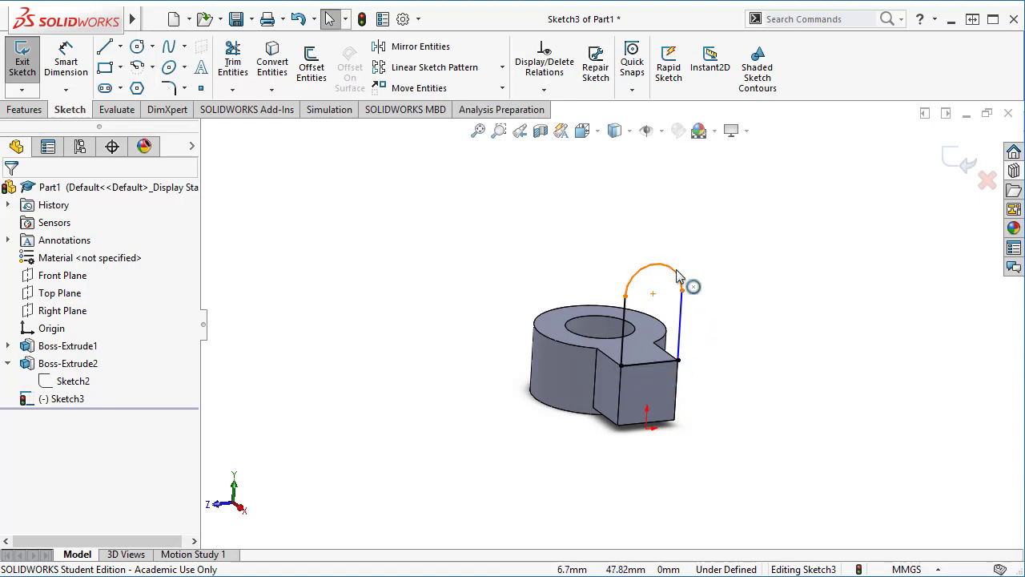
left_click(65, 64)
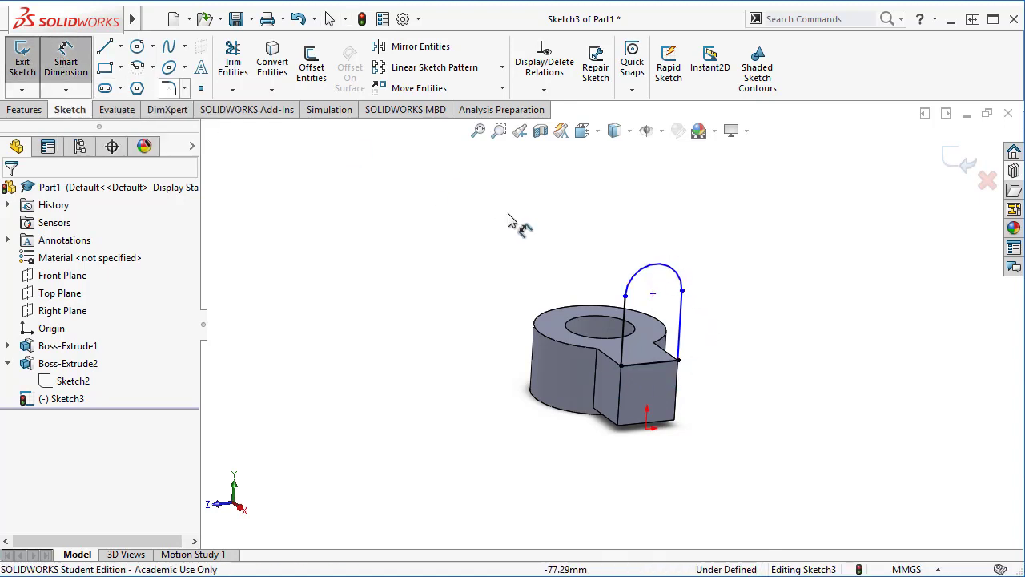
left_click(683, 272)
key("Escape")
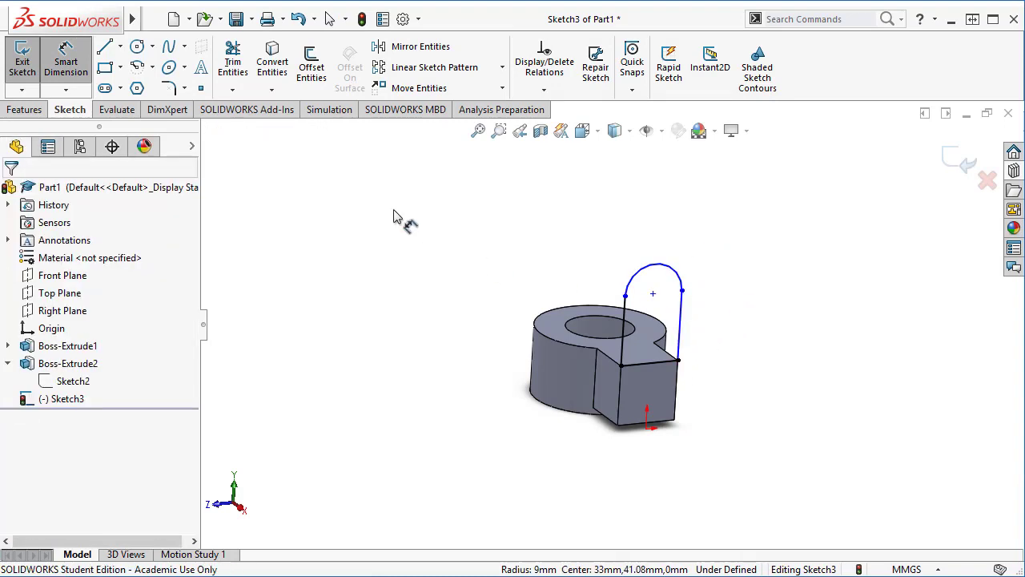
left_click(78, 64)
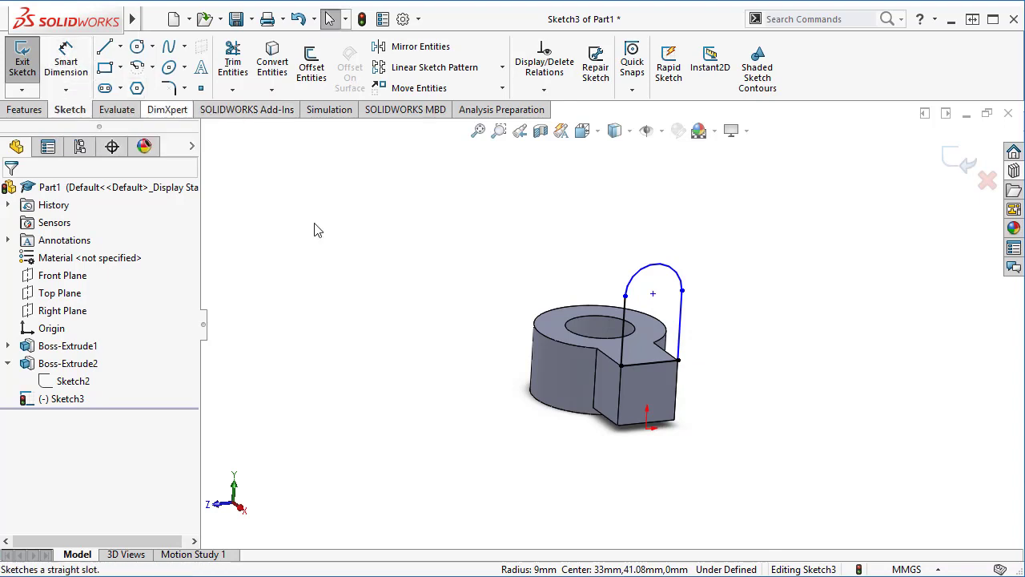
- Add a Vertical relation to the profile's second side line, the one running down from the arc's end
left_click(681, 326)
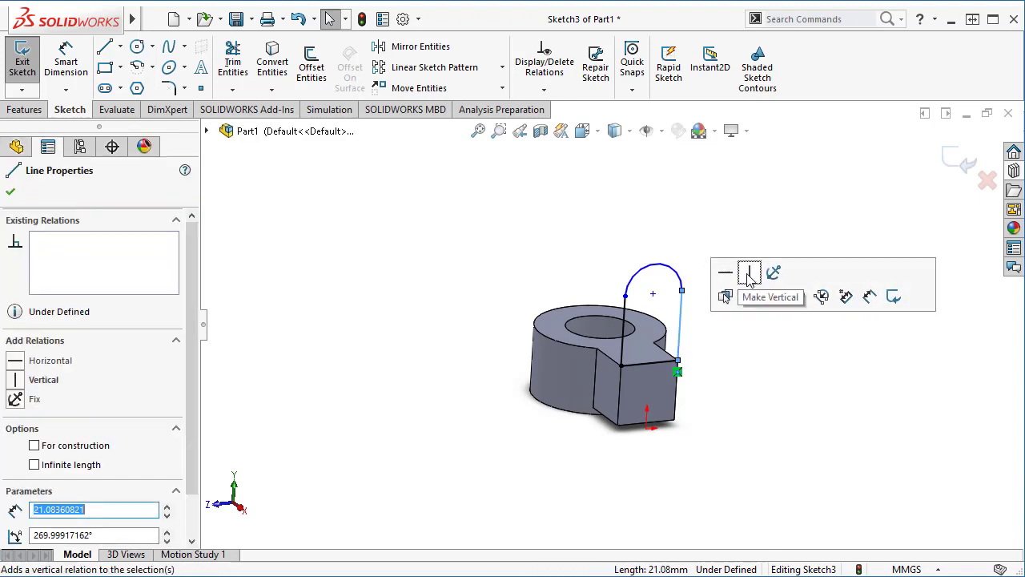
left_click(750, 274)
left_click(749, 360)
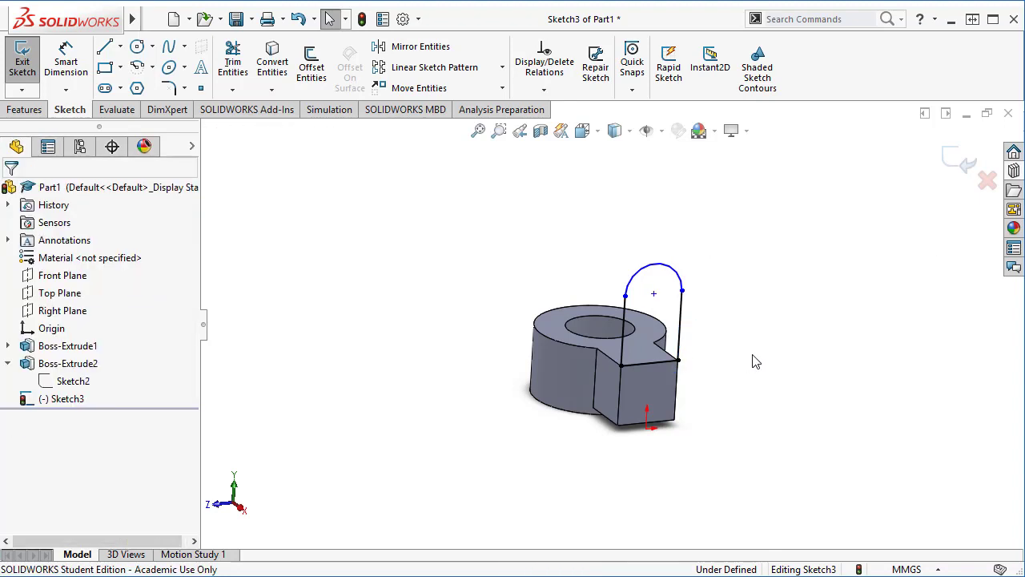
- Turn on the display of sketch relations and add a Tangent relation between the arc and the second side line
left_click(665, 133)
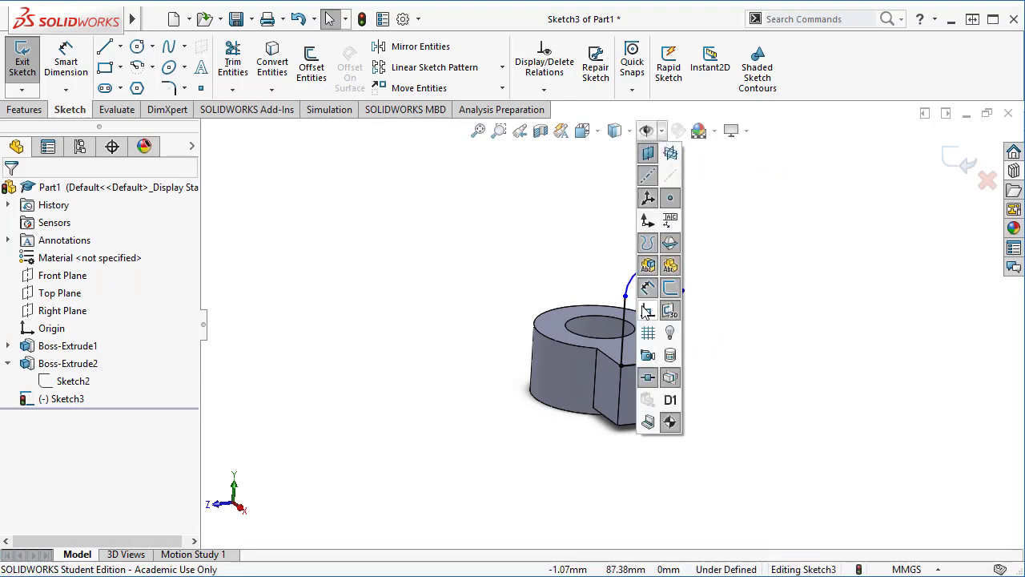
left_click(647, 312)
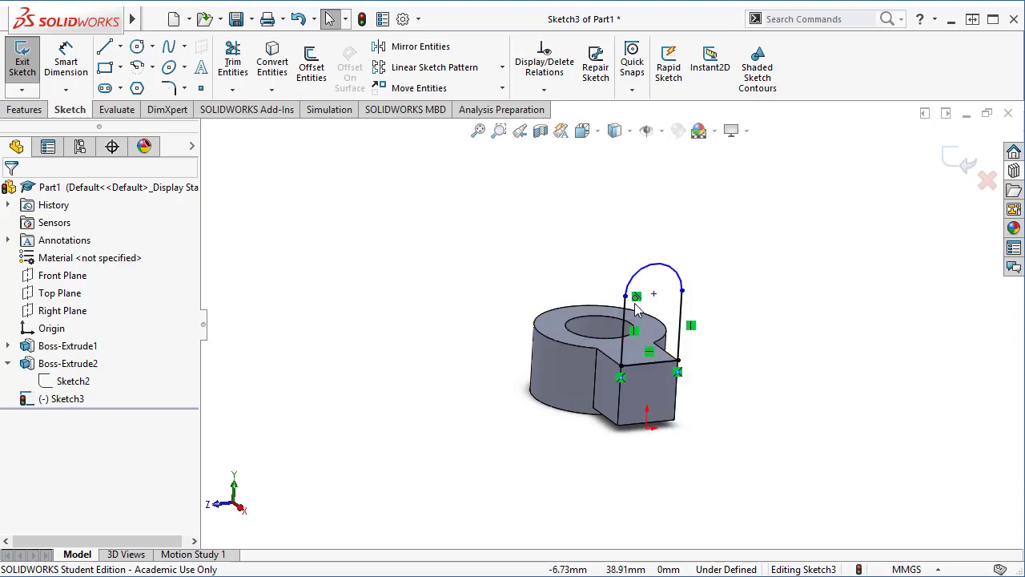
left_click(686, 297)
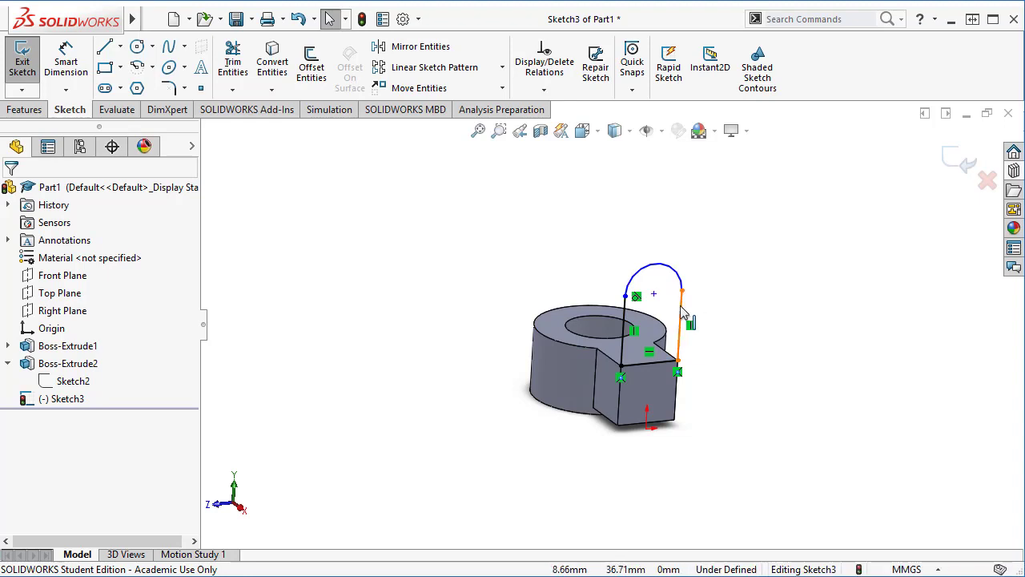
left_click(694, 300, "ctrl")
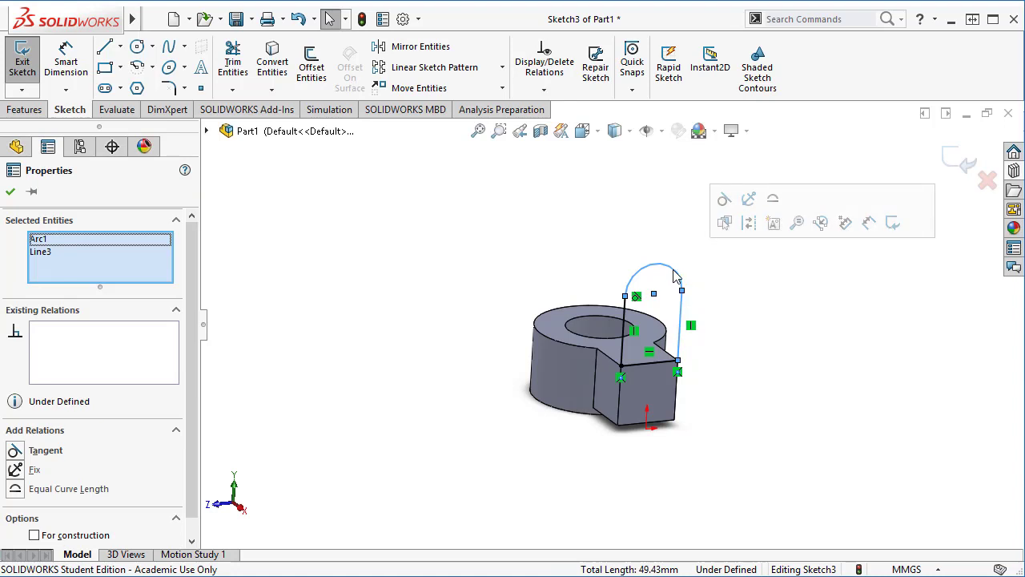
left_click(15, 451)
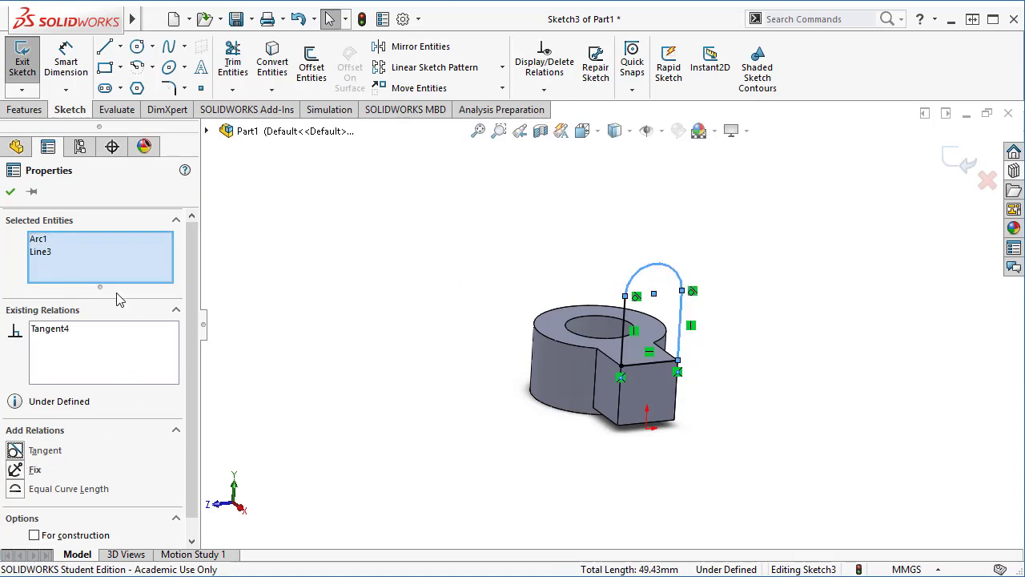
left_click(10, 193)
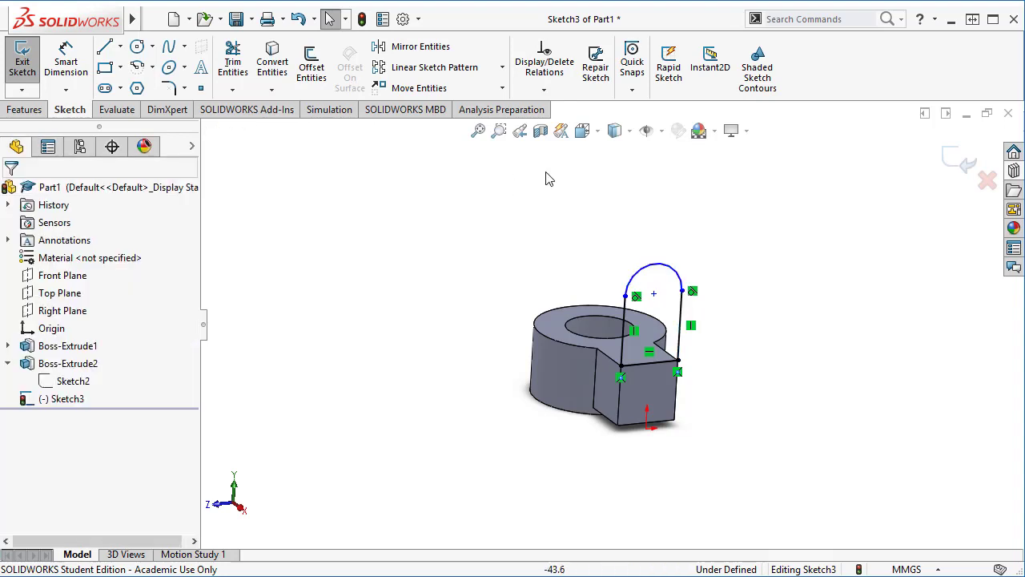
- Try to add a radius dimension to the arc and cancel it instead of making it driven
key("d")
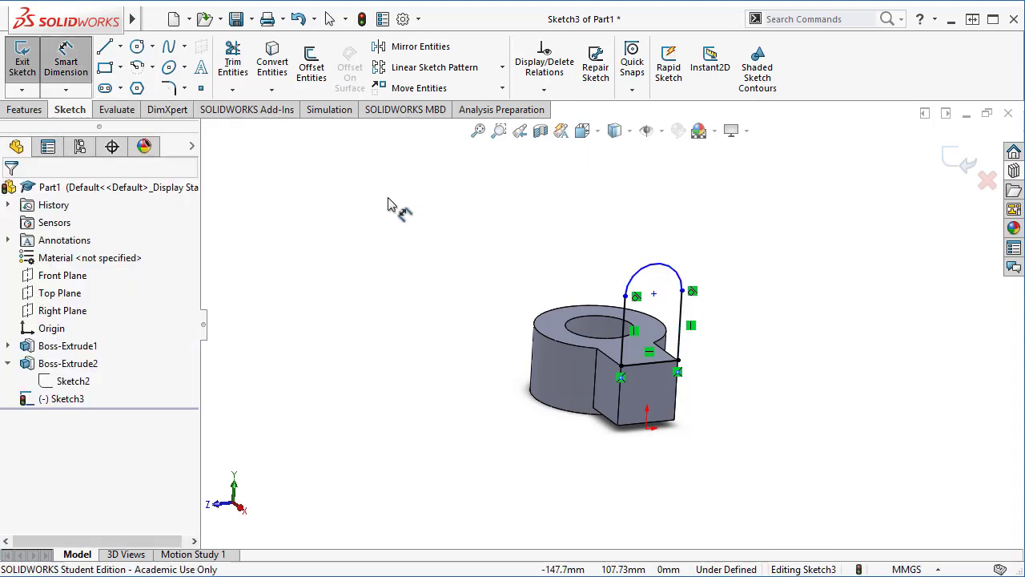
left_click(672, 269)
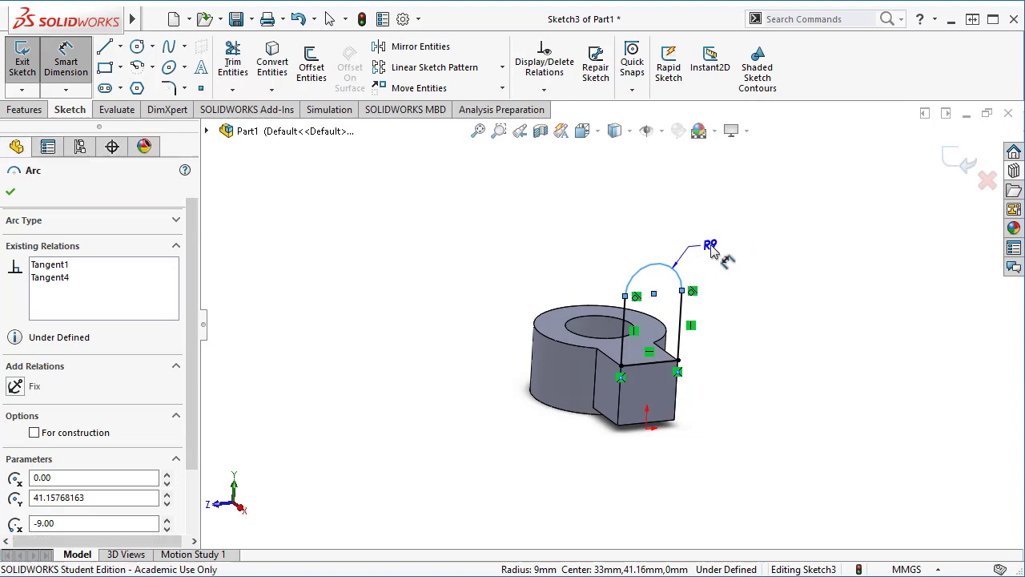
left_click(712, 250)
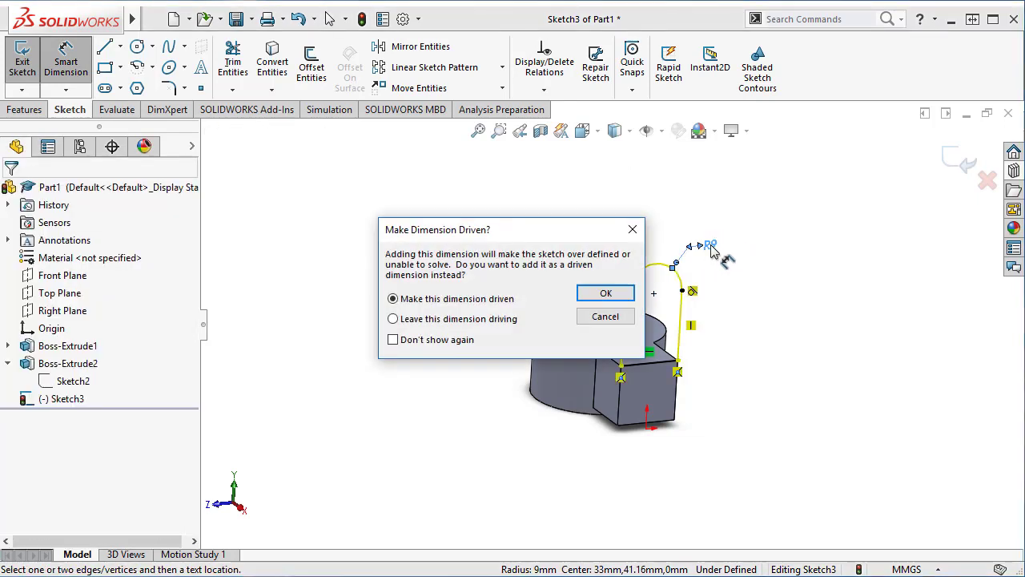
left_click(605, 317)
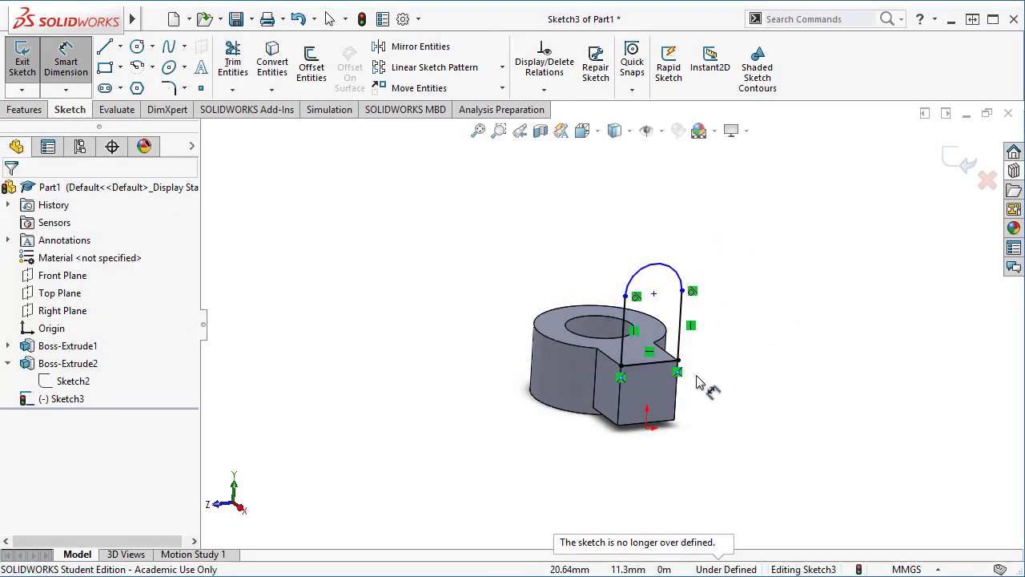
- Dimension the arc's center 41 mm above the ring's bottom edge, viewing the sketch plane face-on
left_click(654, 294)
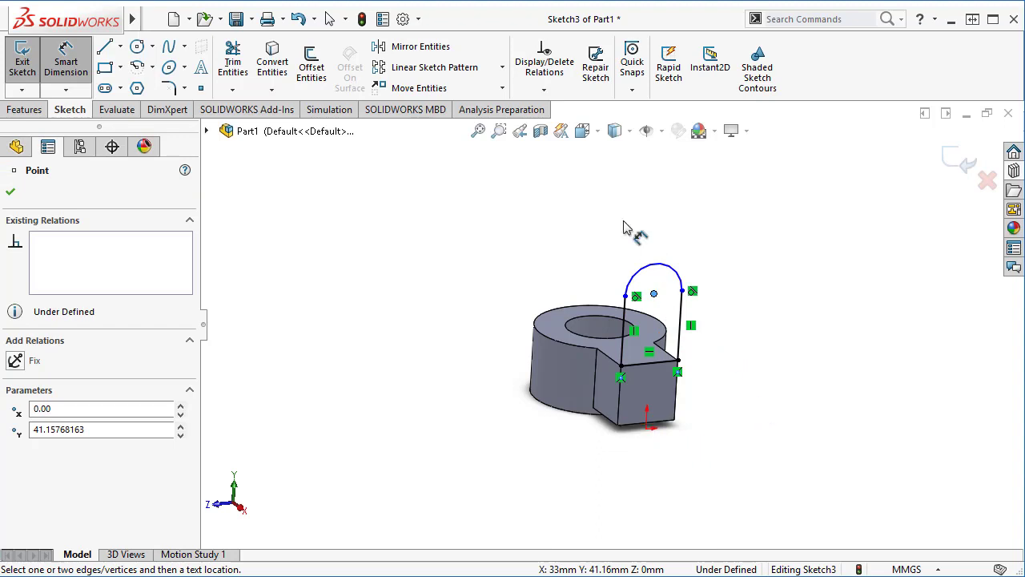
left_click(582, 130)
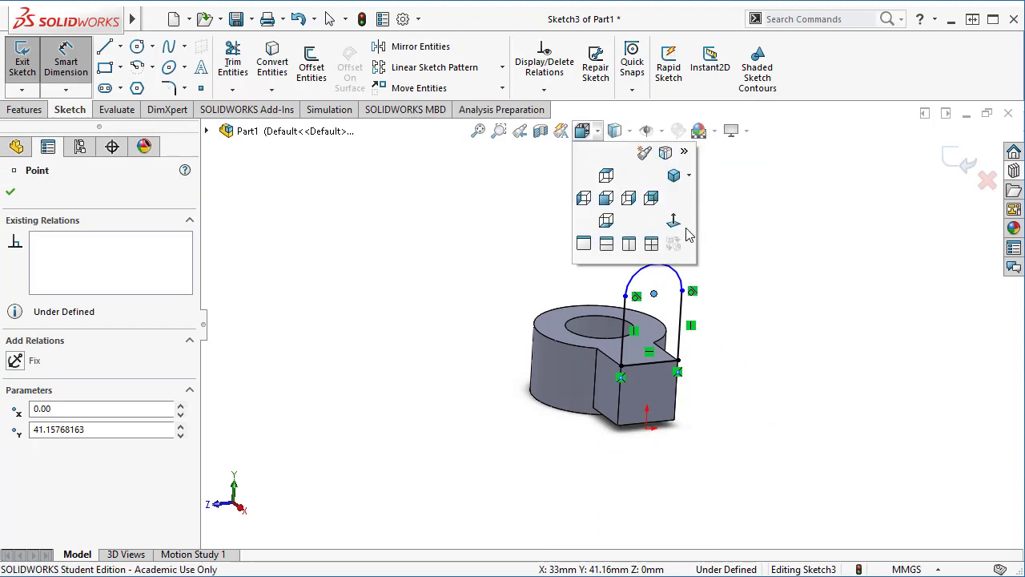
left_click(673, 225)
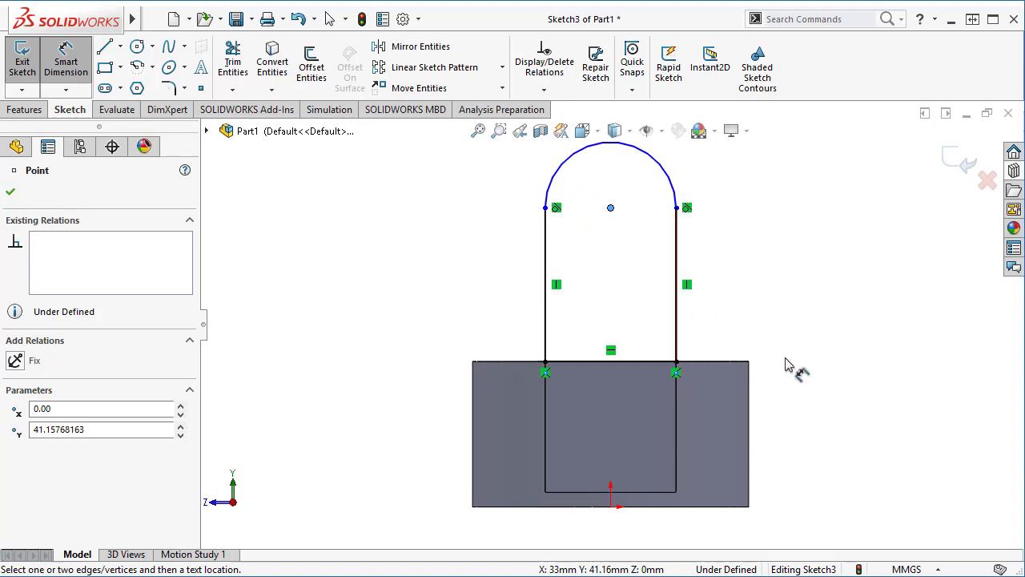
left_click(651, 508)
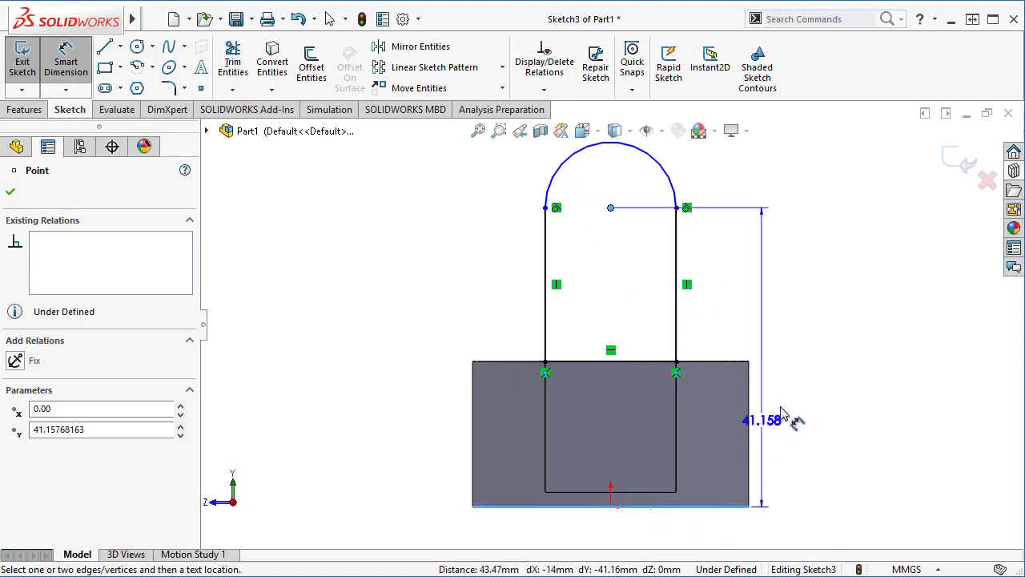
left_click(834, 319)
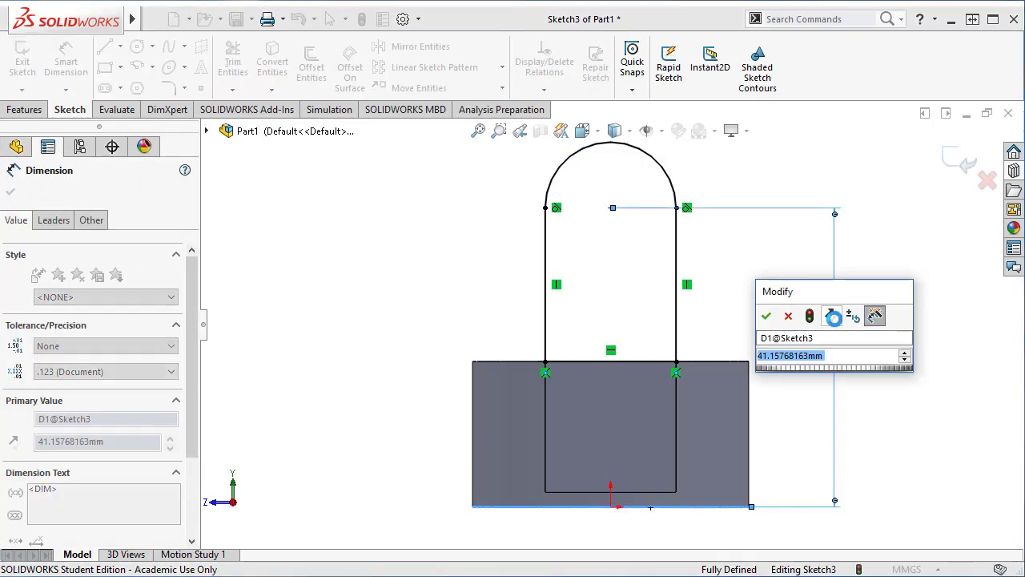
type("41")
key("Return")
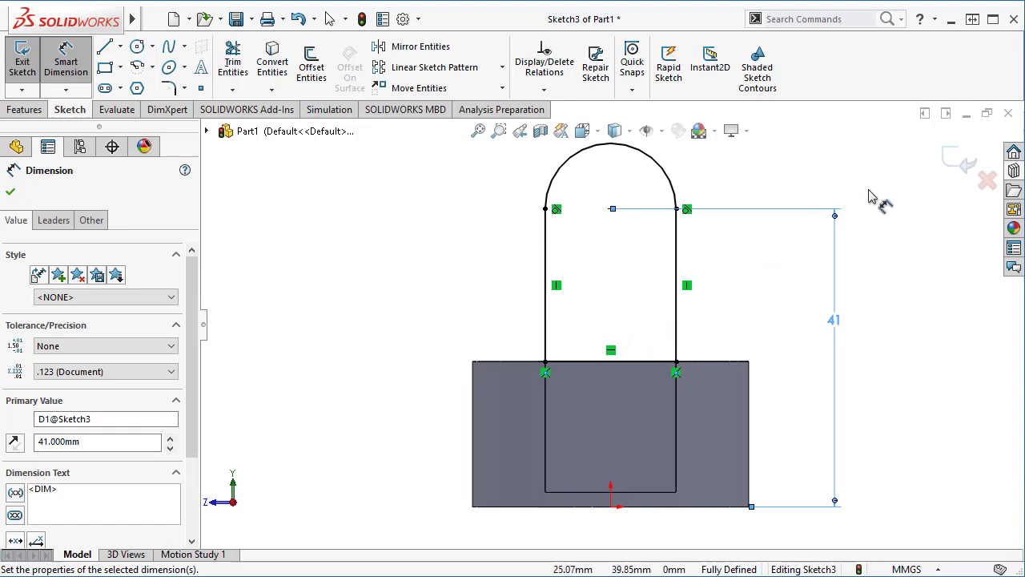
- Extrude the round-topped upright profile 12 mm blind in the reversed direction, toward the ring, merging the result
left_click(24, 110)
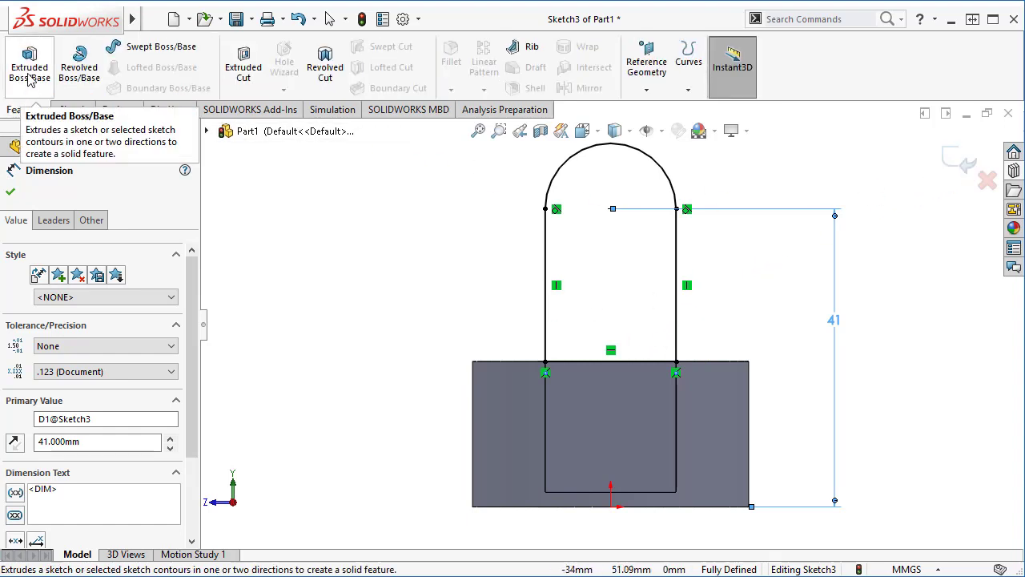
left_click(29, 65)
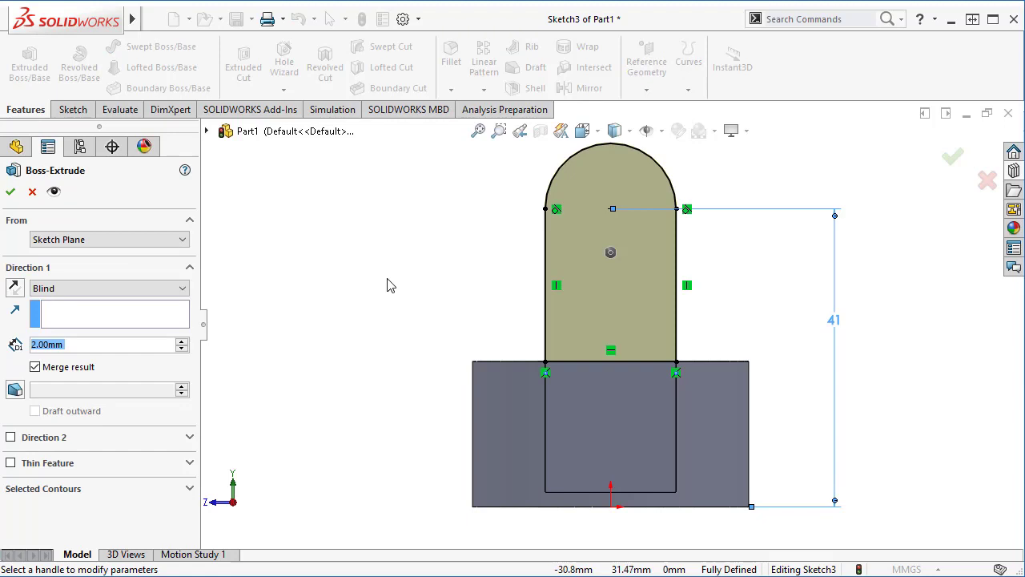
left_click(14, 290)
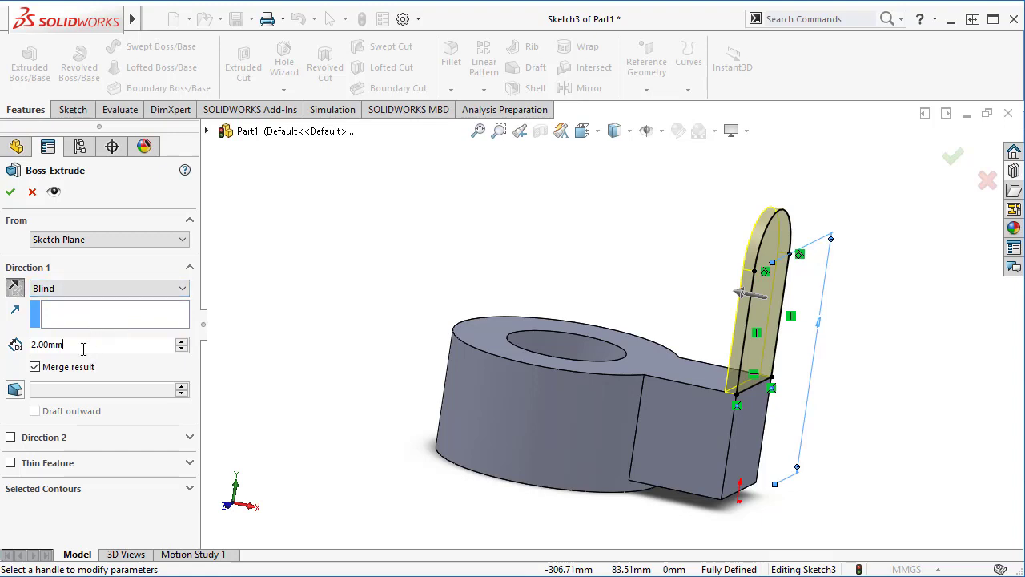
type("12")
key("Return")
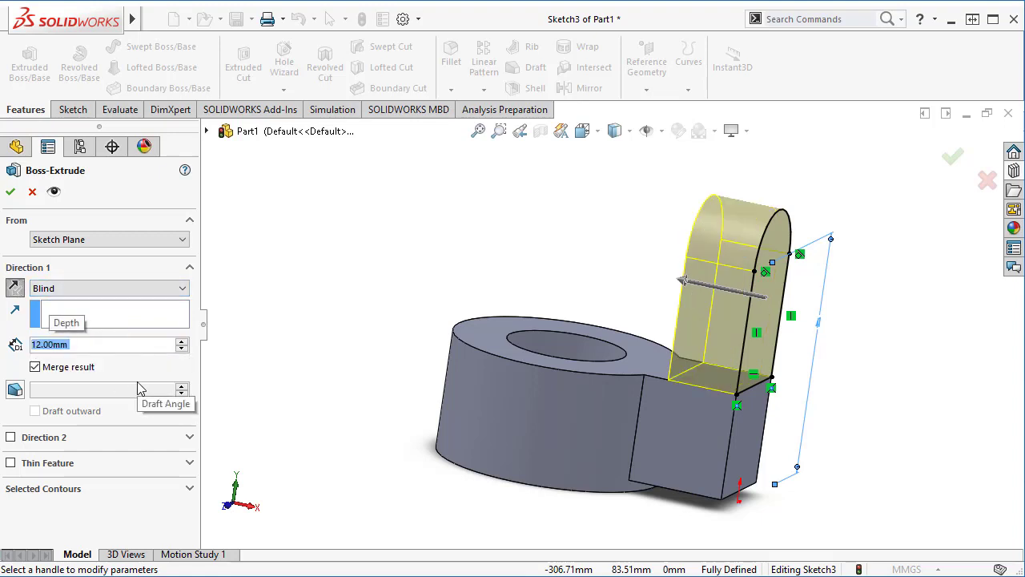
left_click(10, 192)
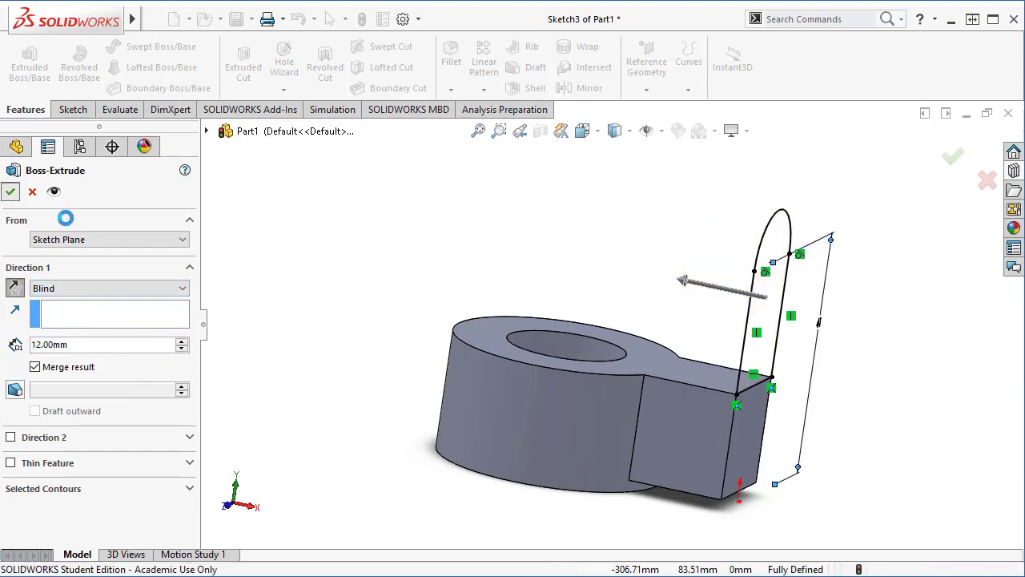
left_click(419, 350)
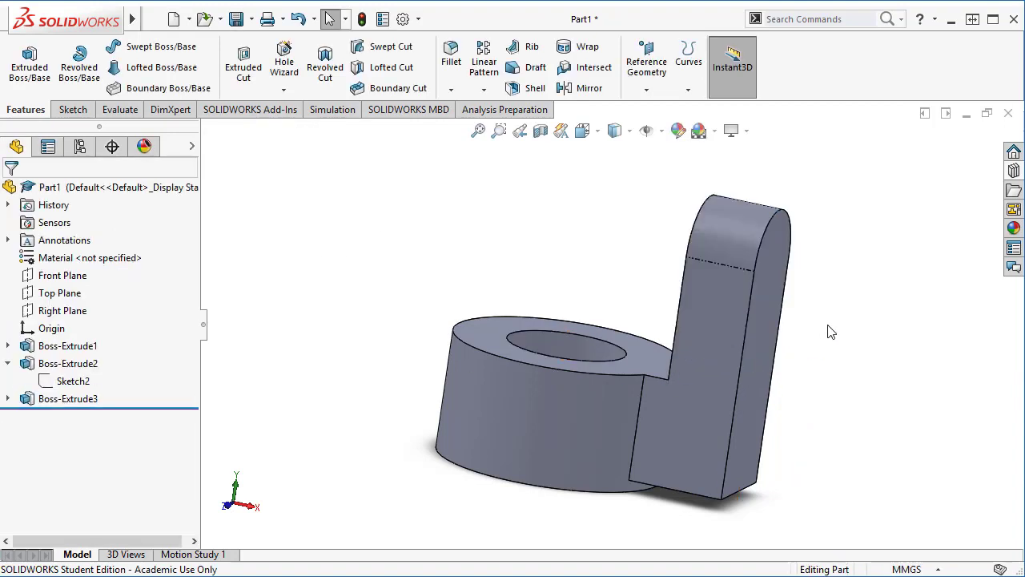
- Reopen the upright's profile sketch and draw a circle about 10.4 mm in diameter centred on the top arc's center
middle_click_drag(793, 348, 769, 328)
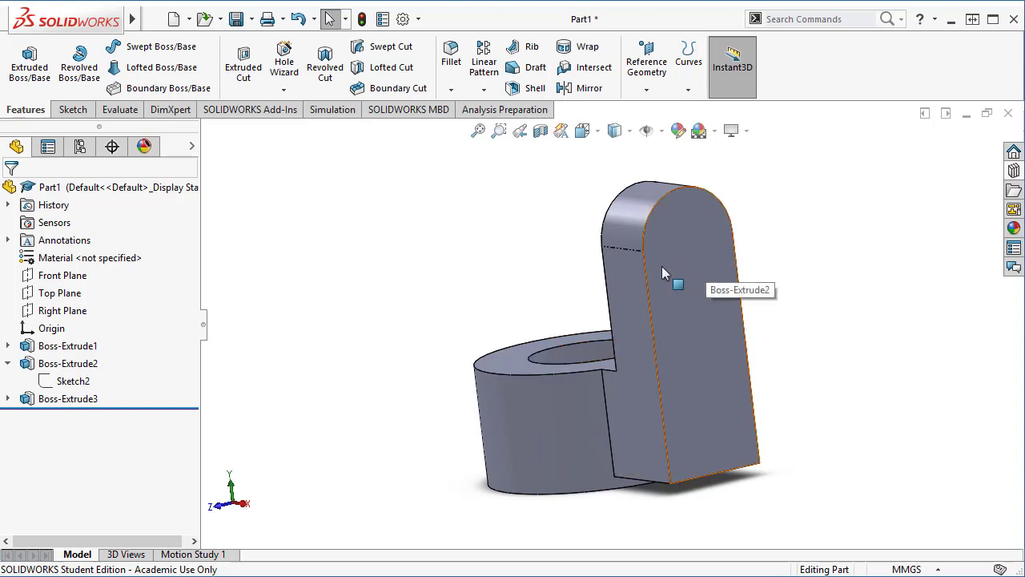
left_click(7, 399)
right_click(72, 418)
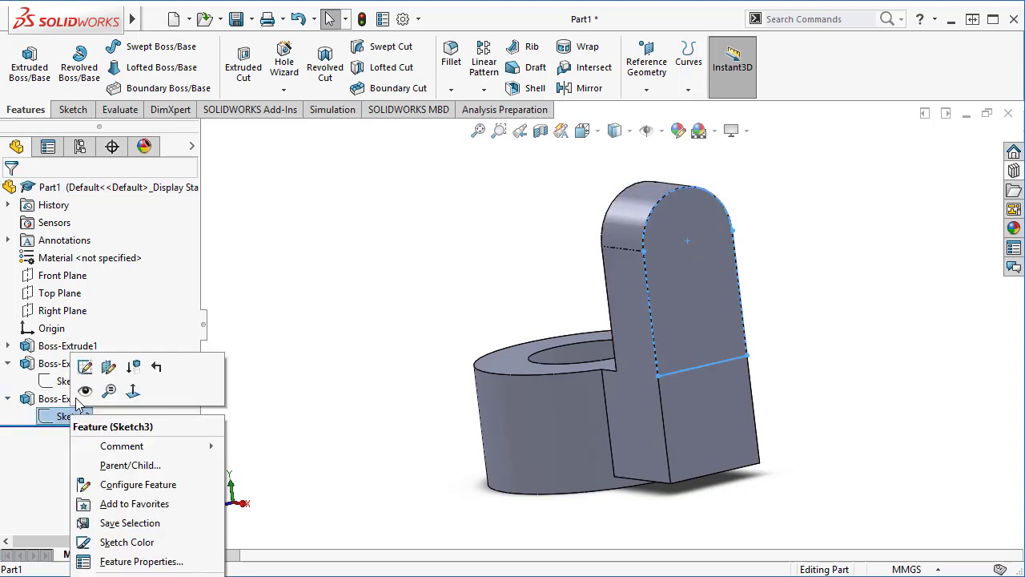
left_click(86, 377)
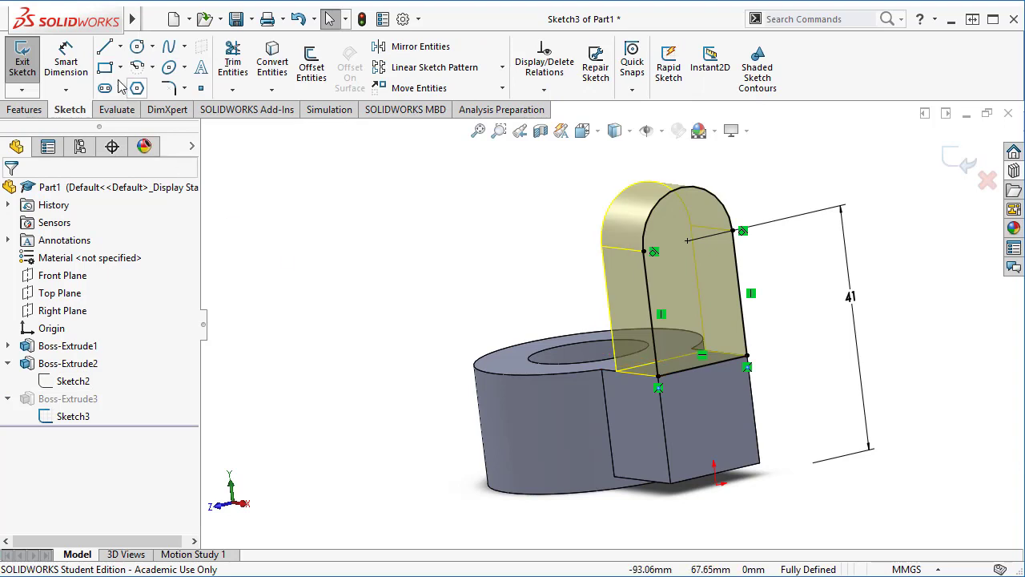
left_click(137, 46)
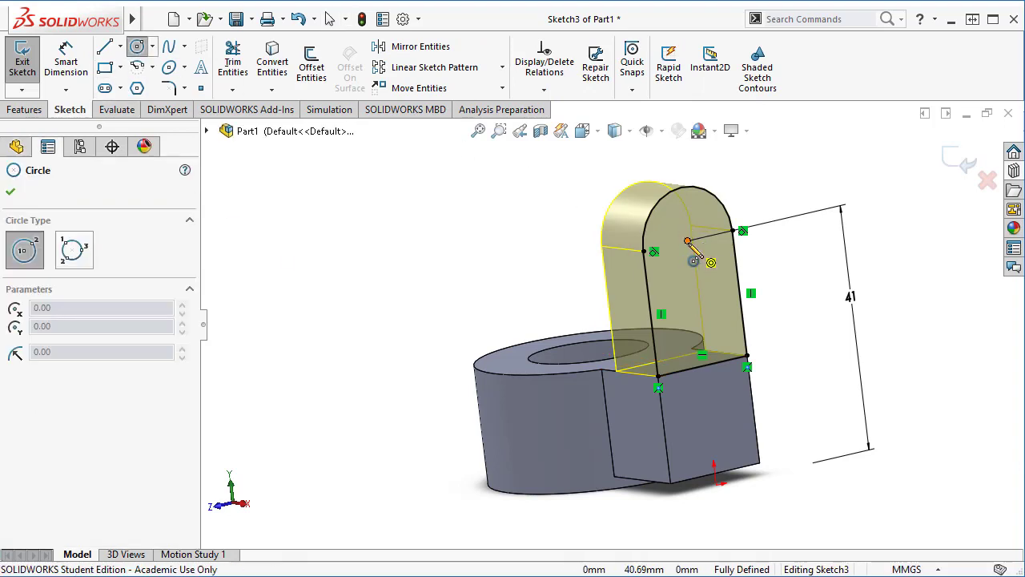
left_click(687, 241)
left_click(713, 235)
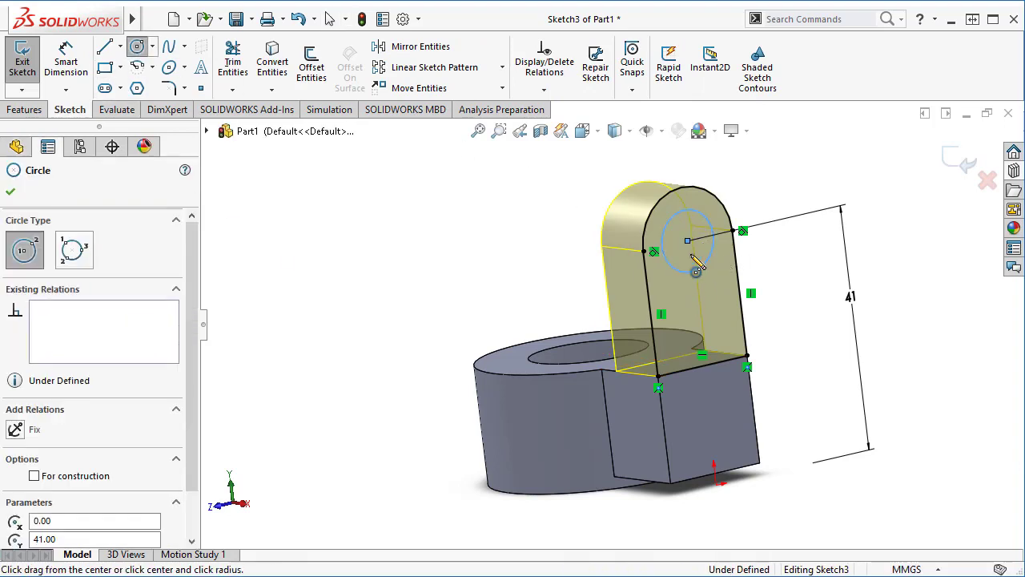
- Dimension the circle's diameter as 10 mm and exit the sketch to rebuild the upright with the hole
left_click(70, 65)
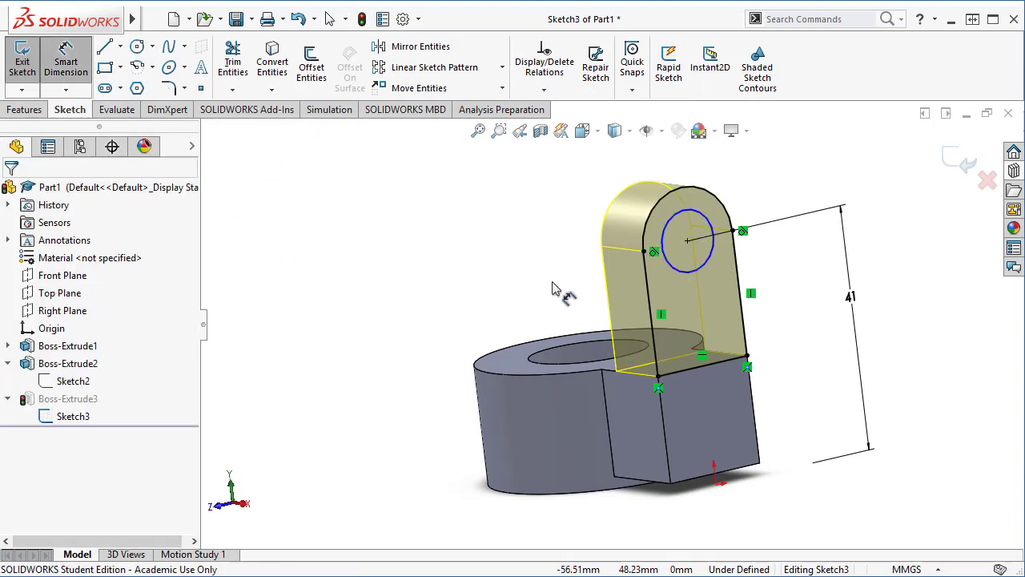
left_click(673, 223)
left_click(585, 190)
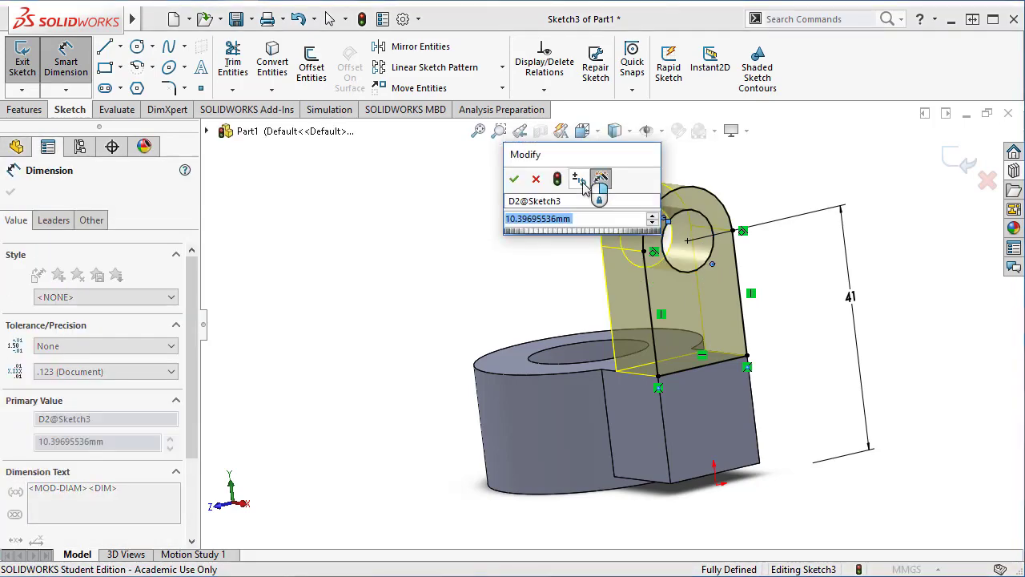
type("10")
key("Return")
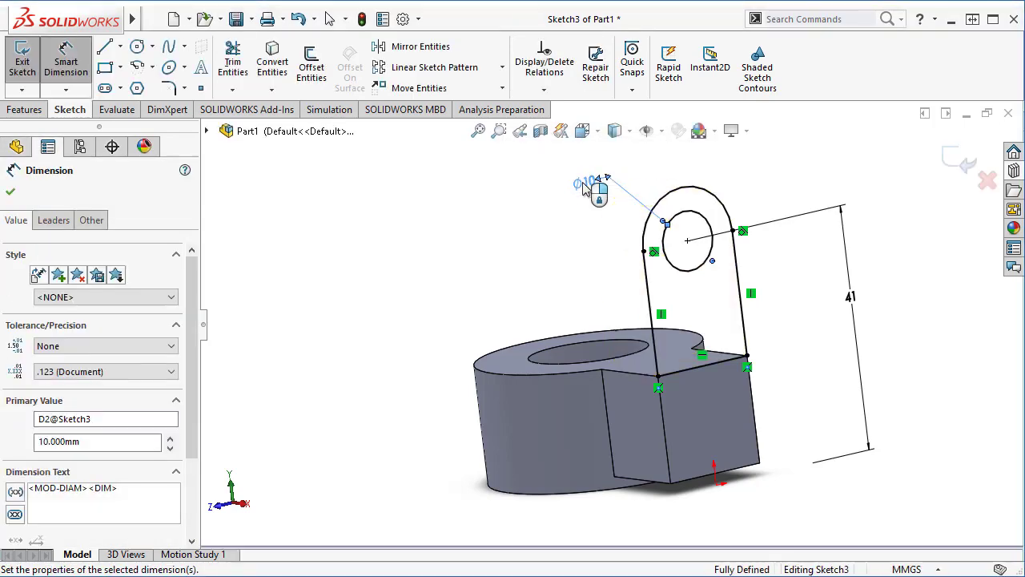
left_click(953, 163)
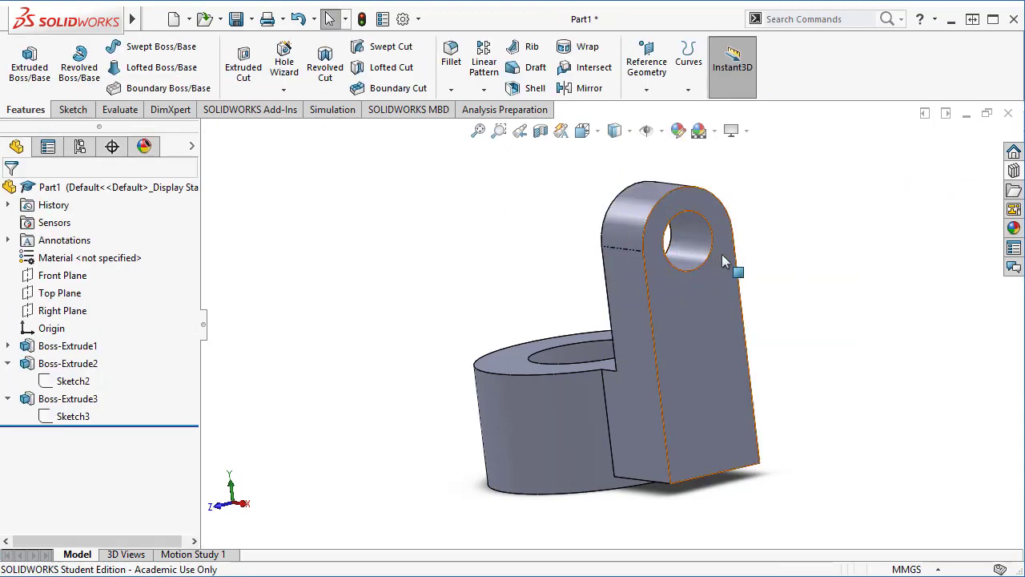
- Mirror the side arm and the upright (Boss-Extrude2 and Boss-Extrude3) about the Right Plane
middle_click_drag(825, 317, 852, 353)
scroll(823, 360, "down", 2)
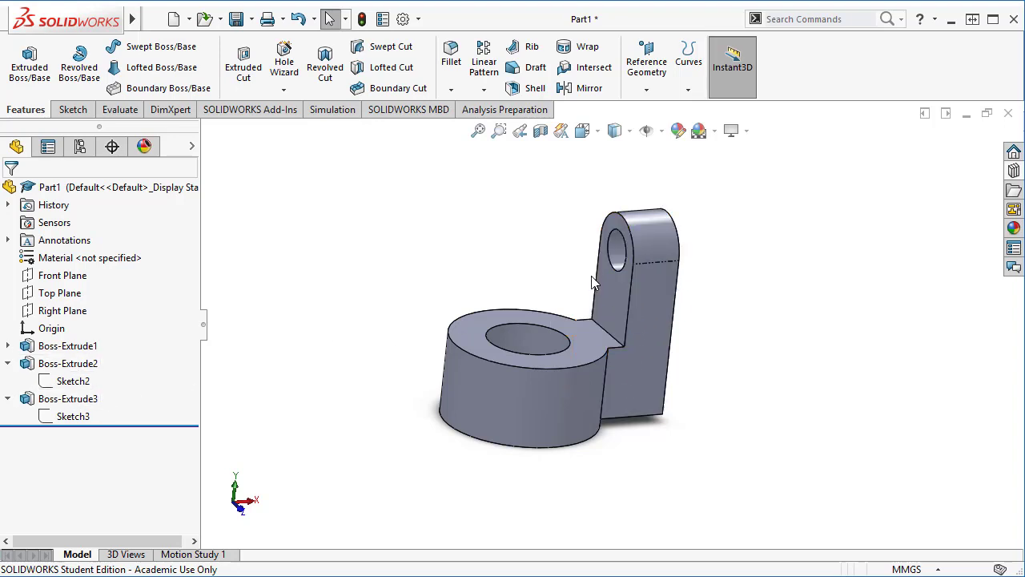
left_click(64, 312)
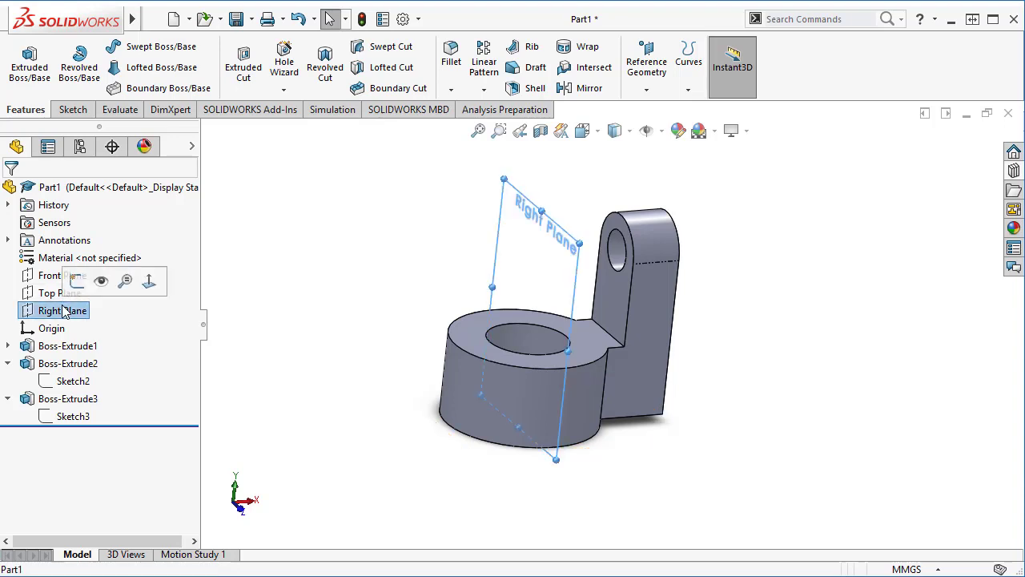
left_click(320, 286)
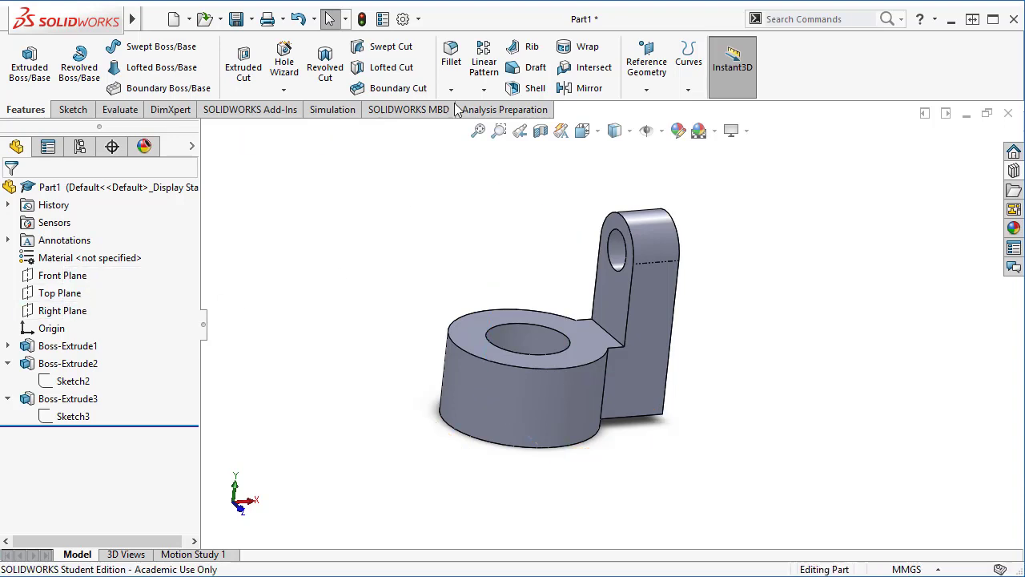
left_click(574, 93)
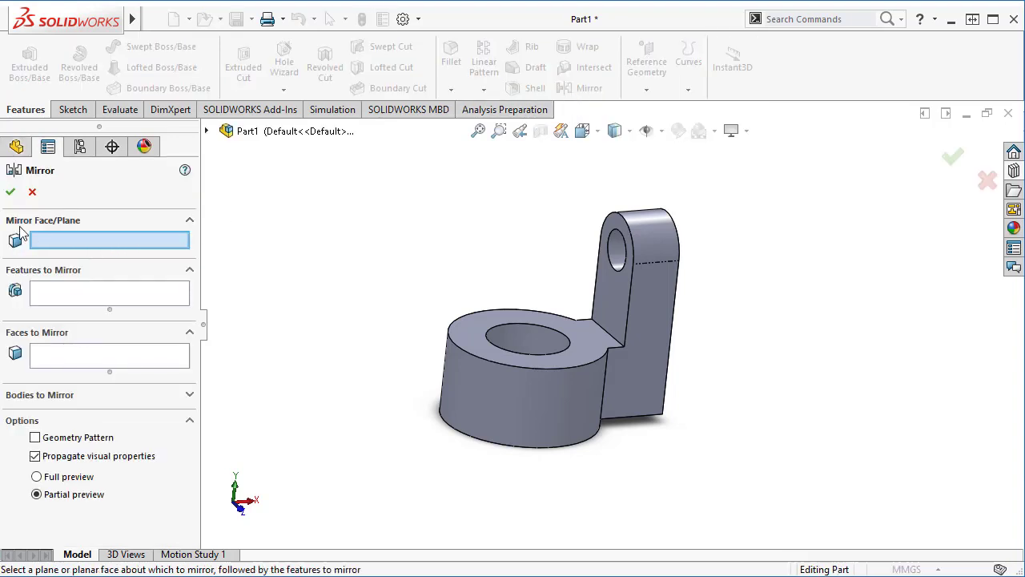
left_click(207, 131)
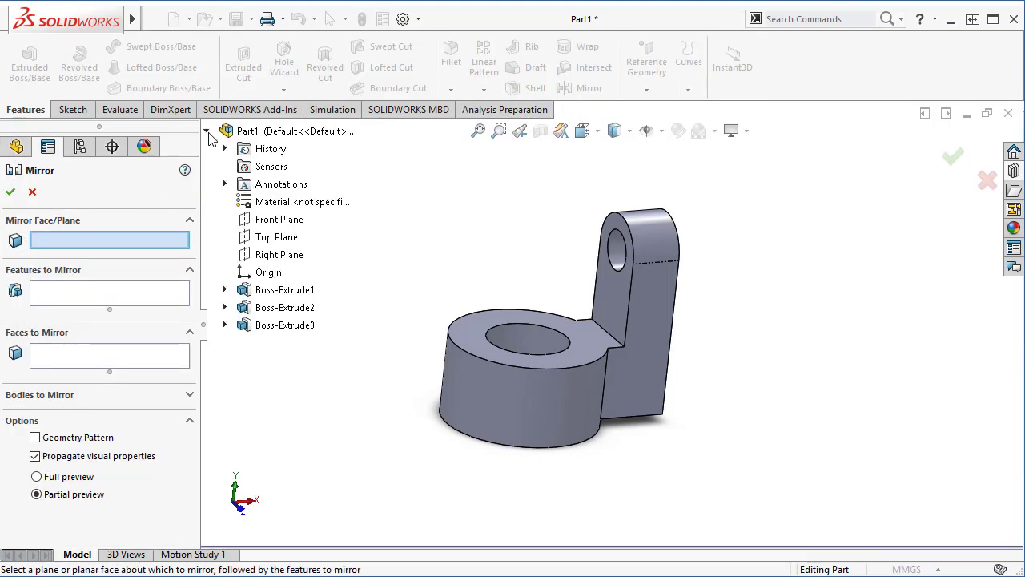
left_click(267, 255)
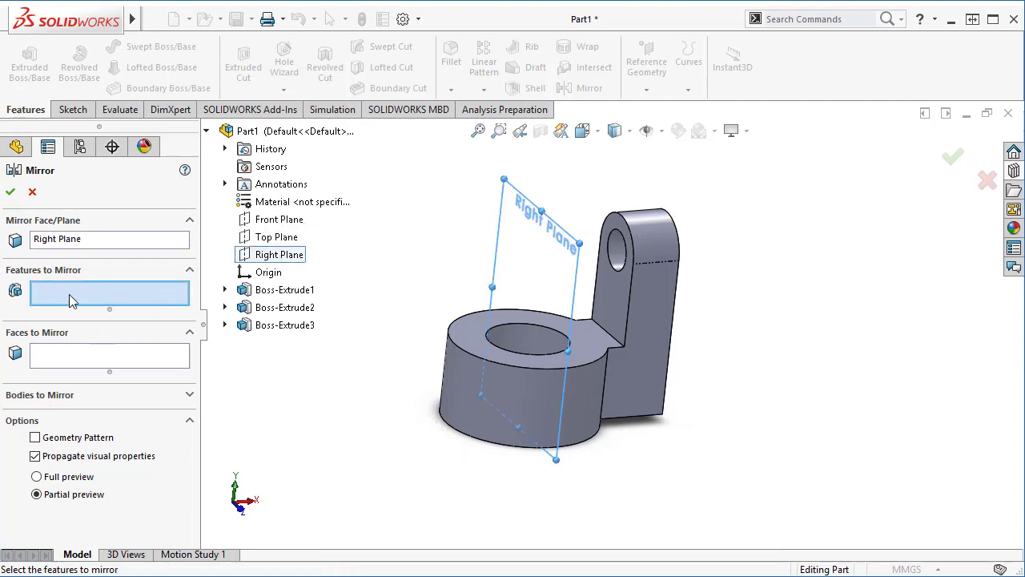
left_click(272, 309)
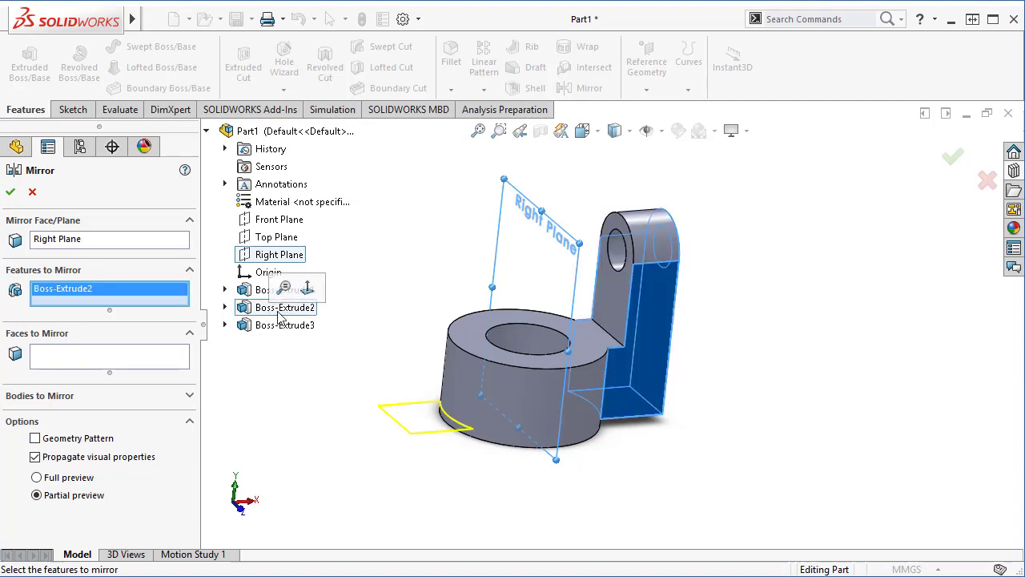
left_click(286, 326)
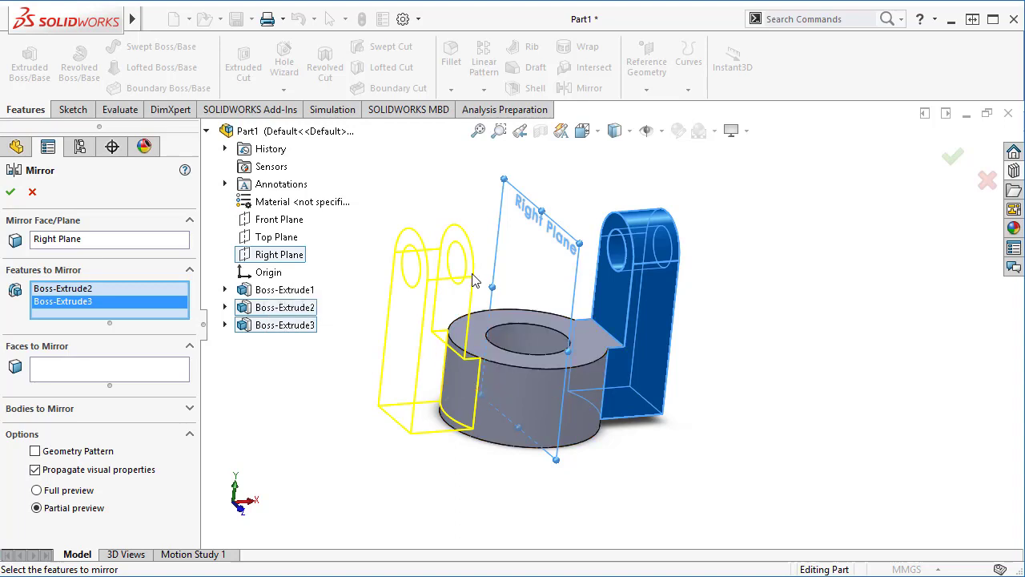
left_click(10, 193)
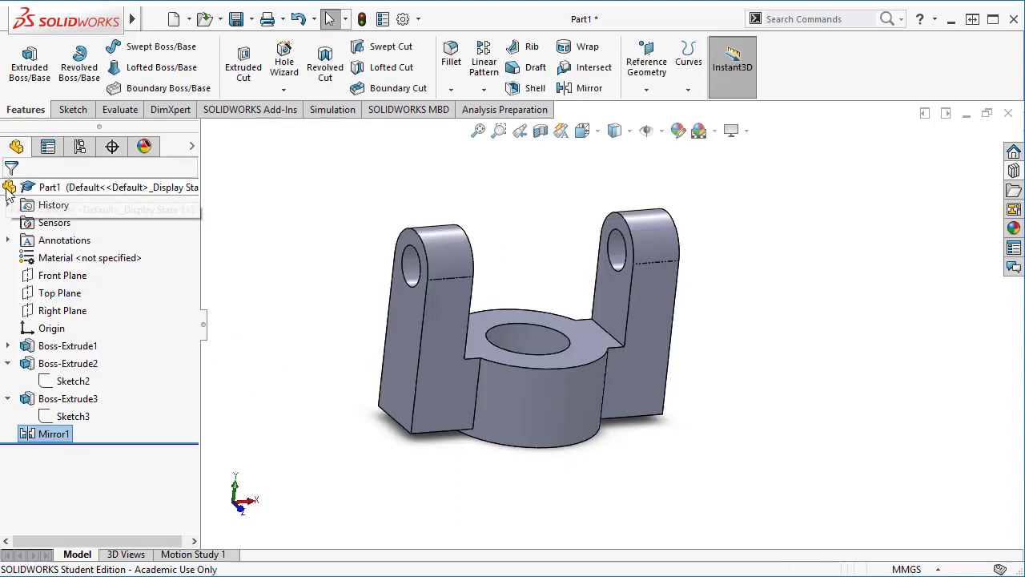
left_click(227, 287)
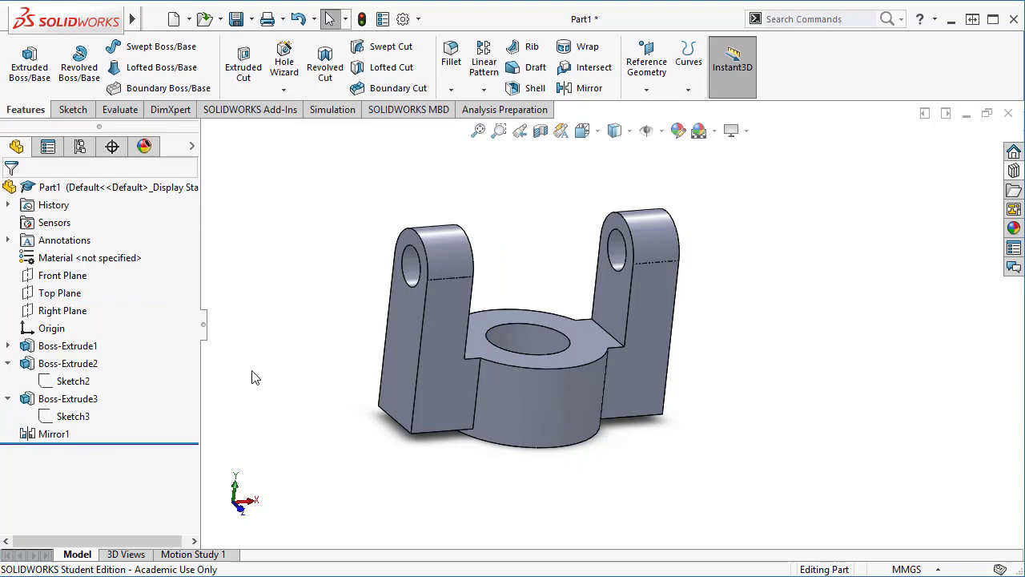
- Start a sketch on the Front Plane and orient the view normal to it
scroll(458, 430, "up", 8)
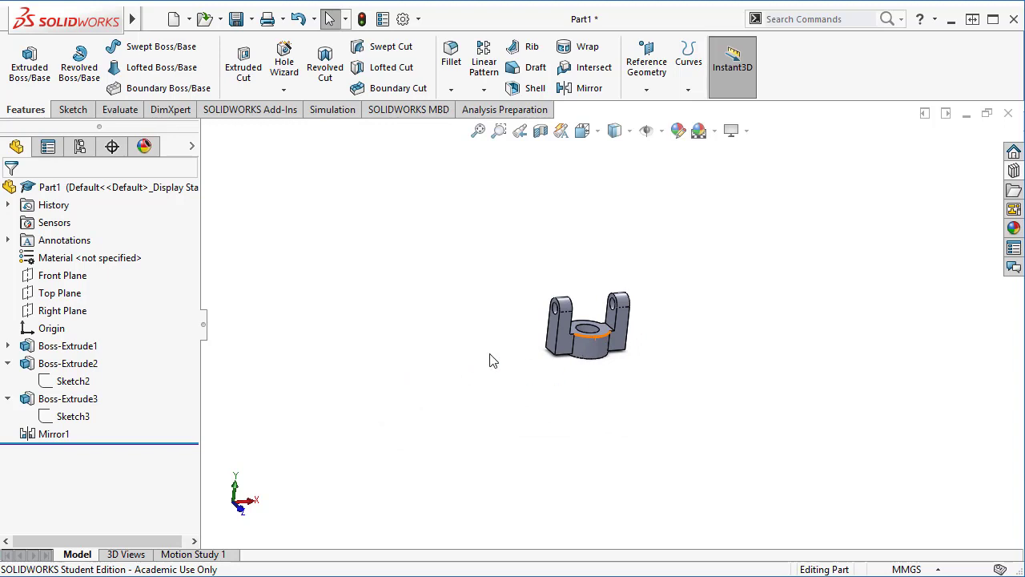
scroll(593, 347, "down", 8)
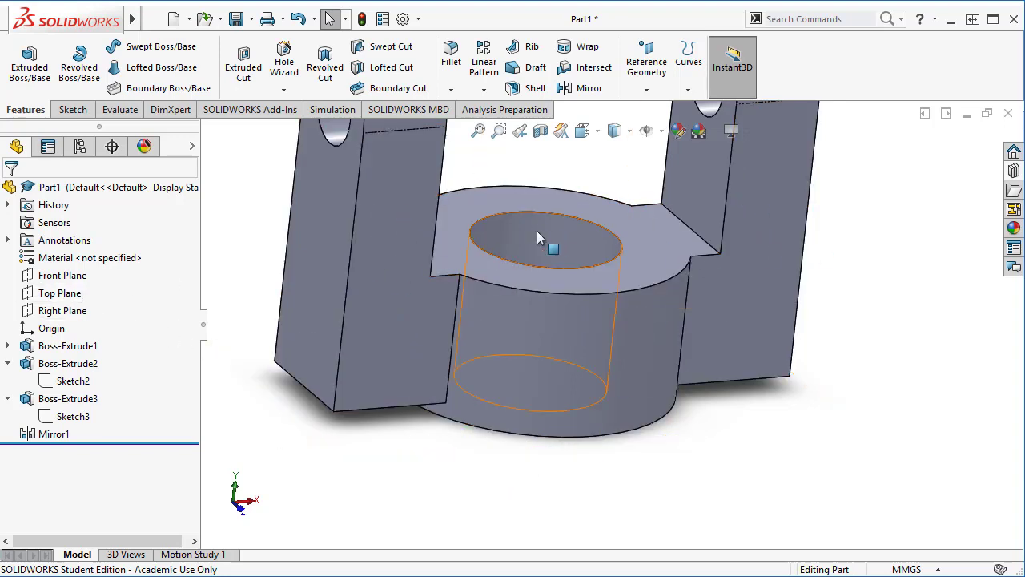
left_click(63, 275)
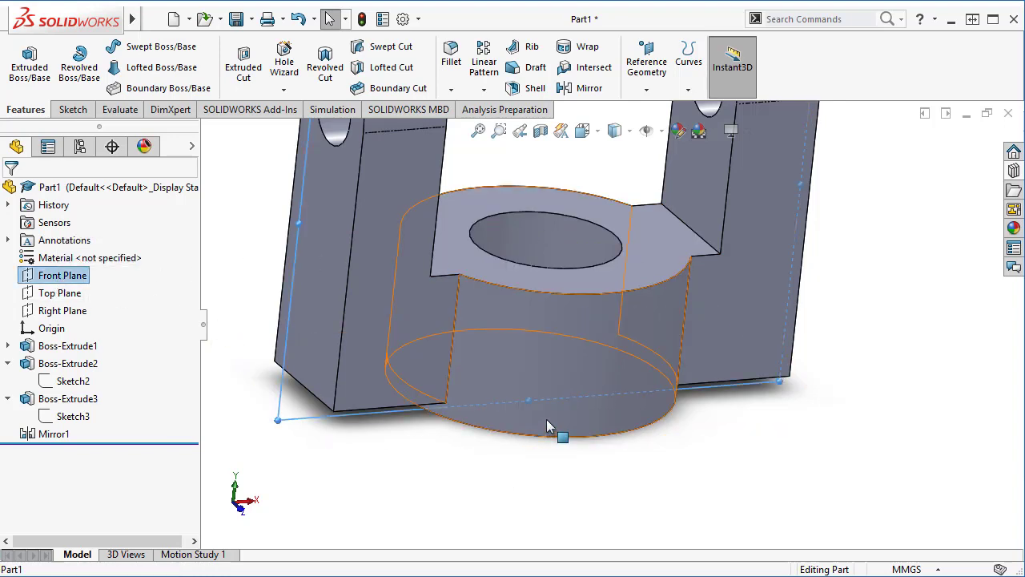
scroll(565, 404, "up", 2)
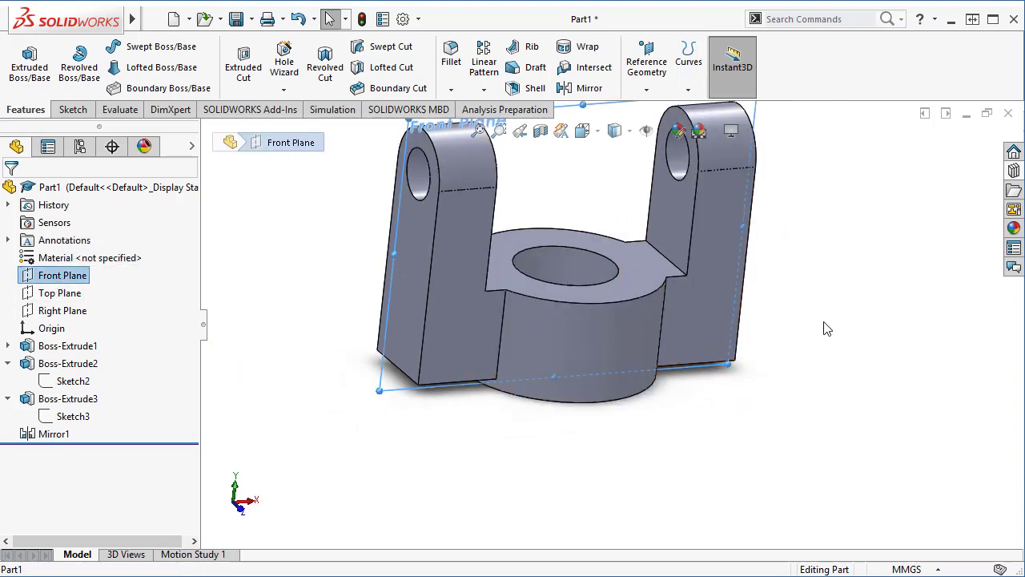
middle_click_drag(827, 326, 801, 435)
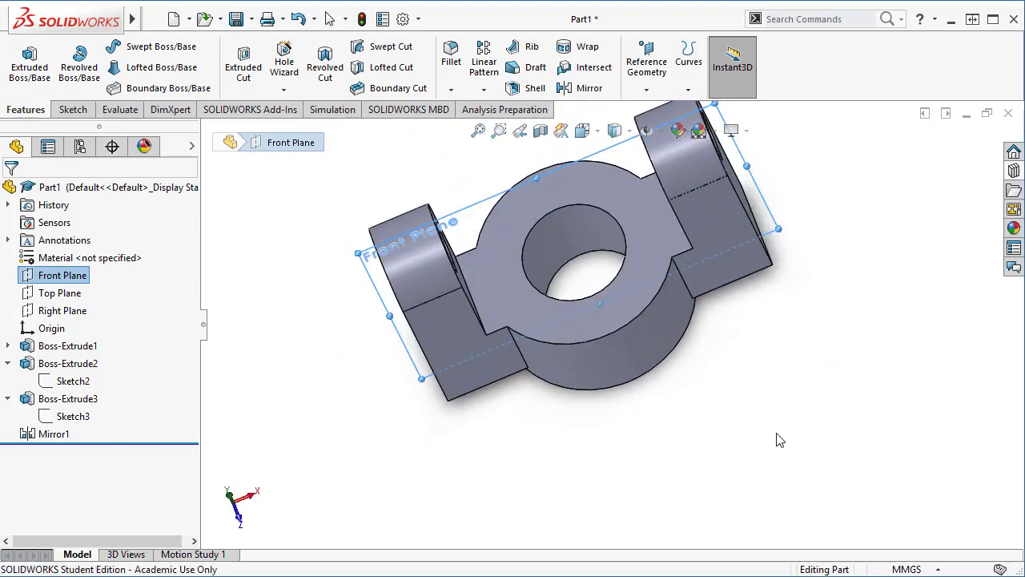
scroll(587, 312, "up", 3)
scroll(587, 314, "down", 3)
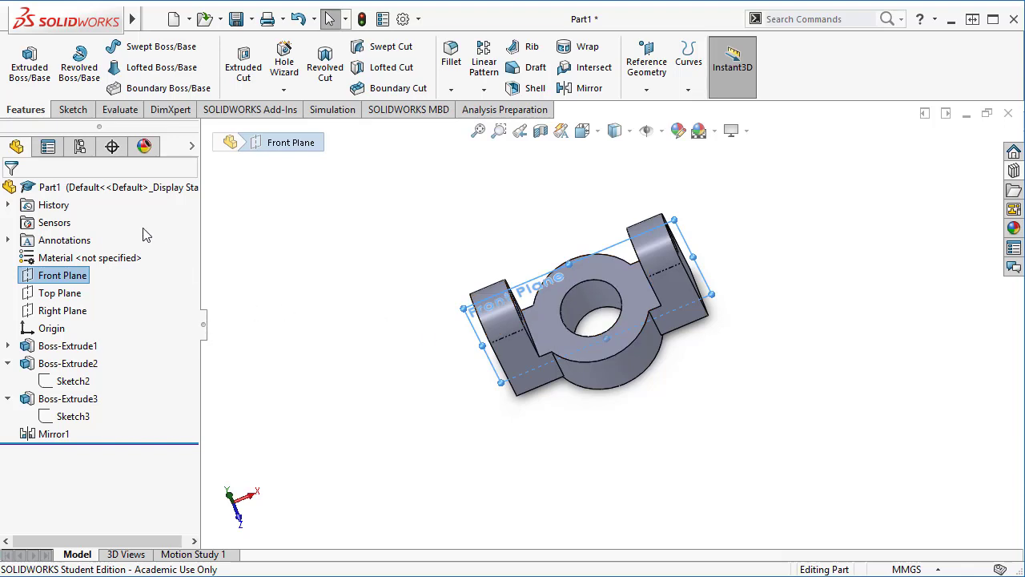
left_click(73, 109)
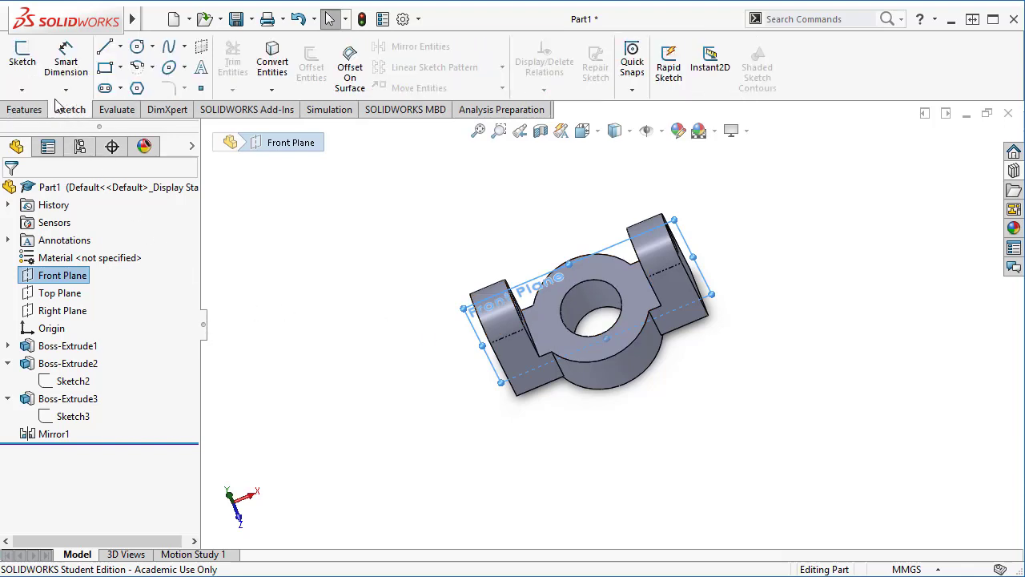
left_click(23, 60)
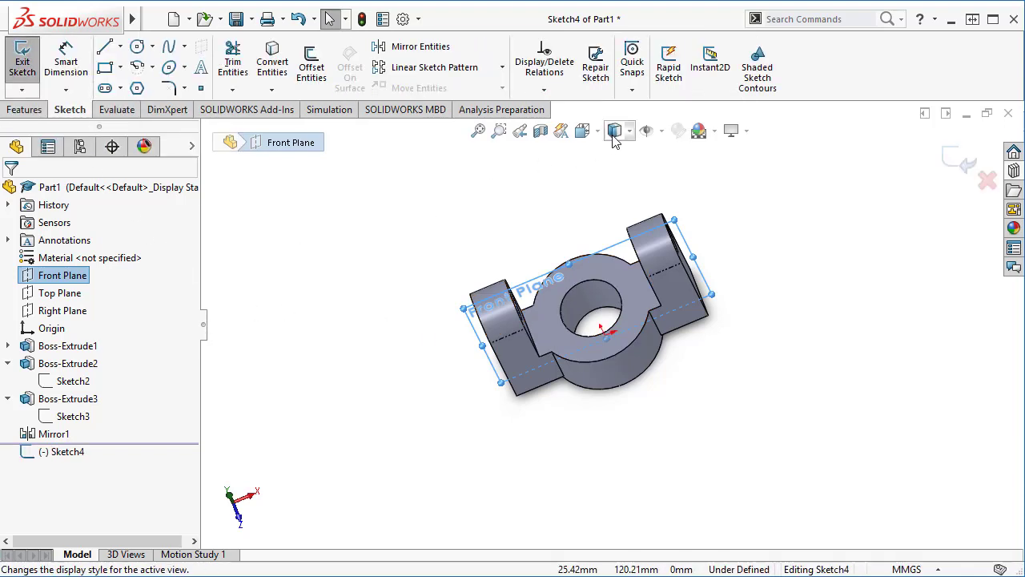
left_click(582, 131)
left_click(675, 224)
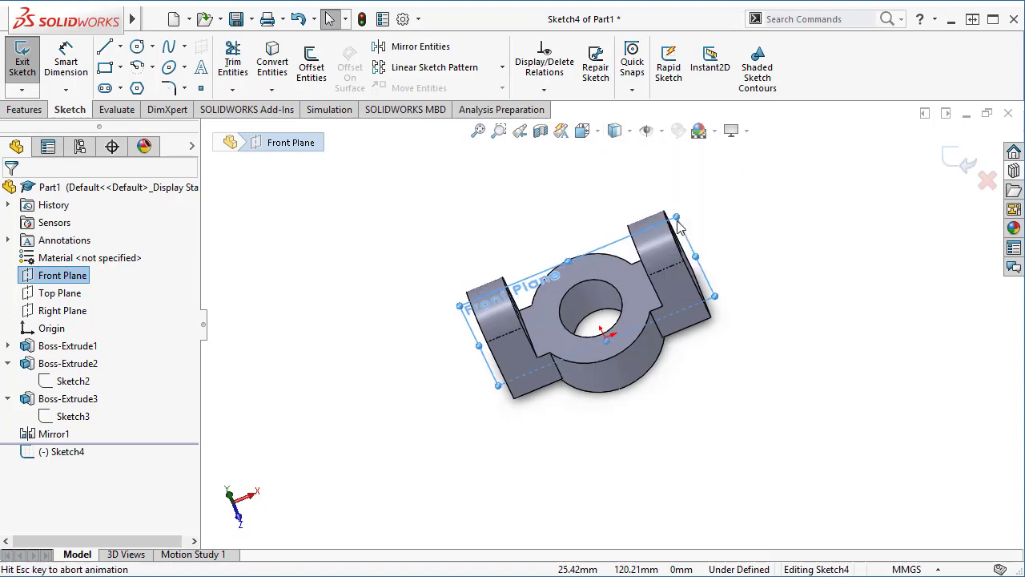
- Draw a circle about 8.3 mm in diameter on the ring, centred about 9.9 mm directly above the origin
left_click(137, 47)
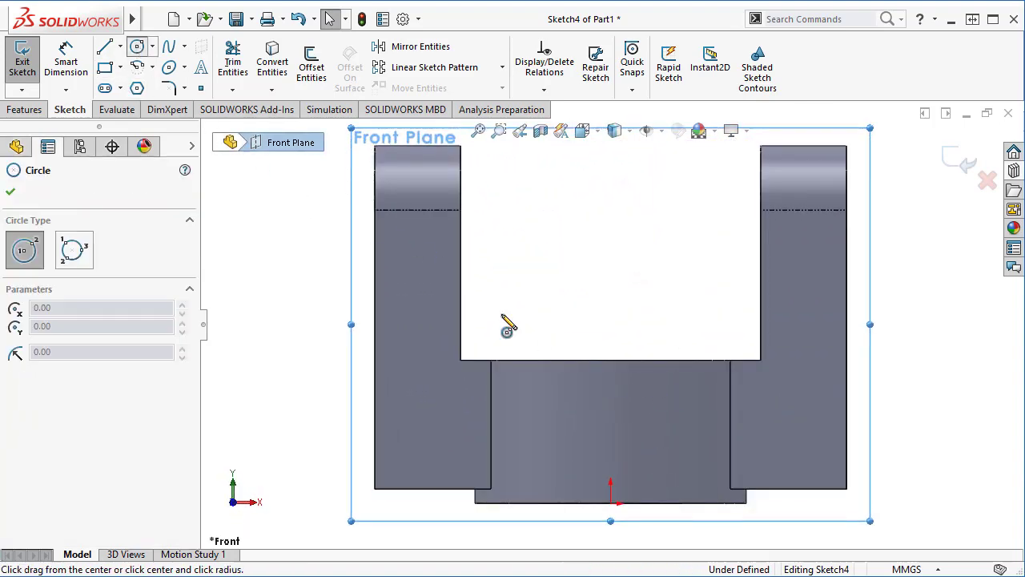
left_click(611, 433)
left_click(637, 449)
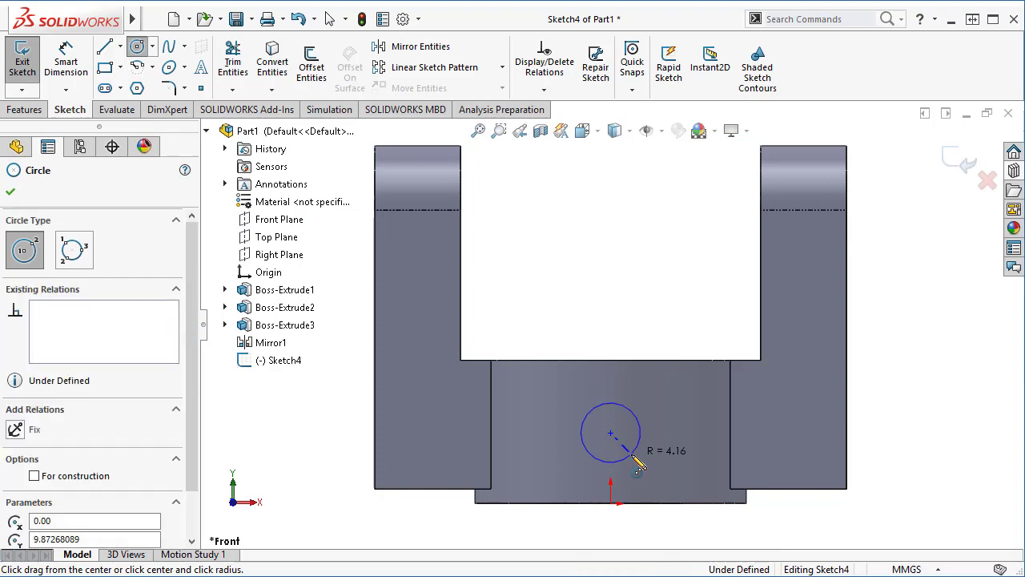
- Dimension the circle's diameter as 7 mm
left_click(66, 62)
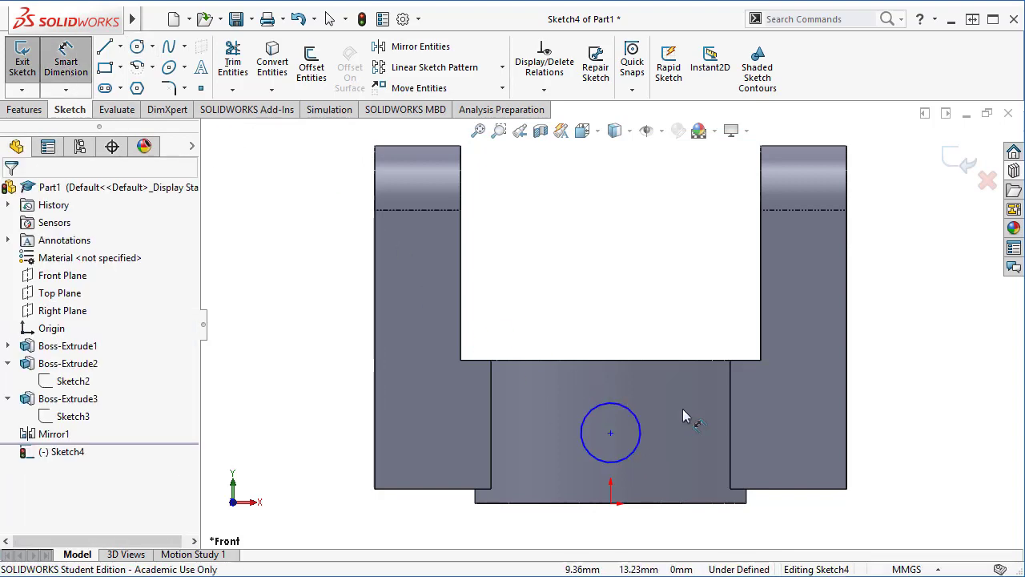
left_click(640, 427)
left_click(697, 314)
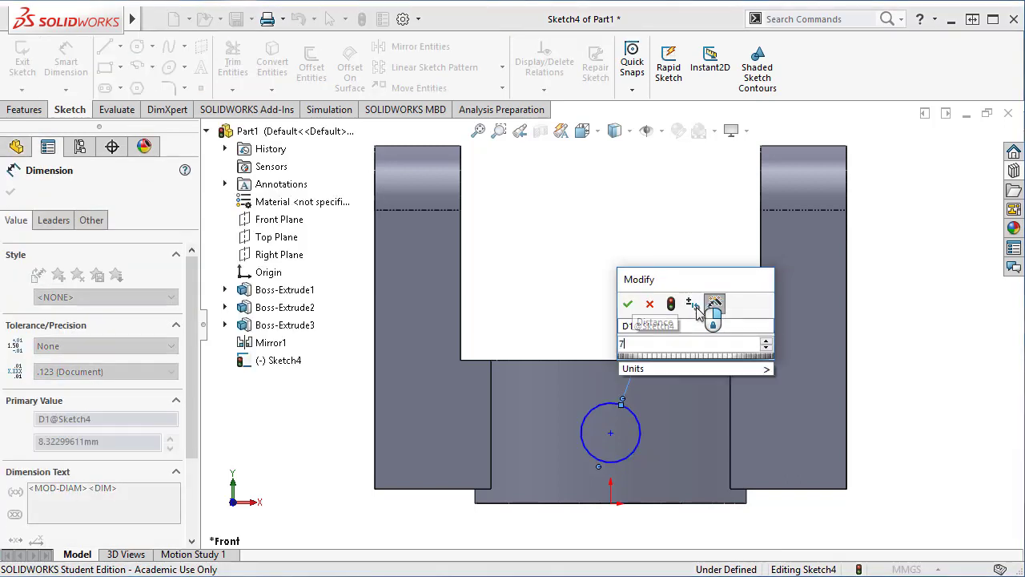
type("7")
key("Return")
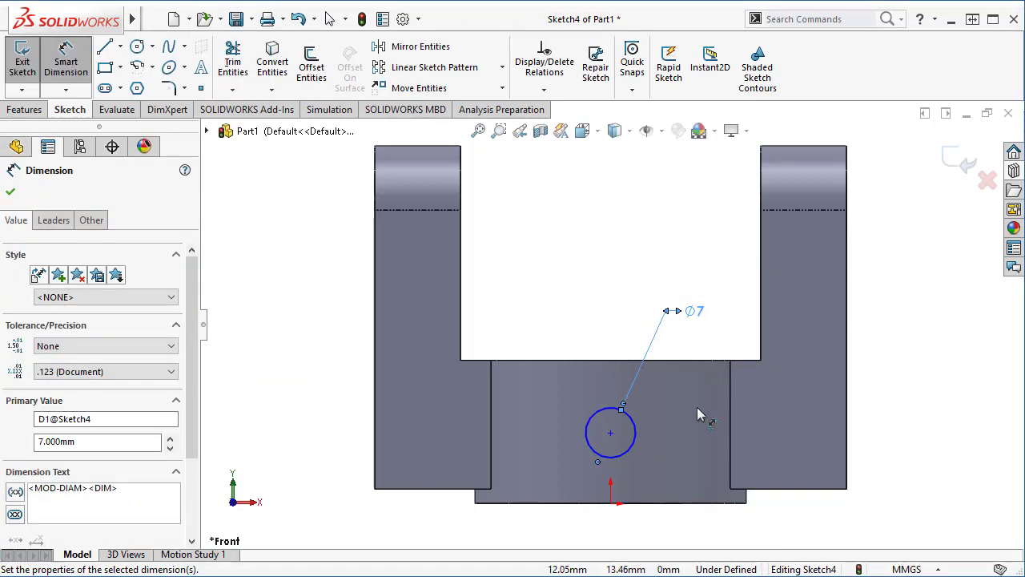
- Dimension the height of the circle's center above the ring's bottom edge as 10 mm
left_click(645, 502)
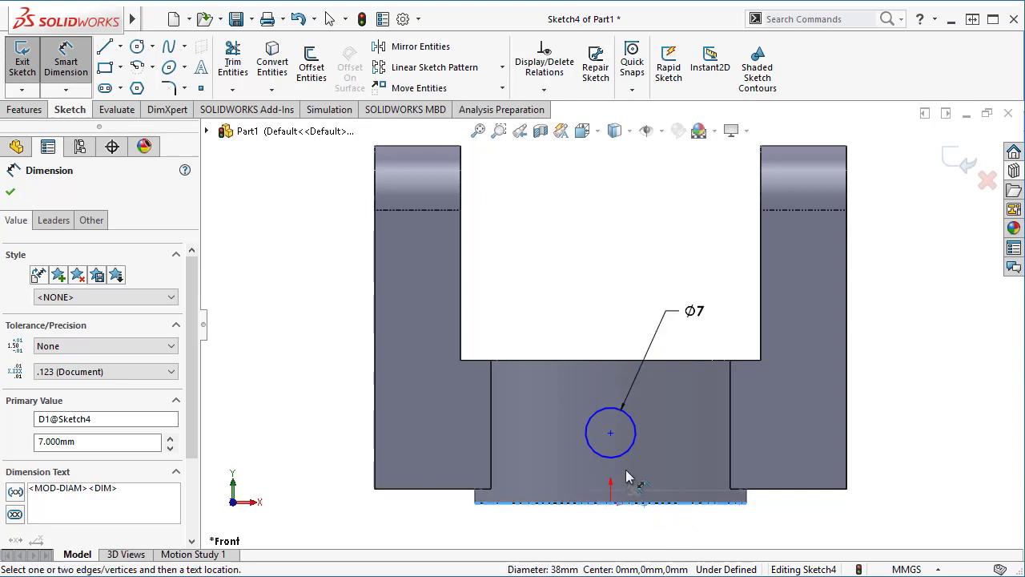
left_click(625, 451)
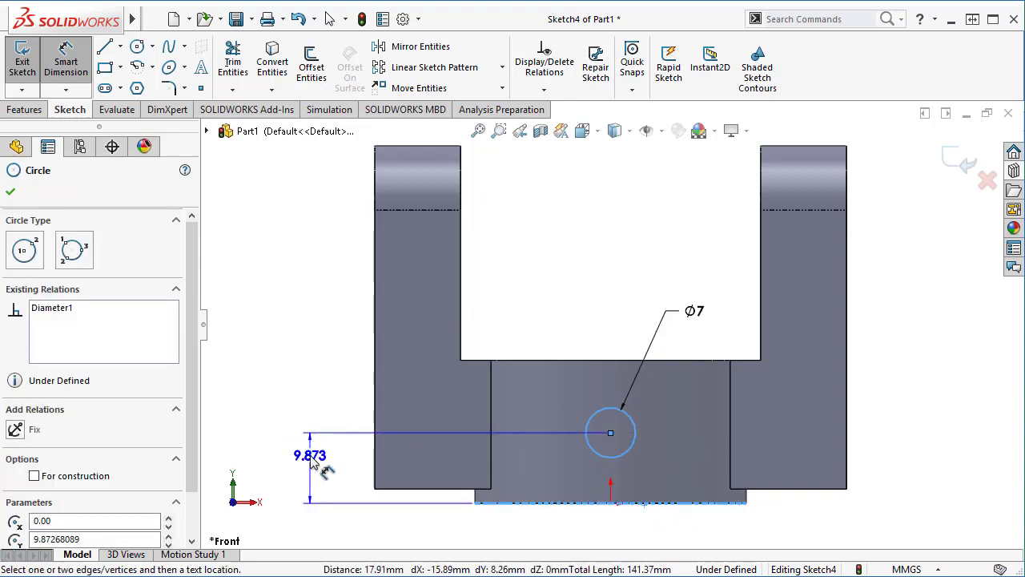
left_click(314, 463)
type("10")
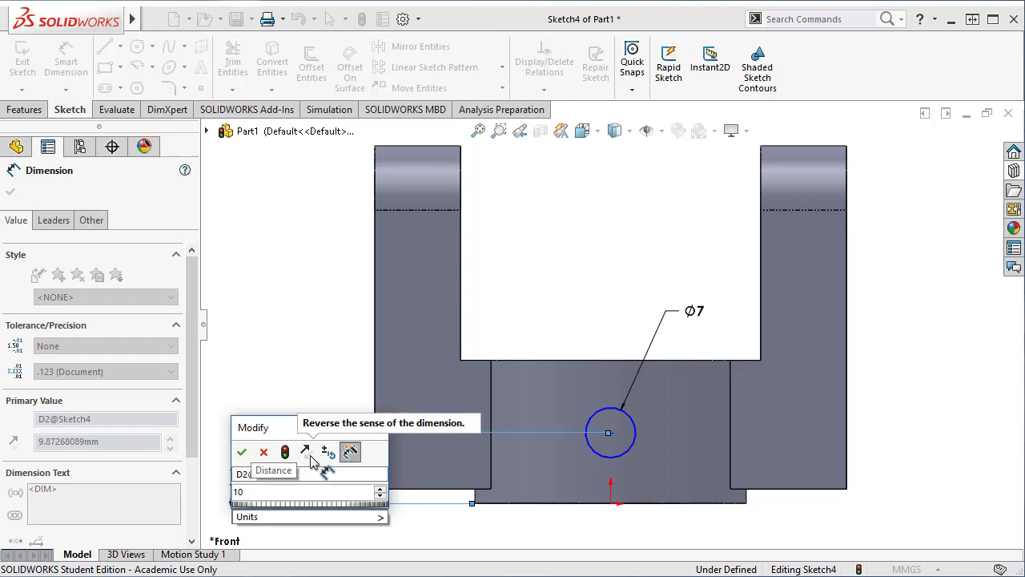
key("Return")
key("Escape")
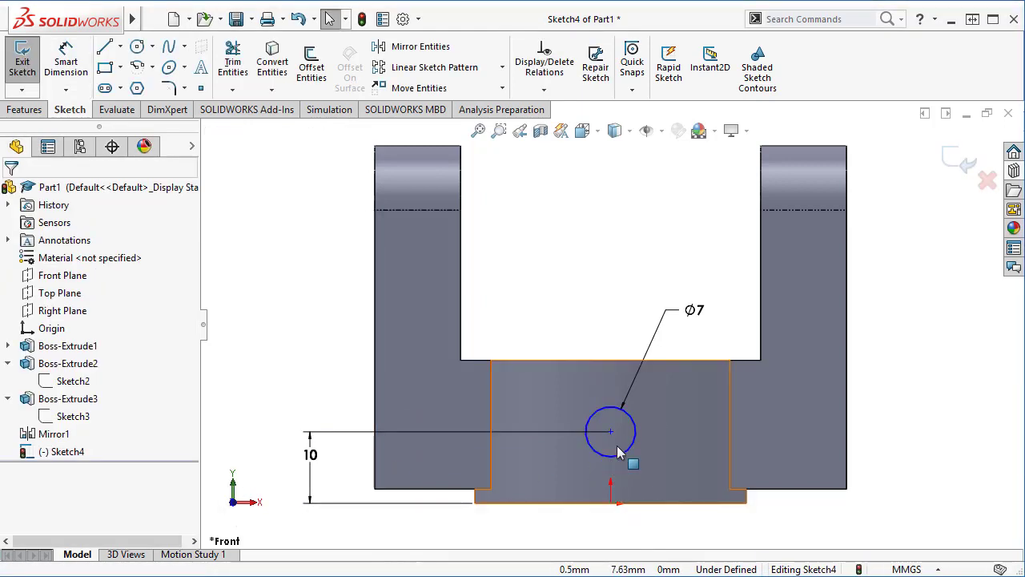
- Add a Vertical relation between the origin and the circle's center to fully define the sketch
left_click(610, 505)
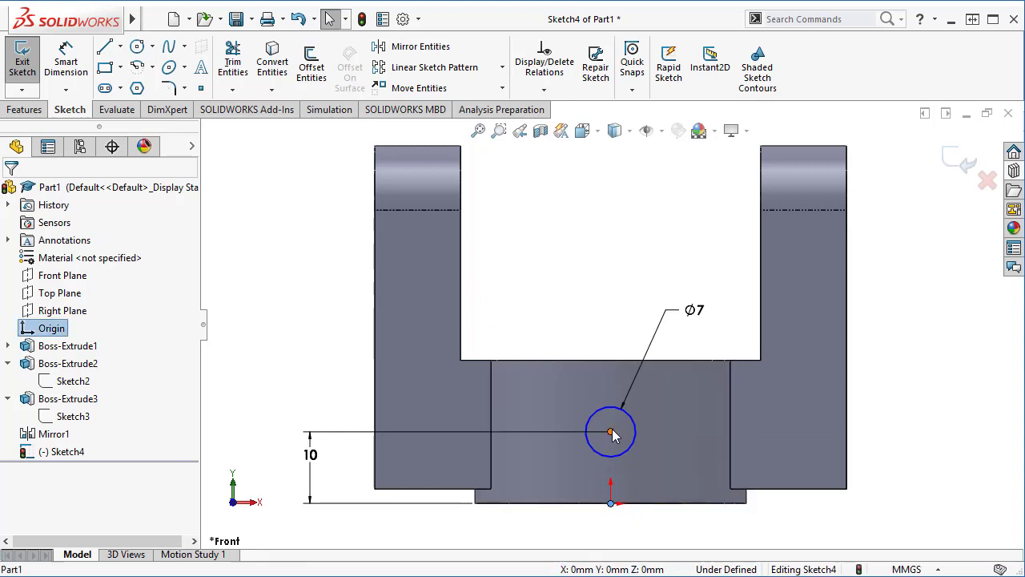
left_click(611, 432, "ctrl")
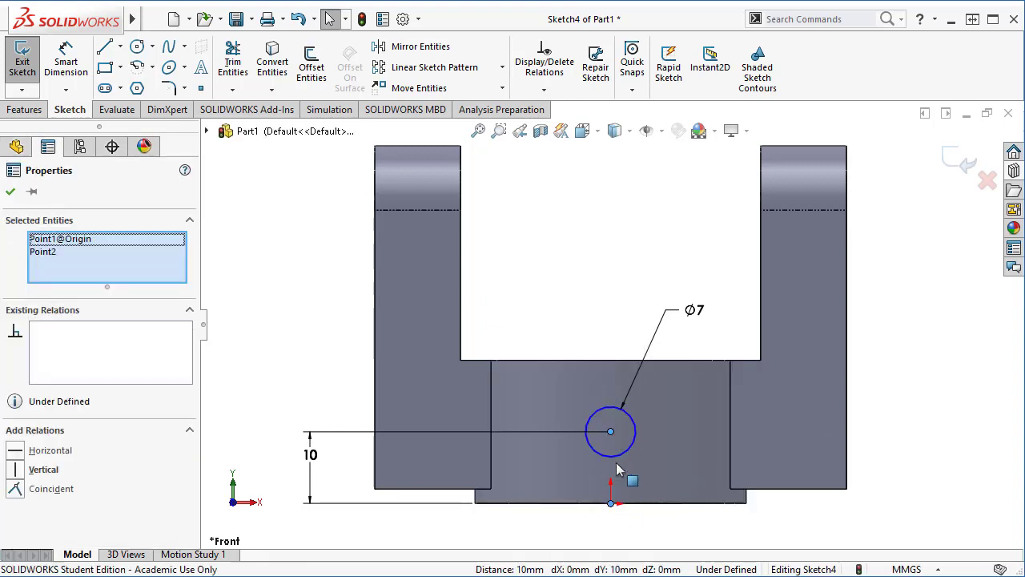
left_click(18, 470)
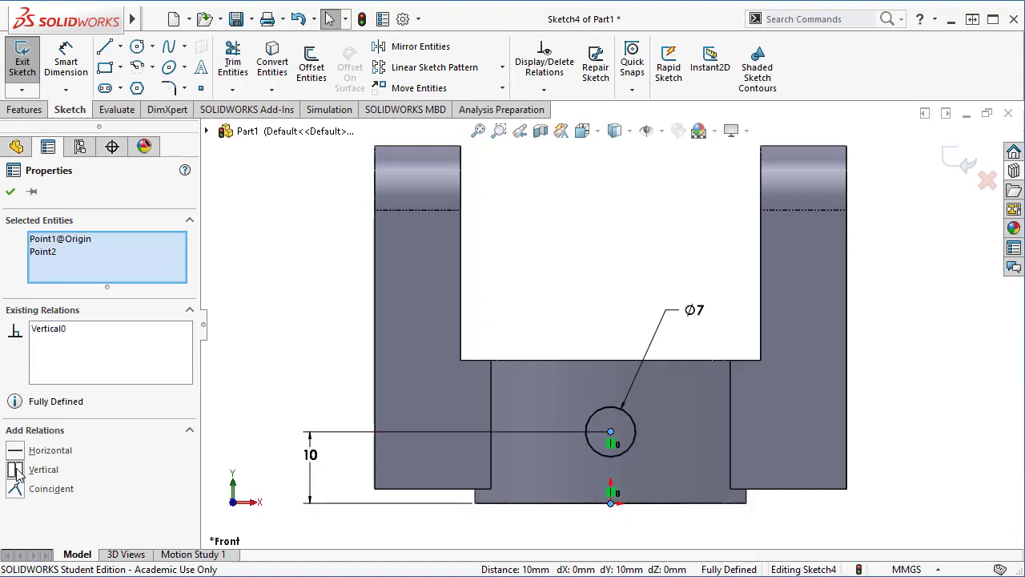
left_click(10, 195)
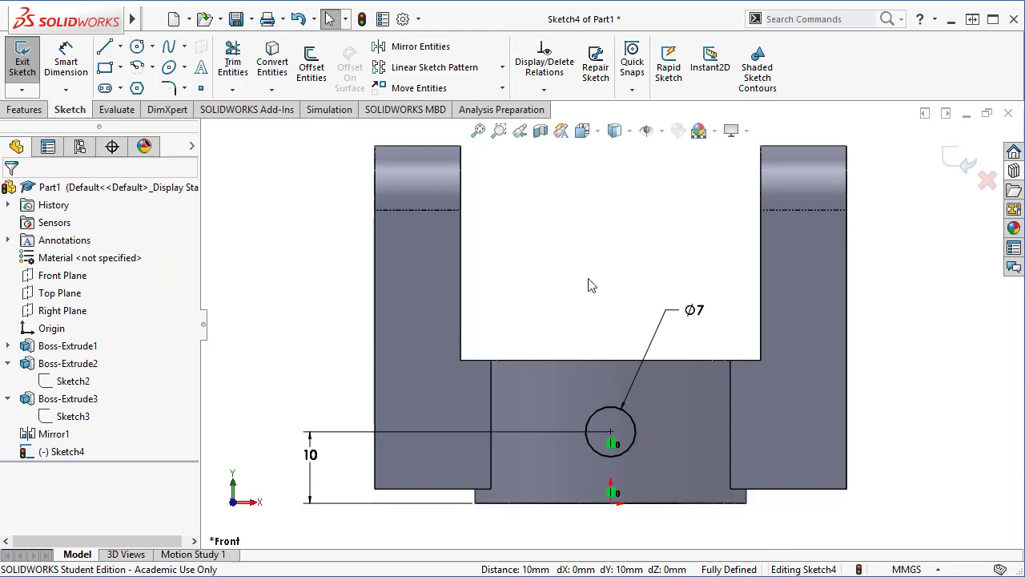
- Cut-extrude the 7 mm circle Through All in the reversed direction, through the front wall of the ring
mouse_move(590, 286)
middle_mouse_down()
mouse_move(529, 283)
mouse_move(601, 357)
mouse_move(590, 424)
middle_mouse_up()
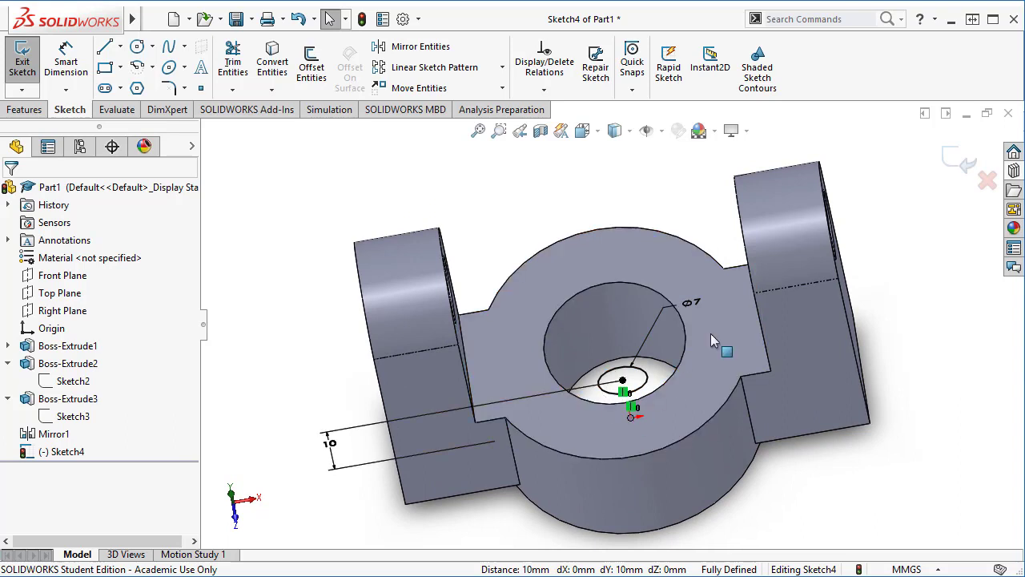
left_click(24, 111)
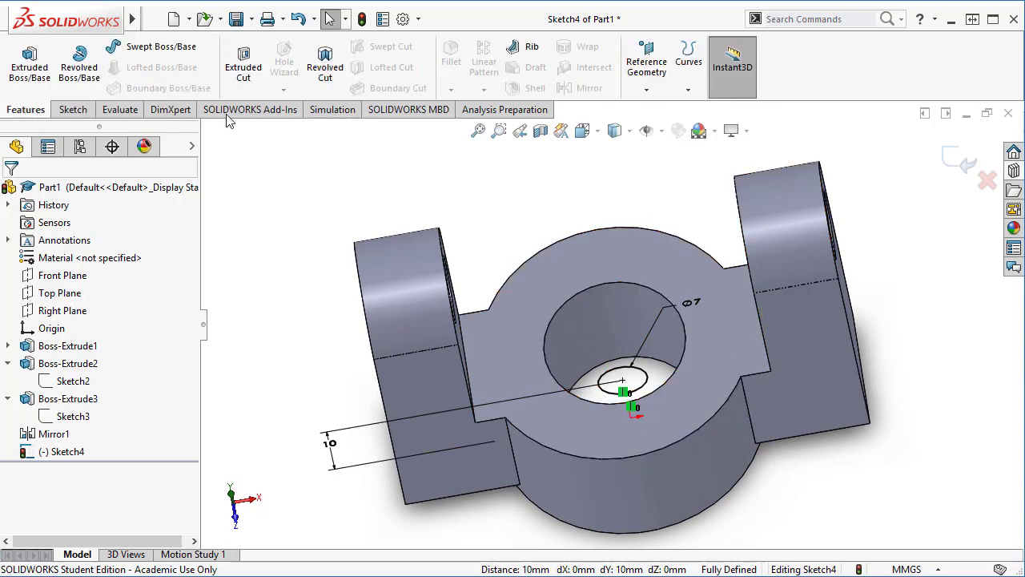
left_click(244, 72)
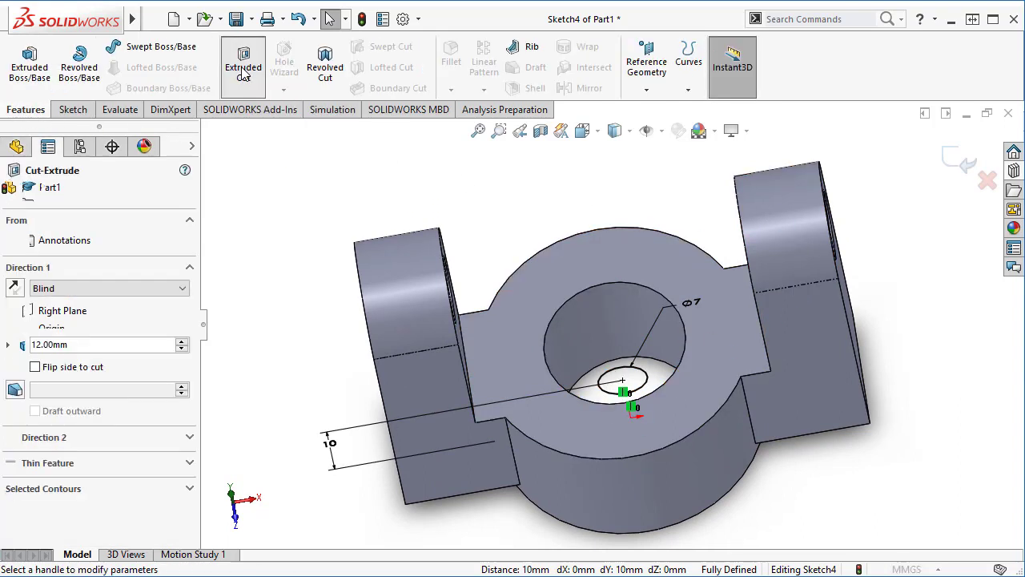
left_click(15, 289)
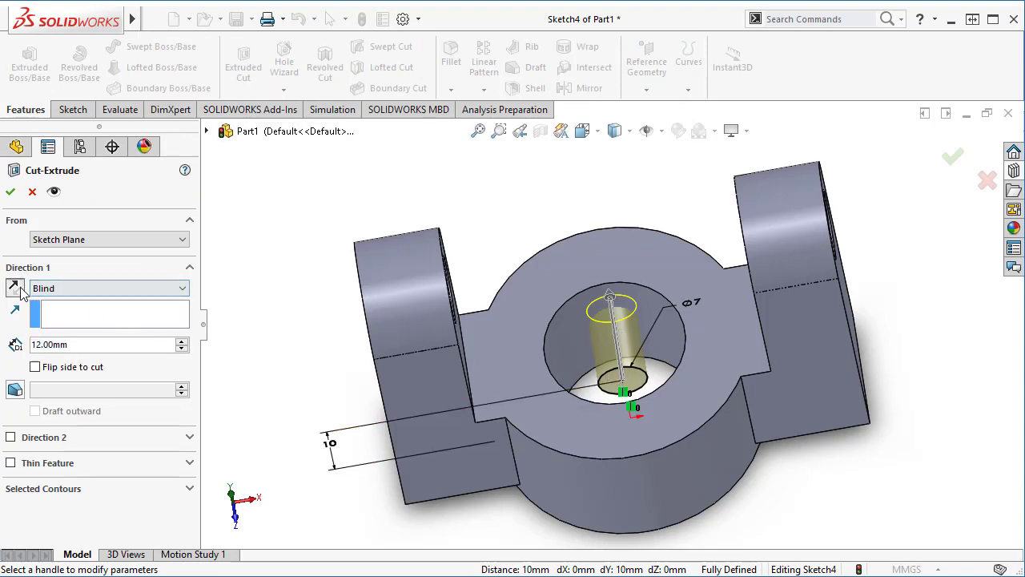
left_click(104, 288)
left_click(108, 309)
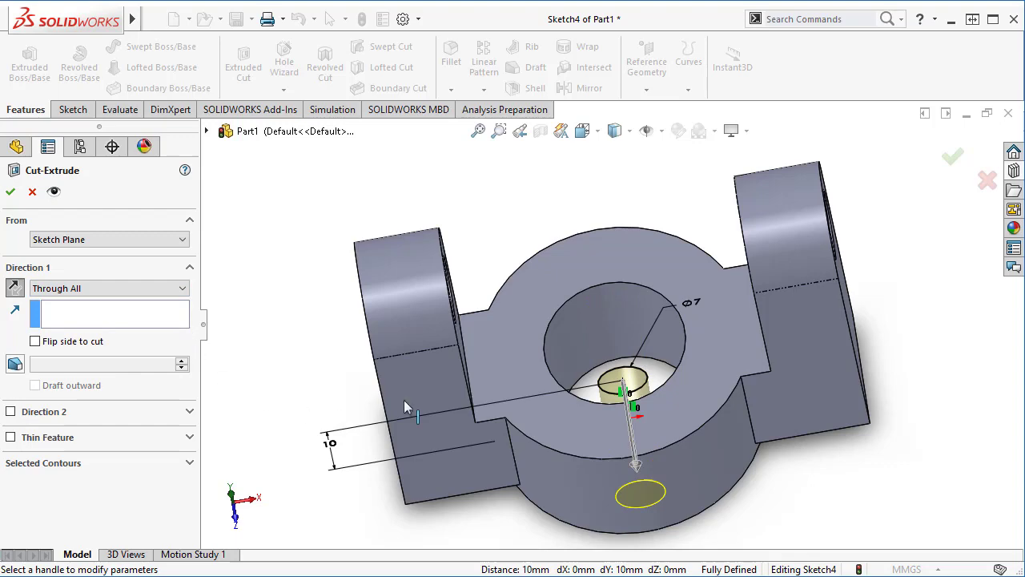
left_click(10, 192)
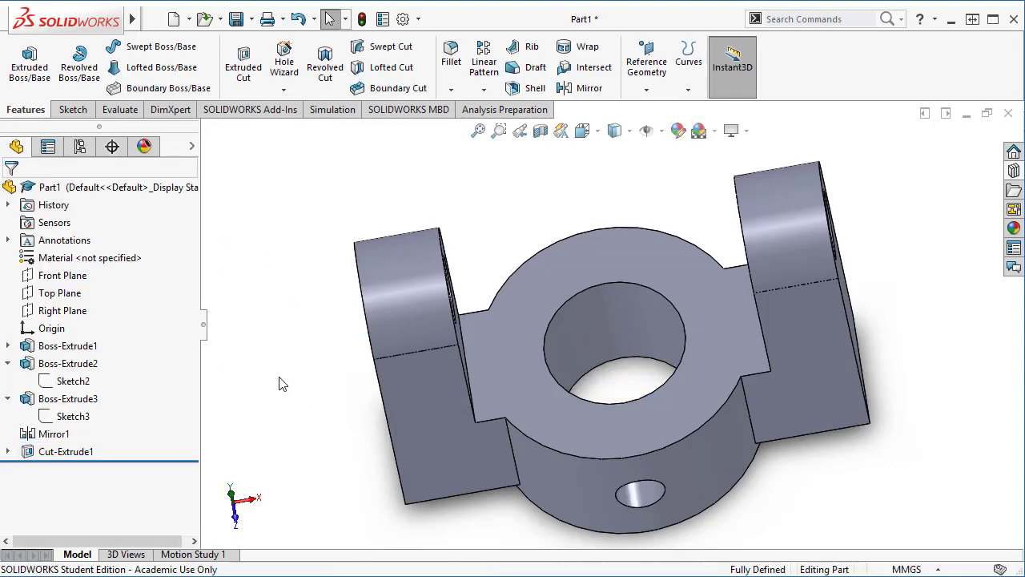
- Start a 1 mm symmetric fillet with full preview on the inner edge where one upright meets the arm's upper face
middle_click_drag(283, 385, 276, 233)
key("ctrl+7")
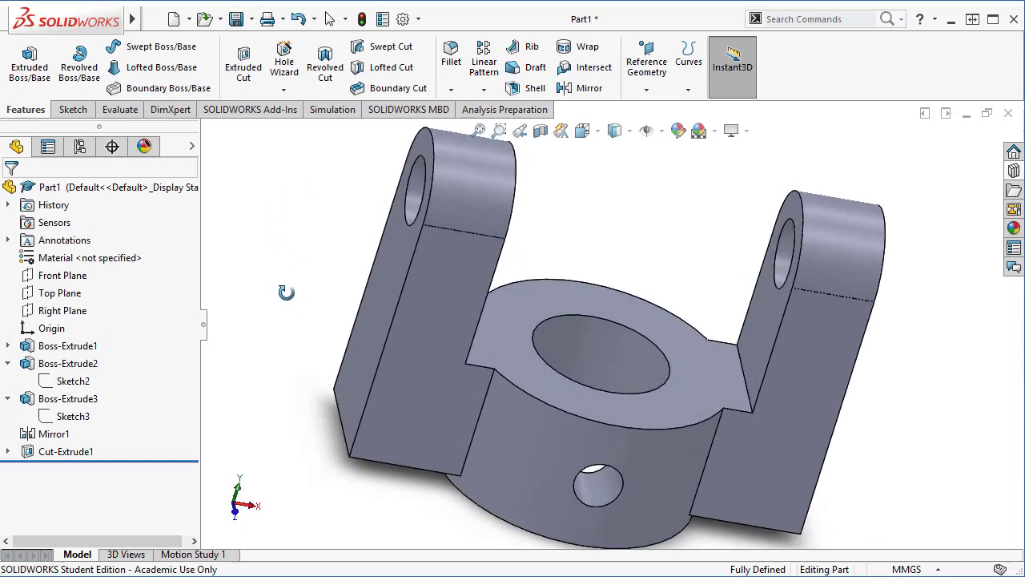
left_click(451, 54)
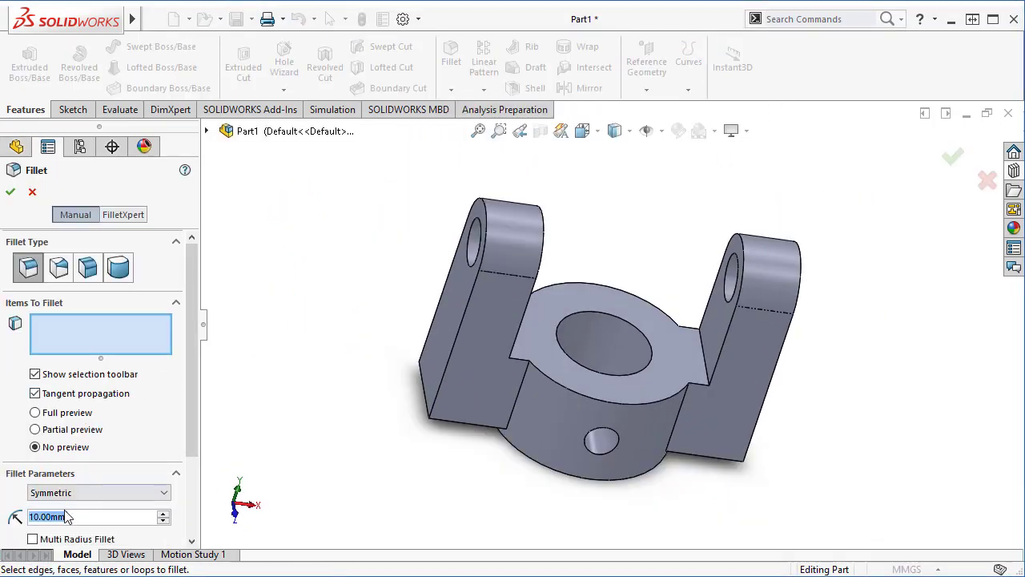
type("1")
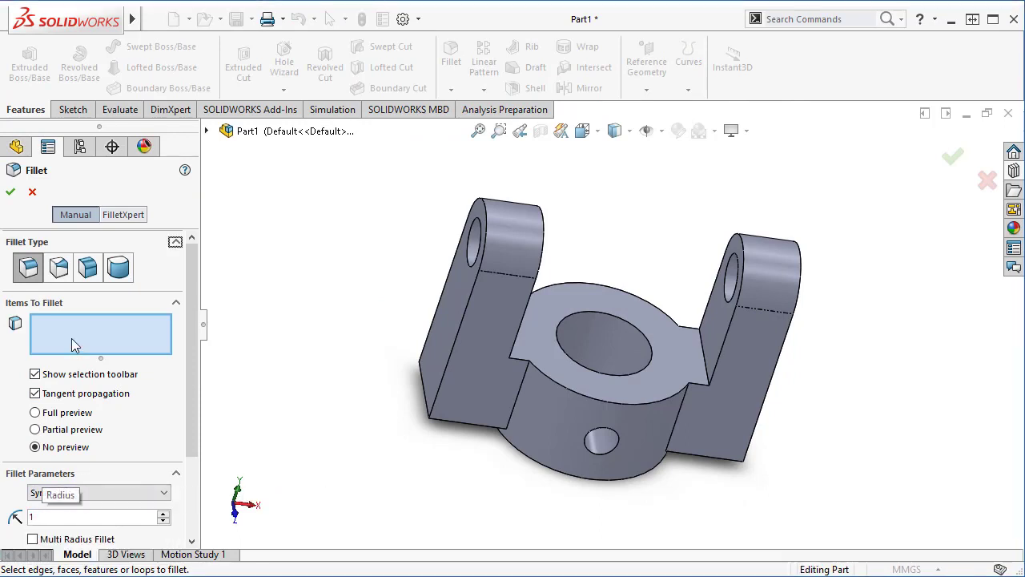
left_click(71, 338)
left_click(705, 362)
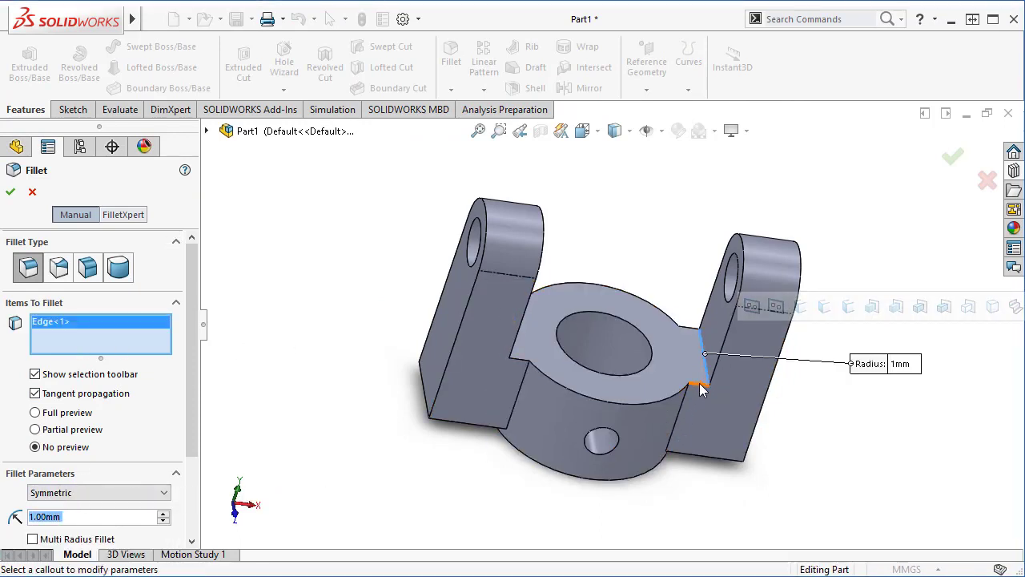
left_click(35, 412)
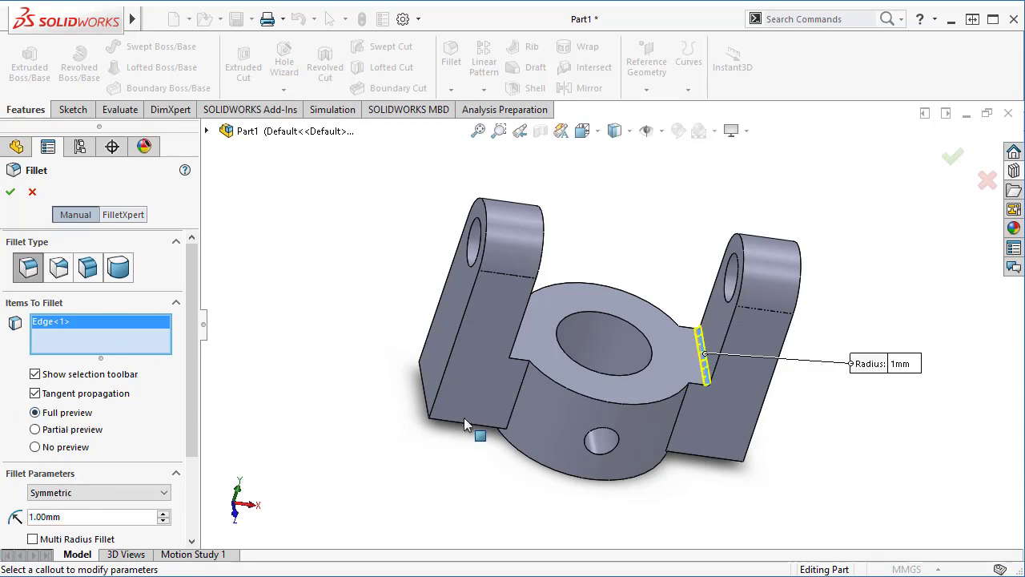
- Add the ring's upper outer edges, the adjoining arm edges and the opposite upright's inner edges to the 1 mm fillet and apply it
left_click(681, 394)
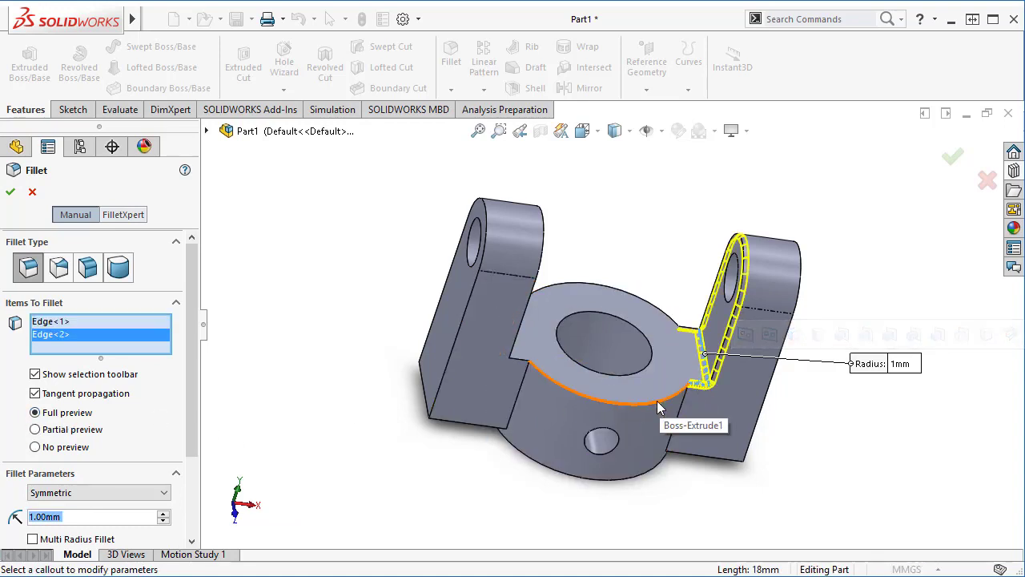
left_click(658, 408)
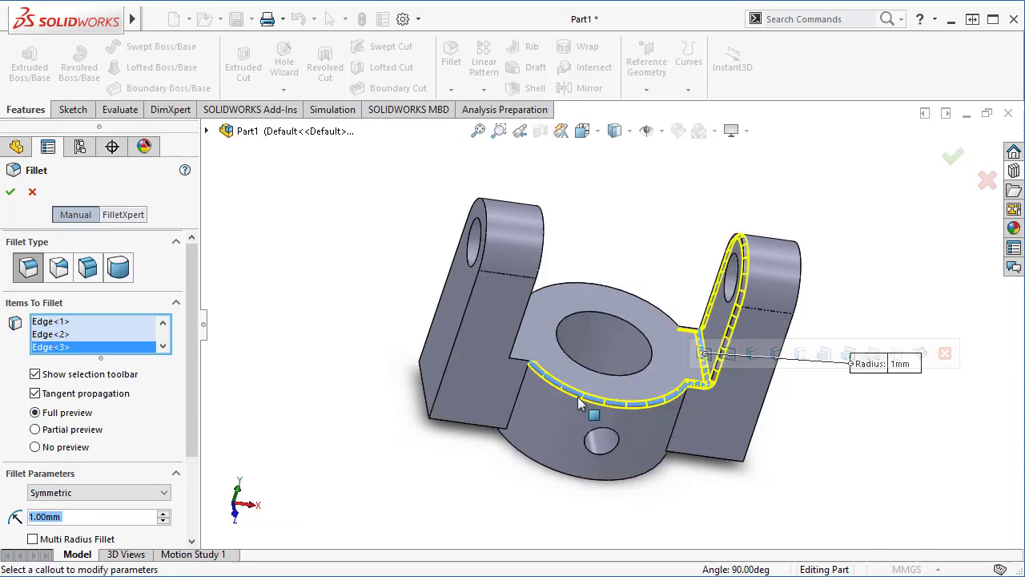
left_click(520, 365)
left_click(520, 337)
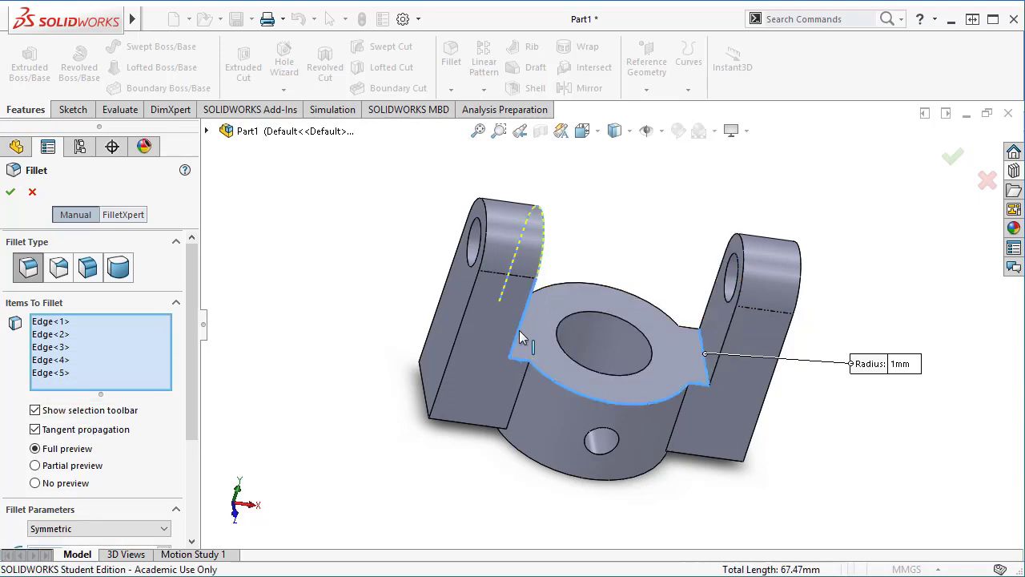
left_click(589, 282)
middle_click_drag(641, 173, 590, 210)
left_click(555, 286)
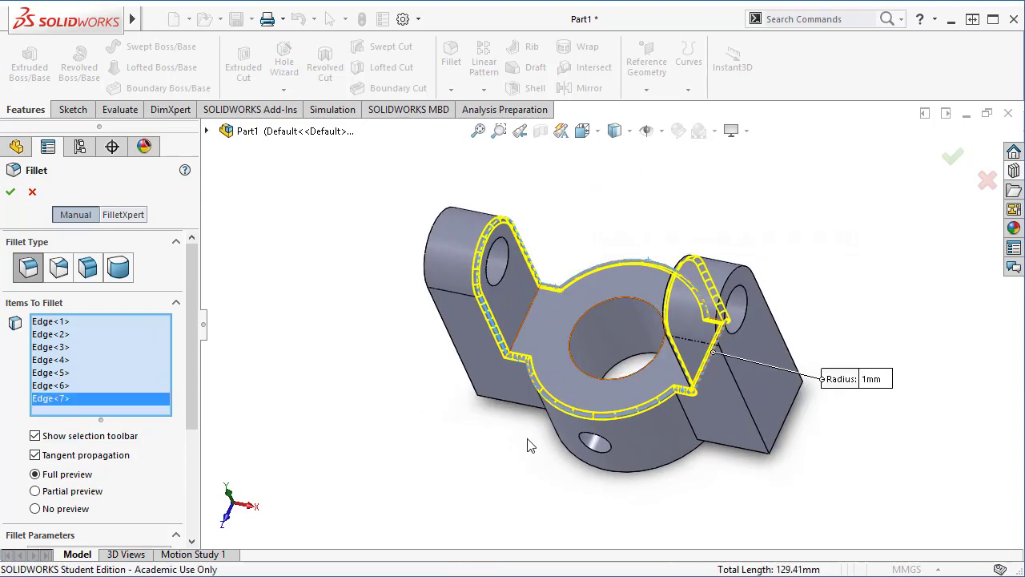
middle_click_drag(555, 286, 552, 398)
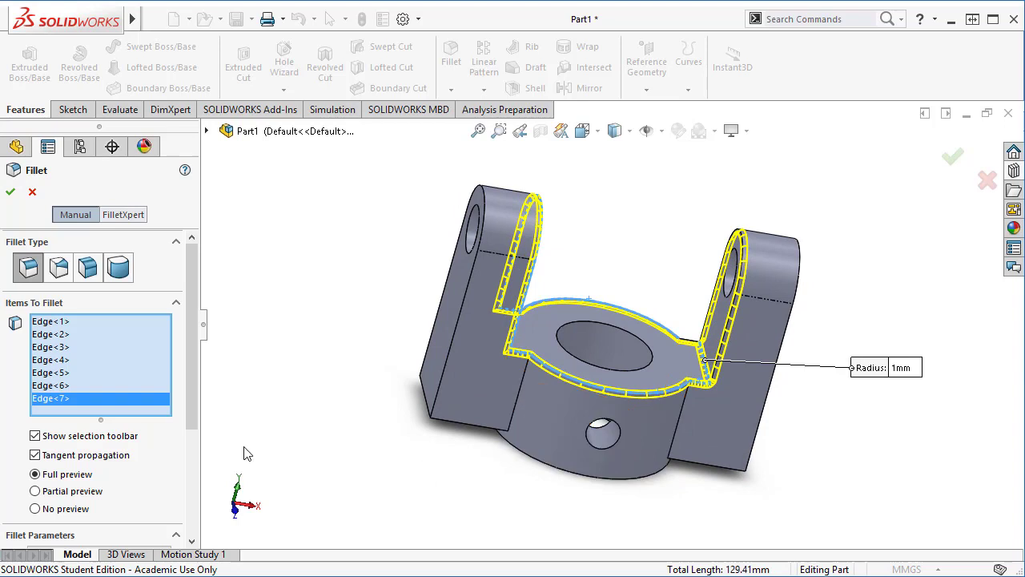
left_click(8, 196)
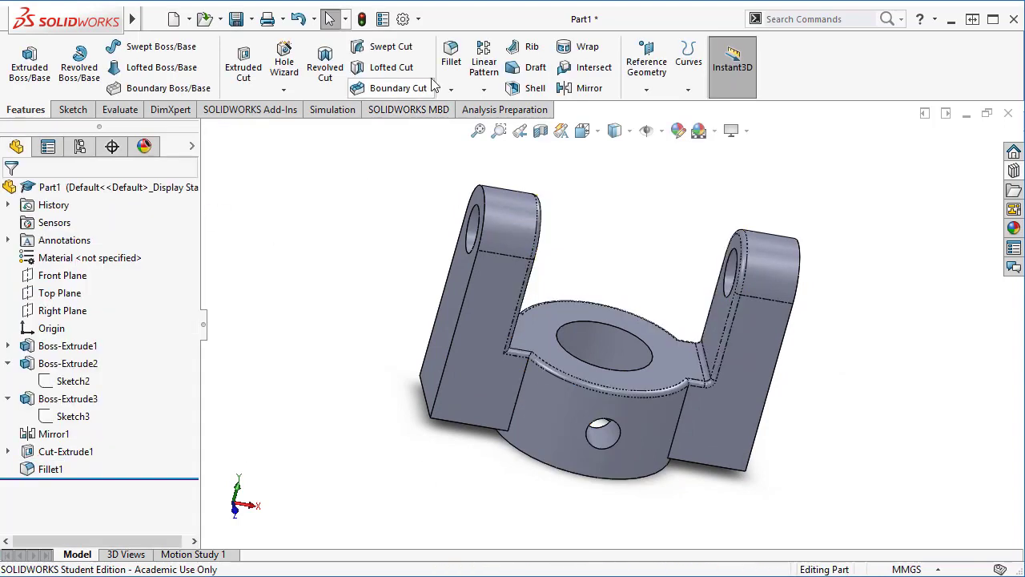
- Fillet the four vertical edges where the ring's outer wall meets the arms with a 1 mm radius
left_click(451, 56)
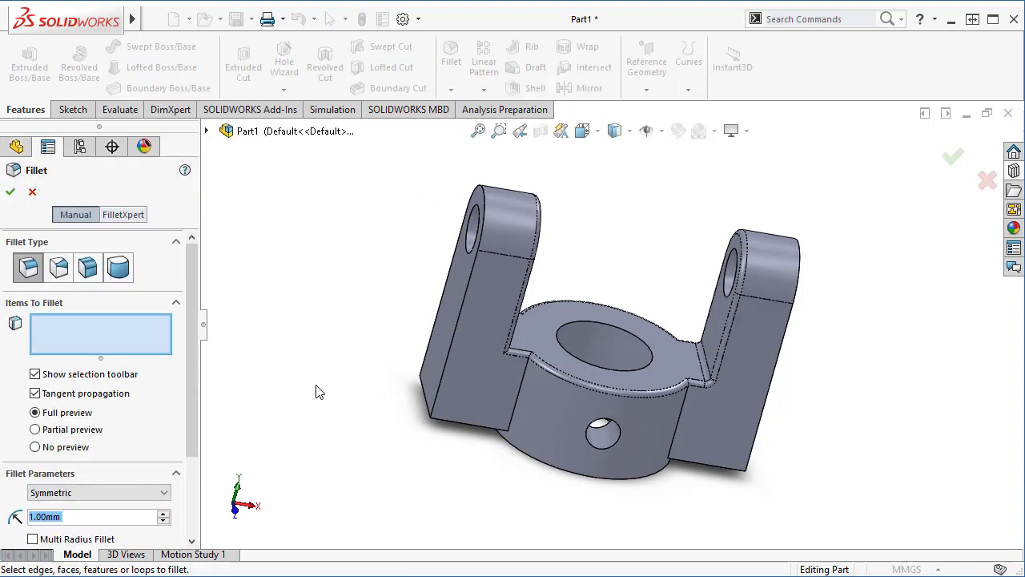
left_click(521, 391)
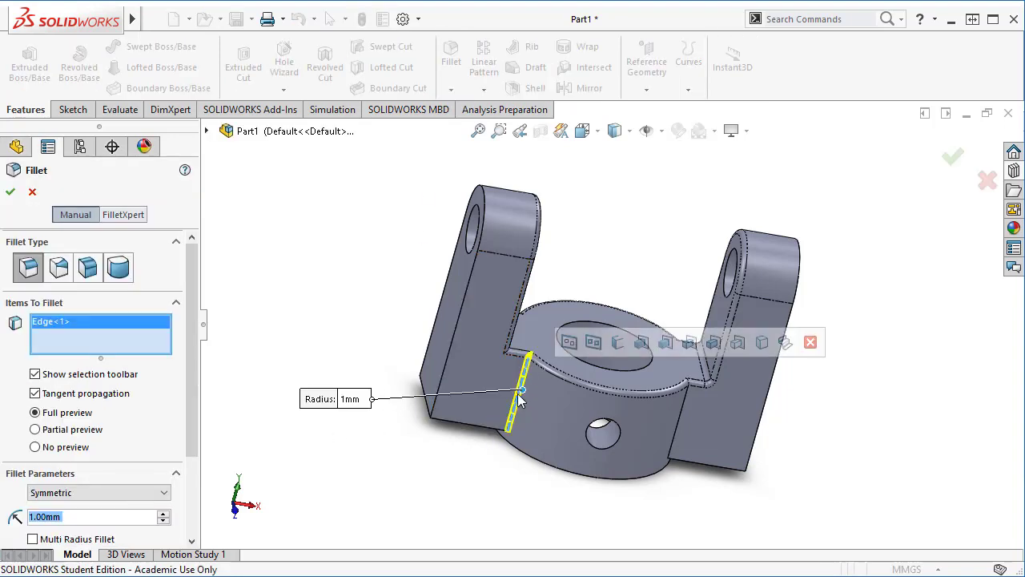
left_click(681, 433)
middle_click_drag(845, 379, 701, 397)
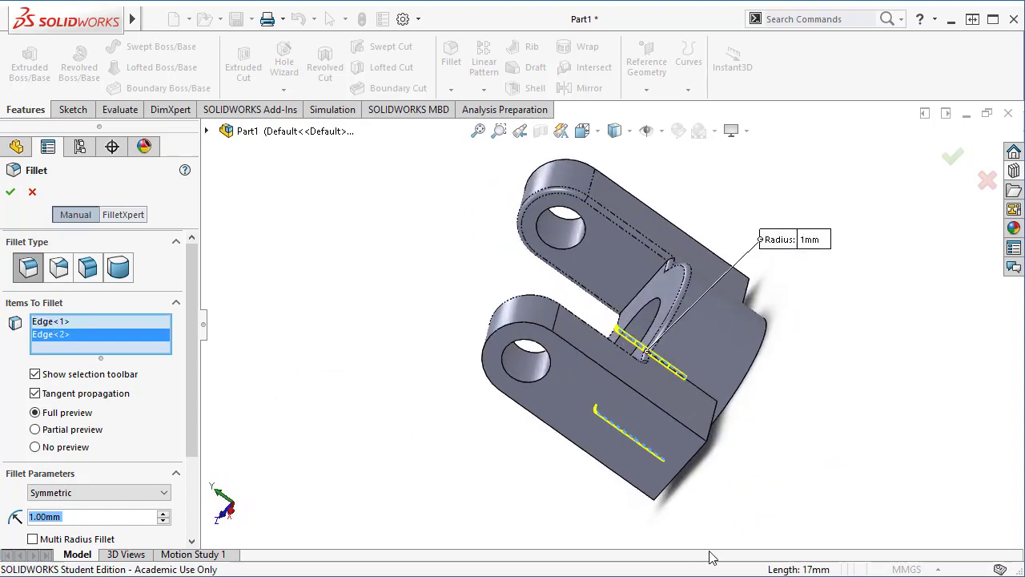
left_click(696, 392)
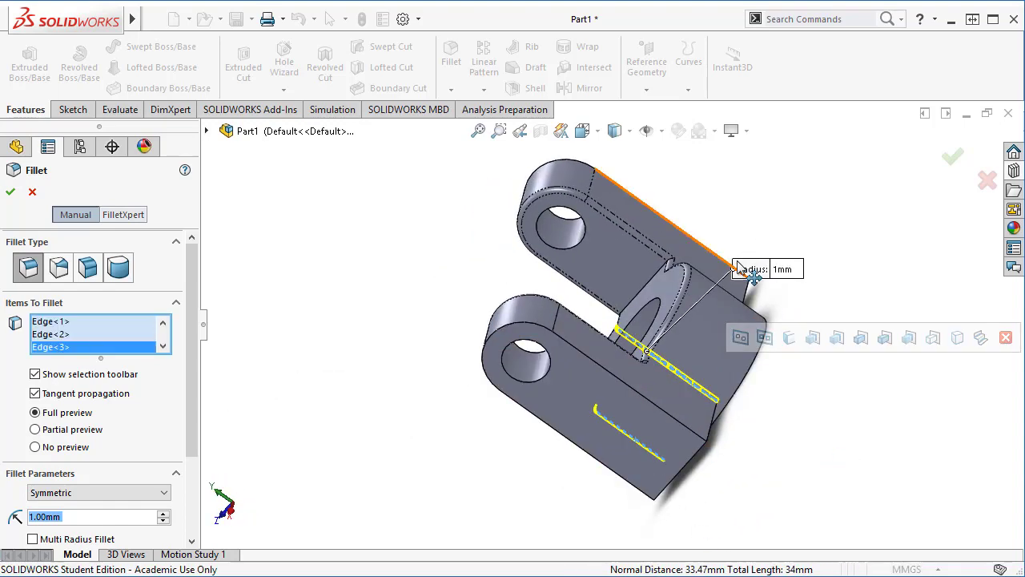
middle_click_drag(737, 272, 690, 270)
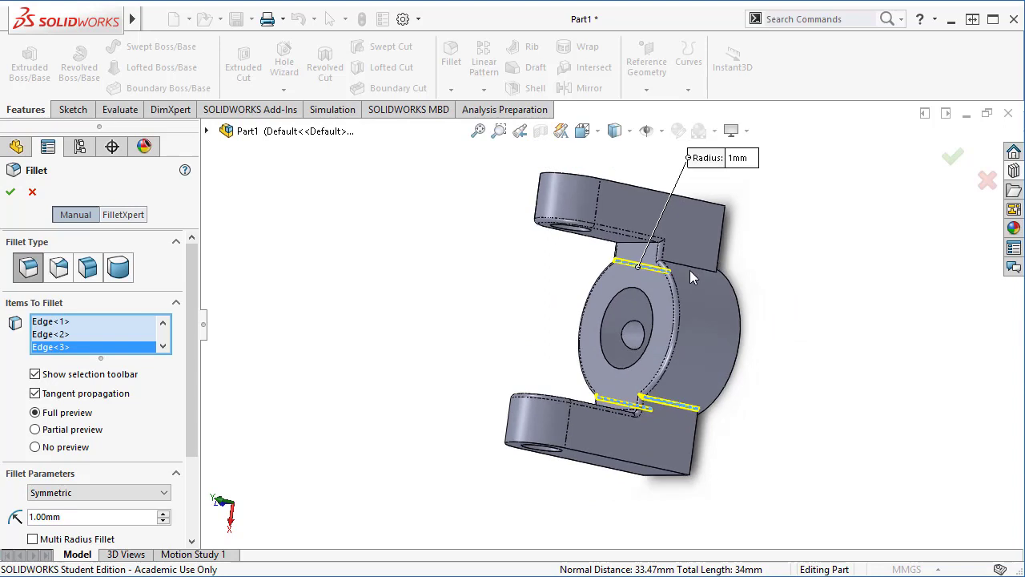
left_click(689, 266)
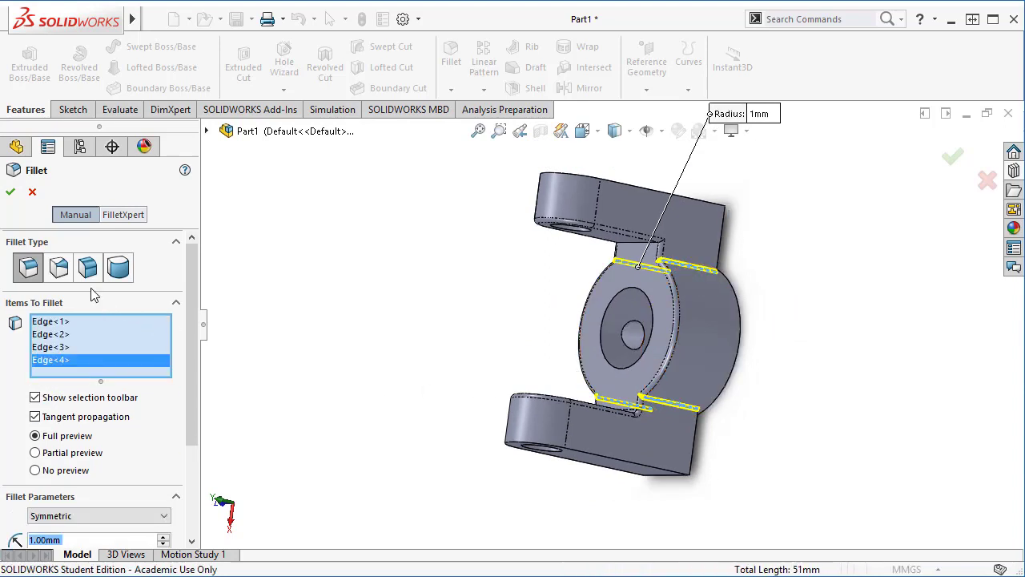
left_click(11, 193)
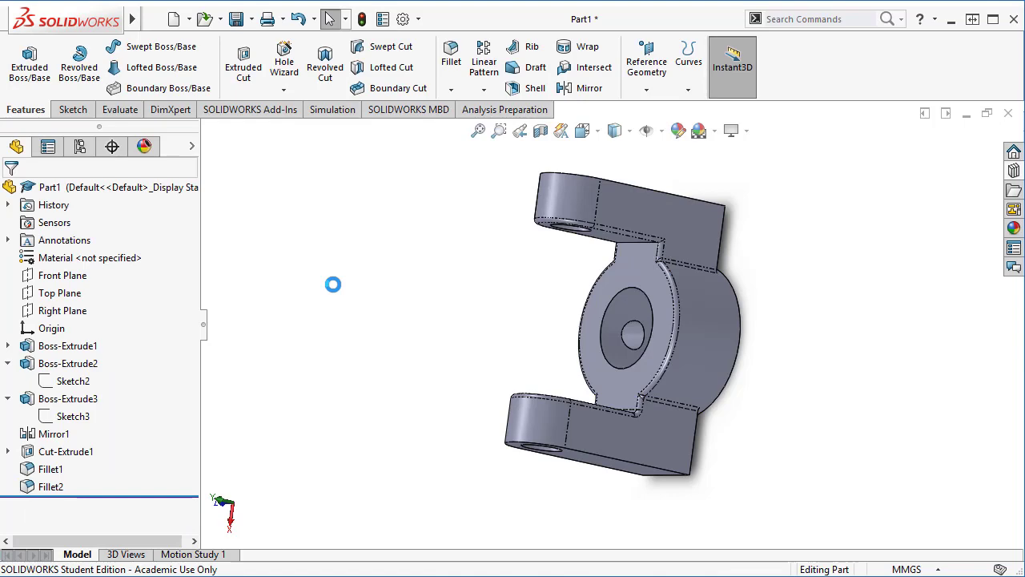
key("ctrl+7")
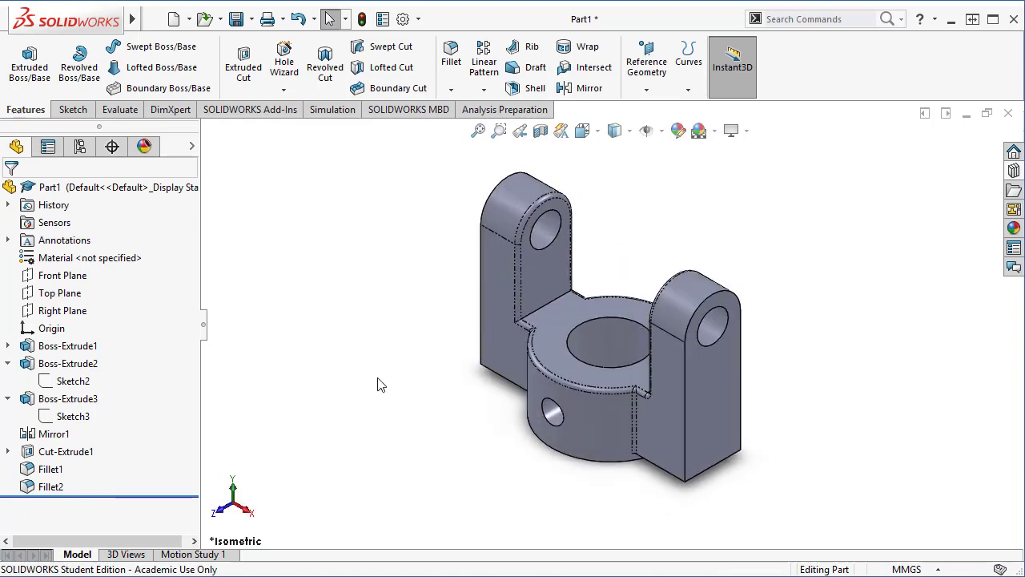